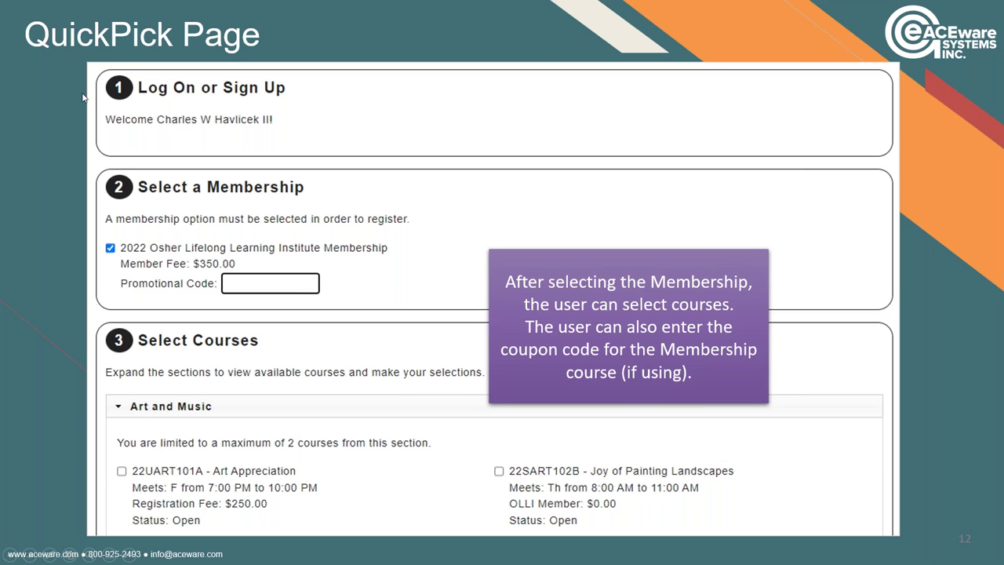
# Leave the QuickPick Page slide and switch to the localhost QuickPick.awp page in Firefox.
pyautogui.hotkey('alt', 'Tab')
pyautogui.press('Tab')
pyautogui.press('Tab')
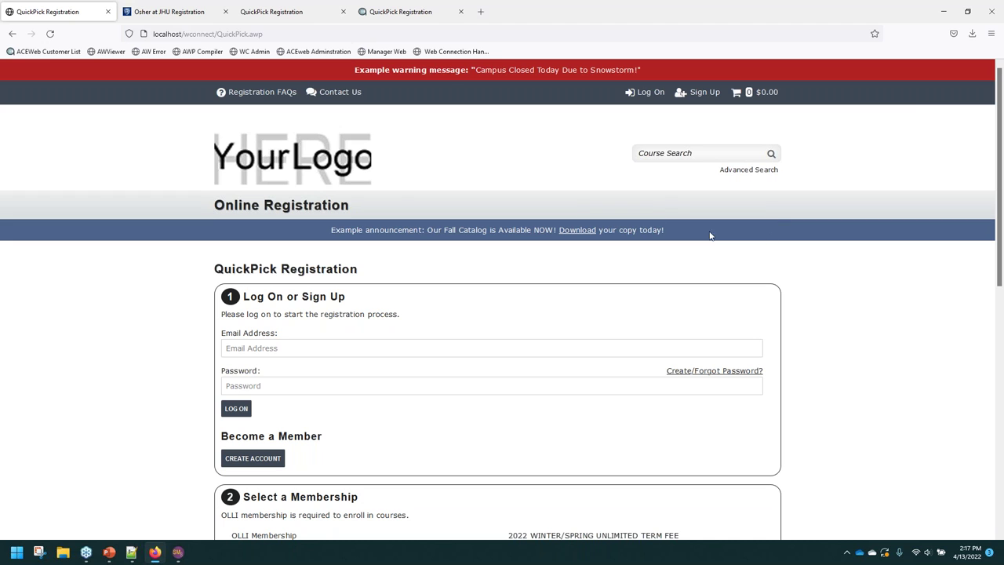
pyautogui.tripleClick(299, 237)
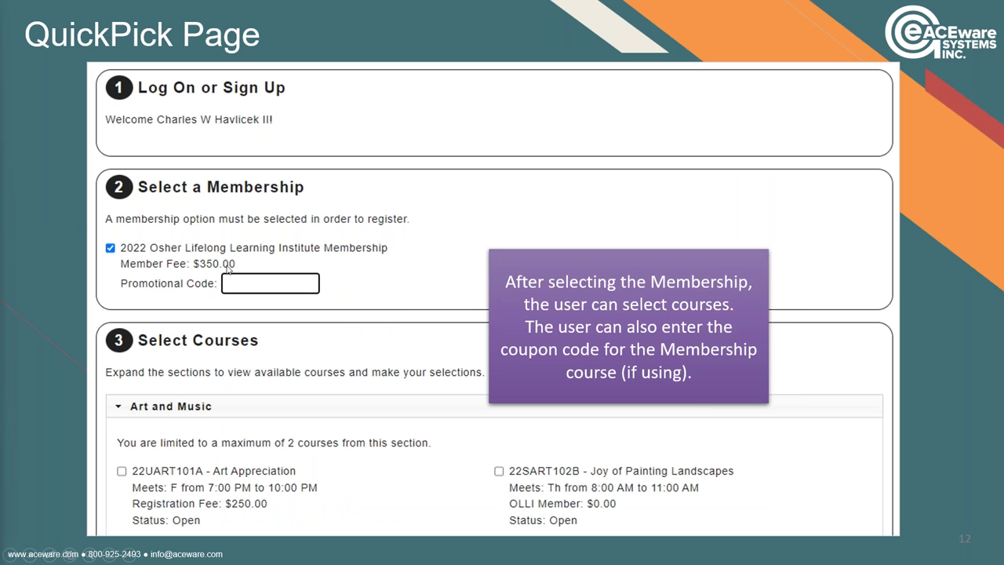
pyautogui.hotkey('alt', 'Tab')
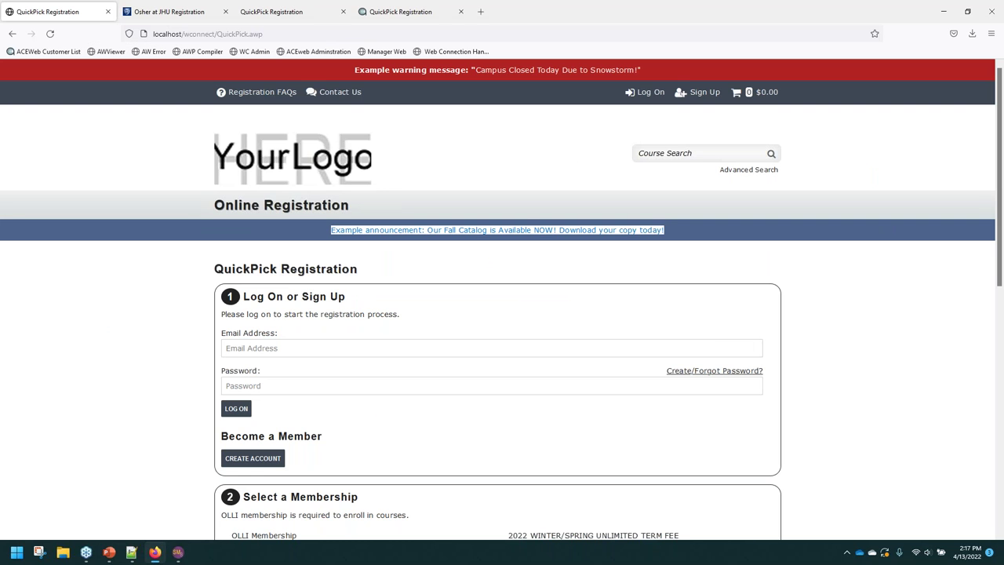
# Scroll down and highlight the Select a Membership details on the local page.
pyautogui.click(182, 383)
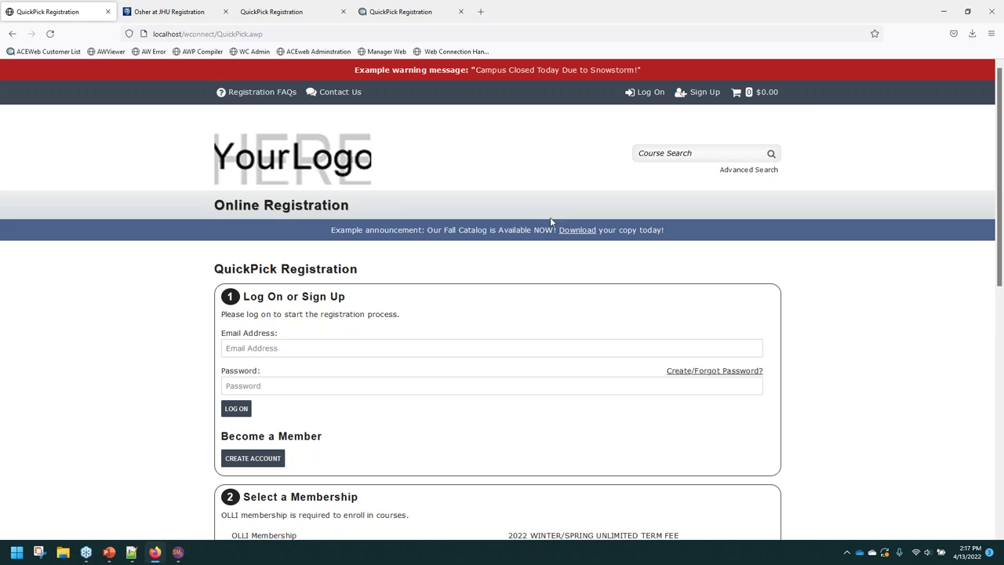
pyautogui.scroll(-2, 738, 271)
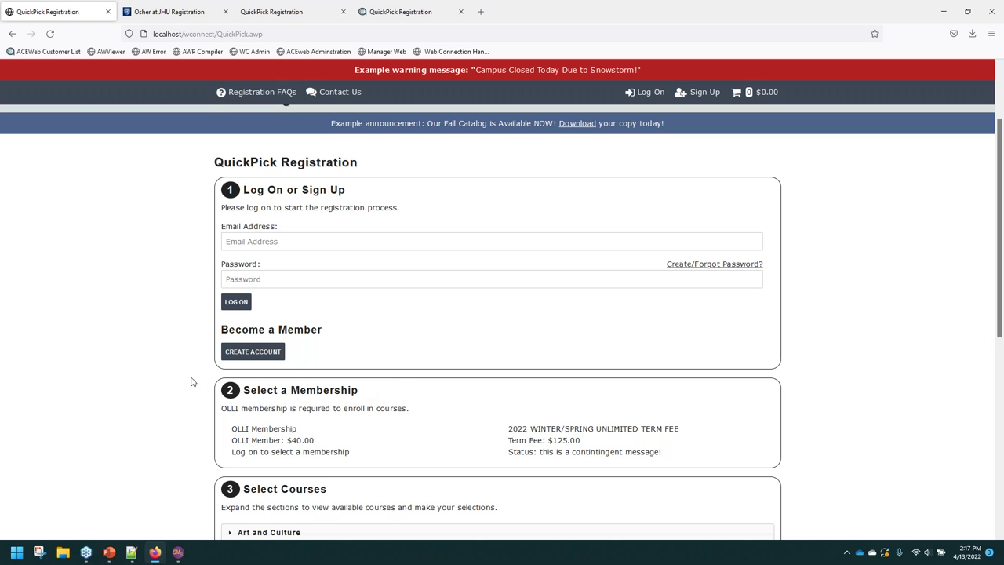
pyautogui.moveTo(250, 390); pyautogui.dragTo(684, 451)
pyautogui.click(116, 395)
pyautogui.scroll(-2, 287, 392)
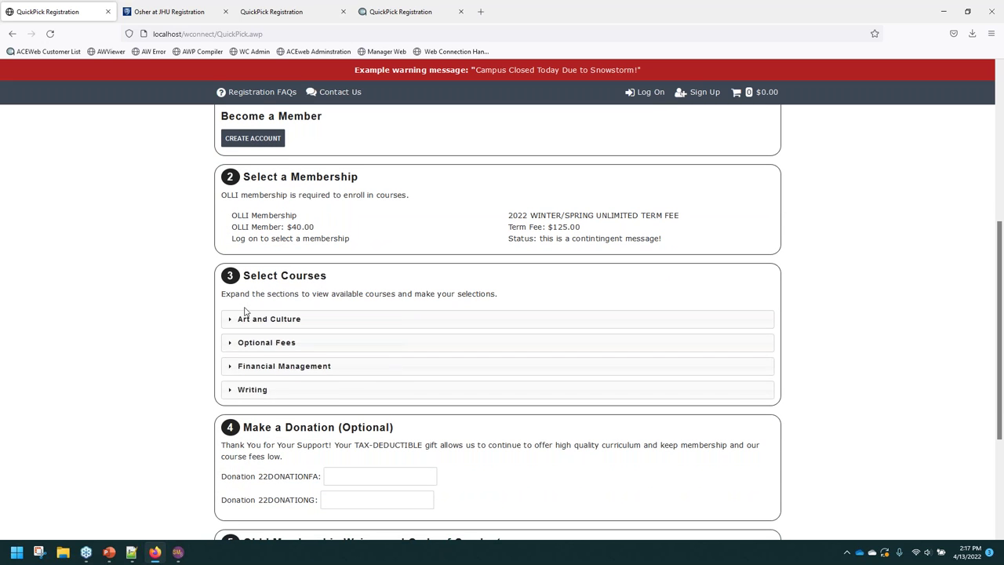
# Expand and collapse the Writing and Financial Management course sections.
pyautogui.click(287, 390)
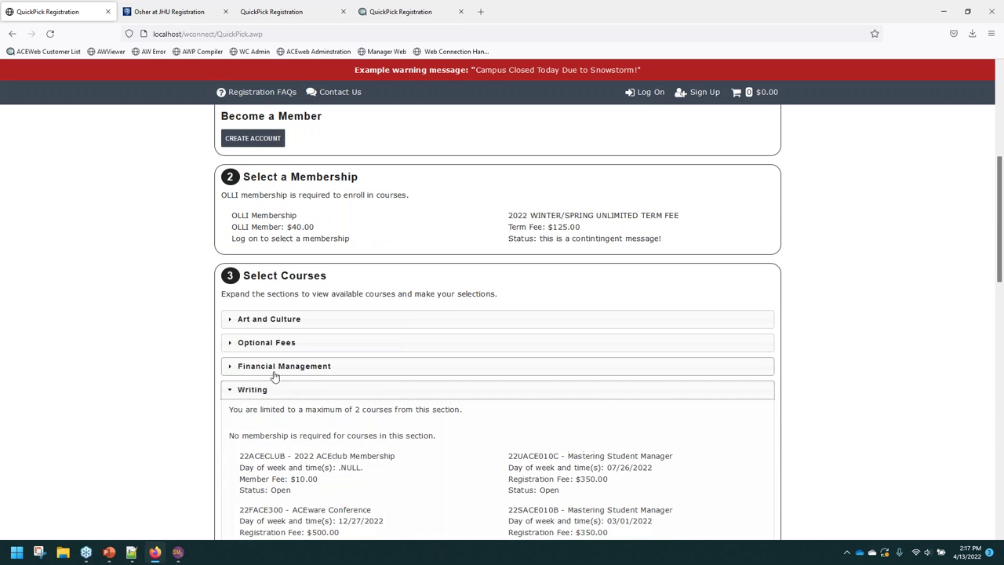
pyautogui.click(252, 388)
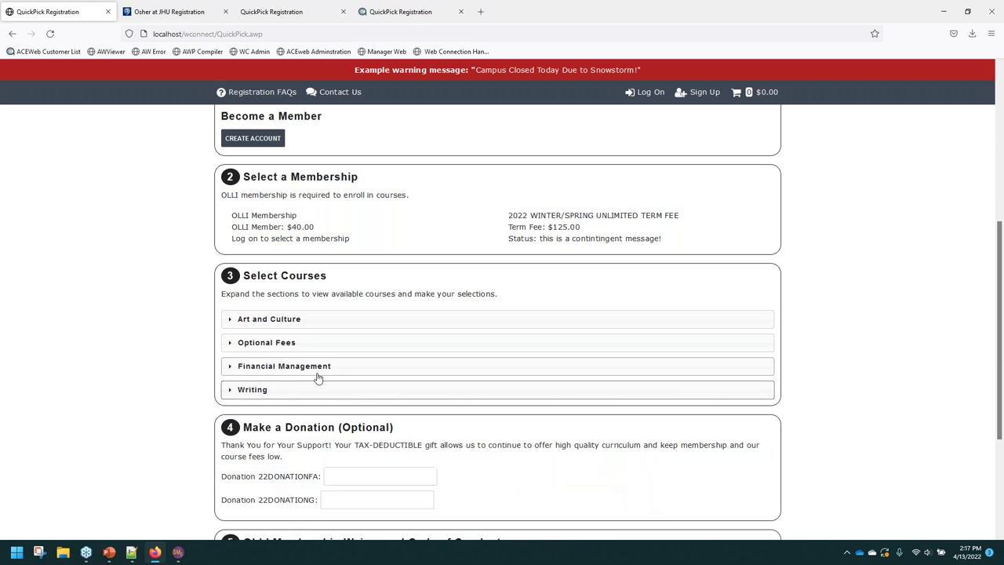
pyautogui.click(333, 366)
pyautogui.click(303, 364)
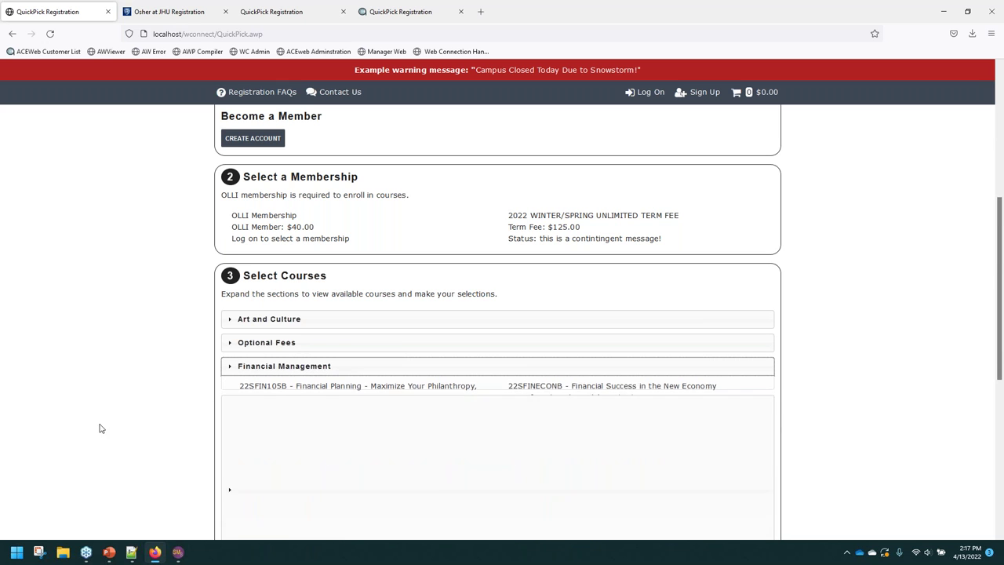
pyautogui.scroll(-3, 134, 374)
pyautogui.scroll(2, 140, 370)
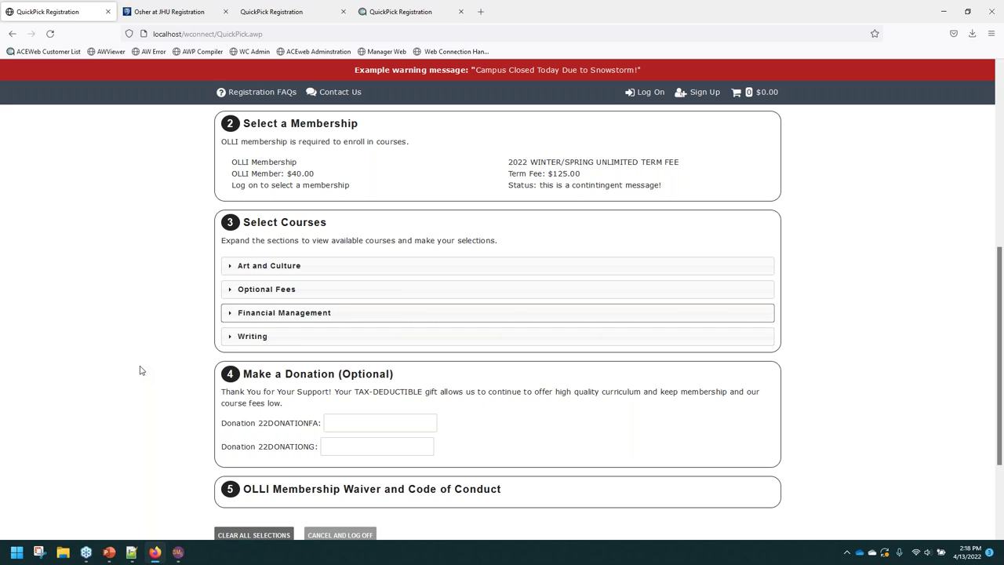
# Expand and collapse the Optional Fees and Art and Culture sections.
pyautogui.click(315, 290)
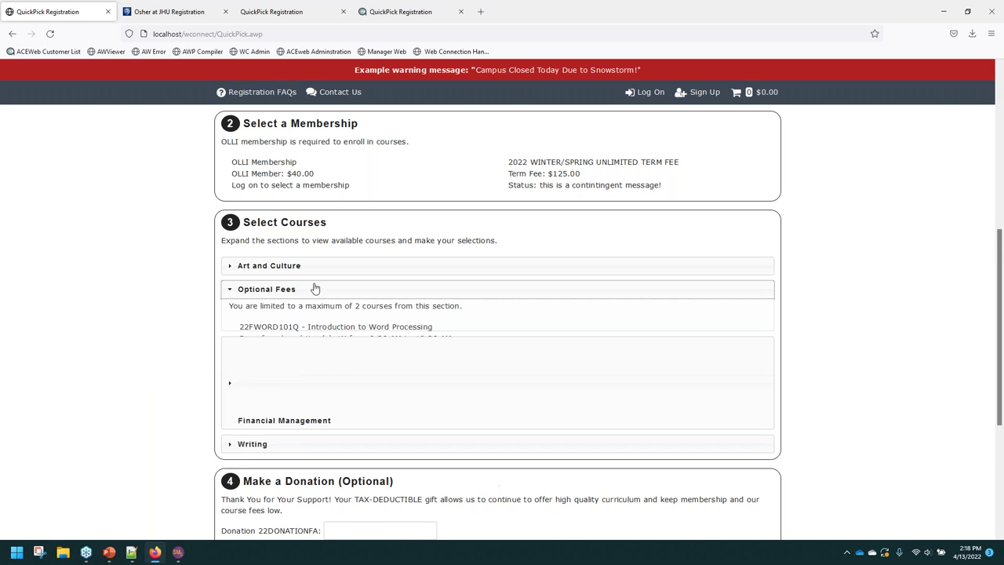
pyautogui.click(267, 267)
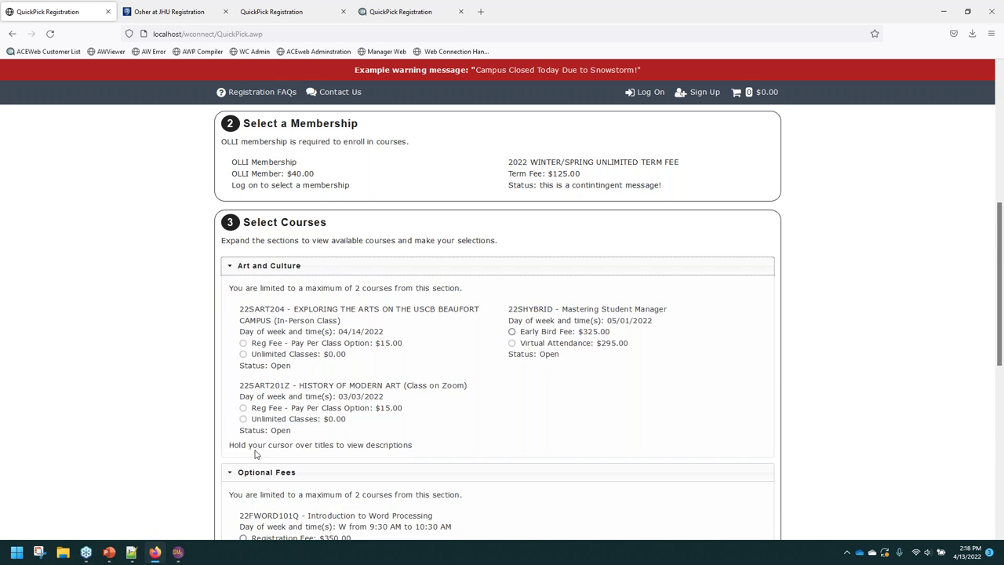
pyautogui.click(307, 270)
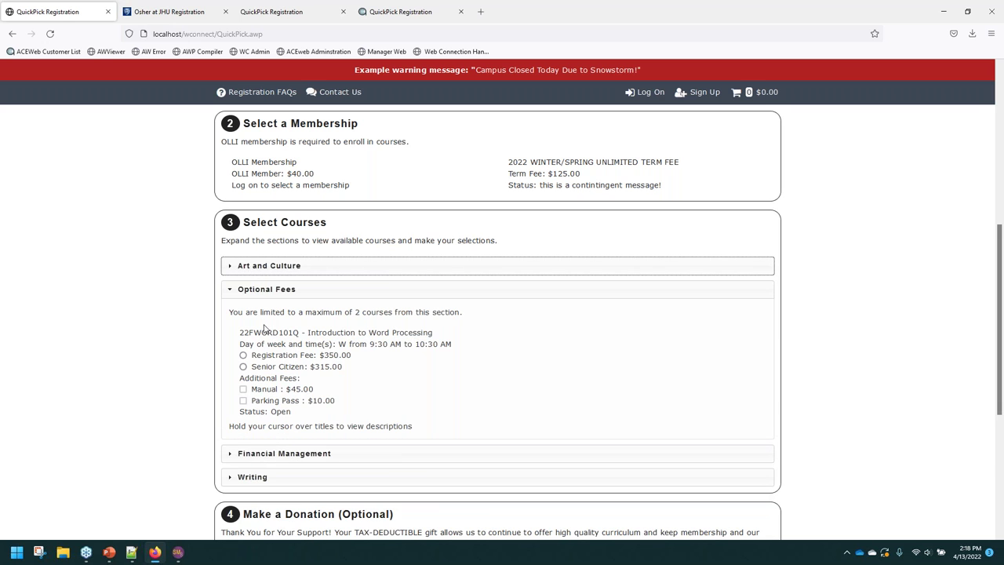
pyautogui.click(271, 289)
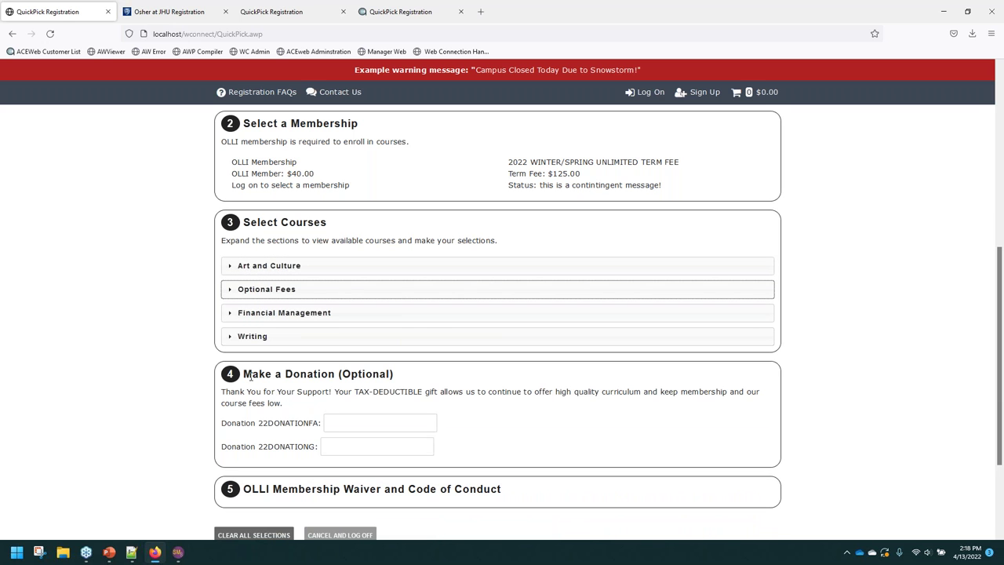
# Point out the Make a Donation section and the membership waiver heading.
pyautogui.moveTo(259, 373); pyautogui.dragTo(80, 410)
pyautogui.click(189, 407)
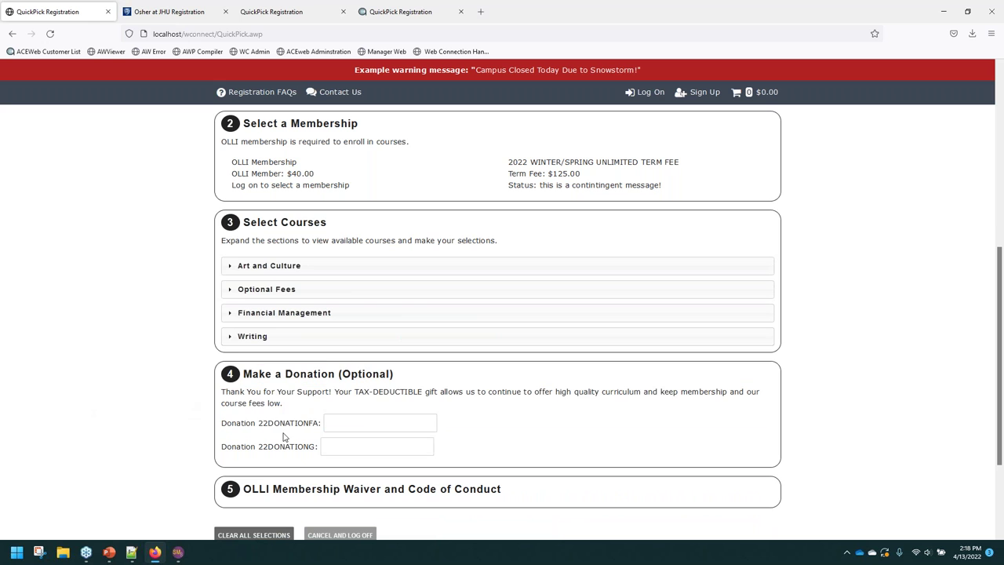
pyautogui.scroll(-3, 502, 416)
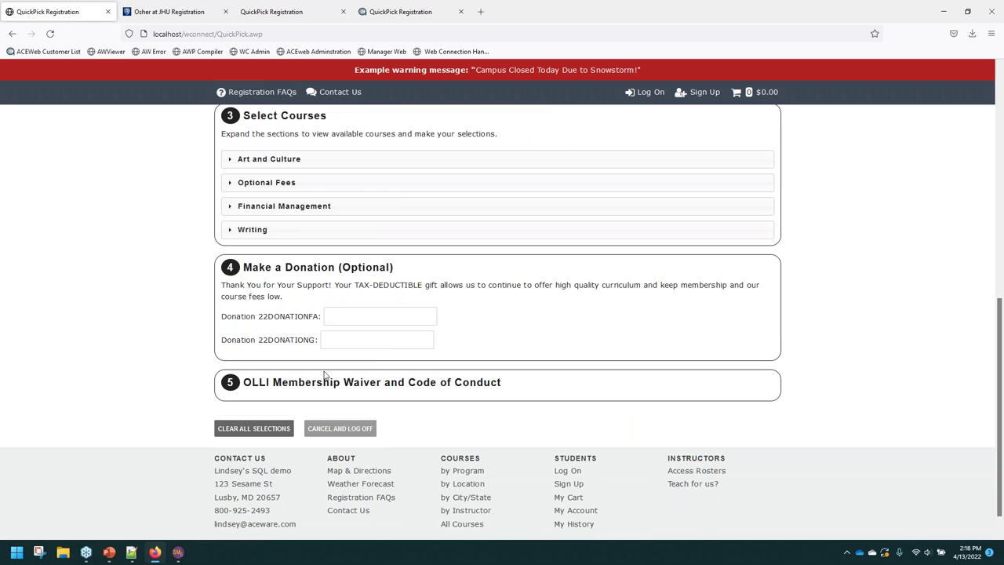
pyautogui.moveTo(245, 382); pyautogui.dragTo(511, 395)
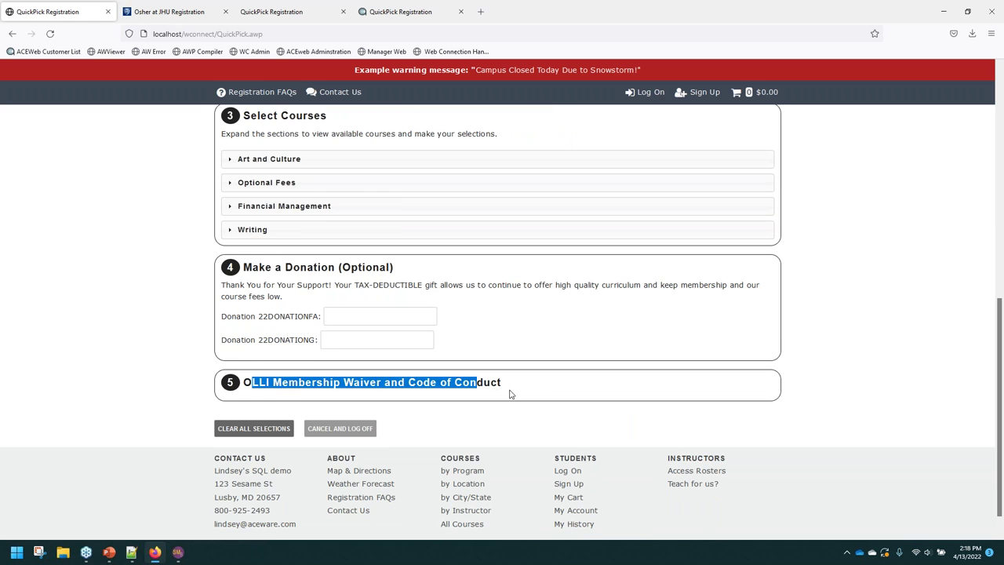
pyautogui.click(276, 401)
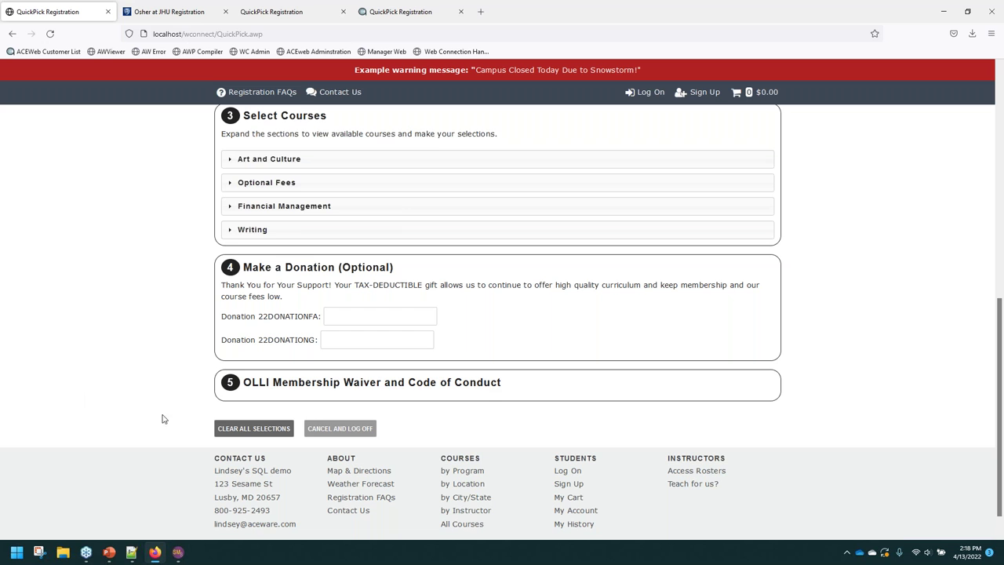
pyautogui.scroll(4, 329, 251)
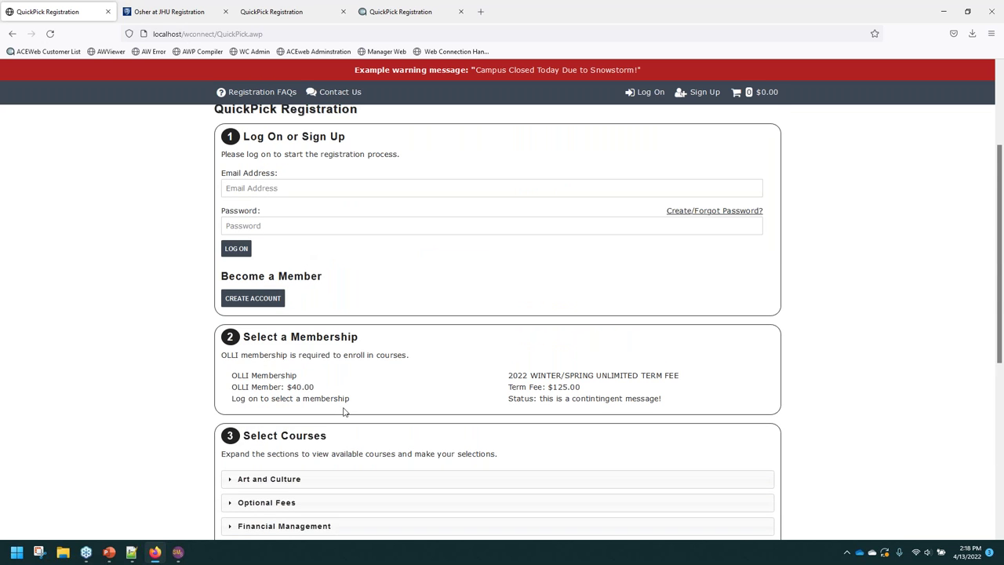
pyautogui.scroll(-2, 342, 410)
# Toggle Art and Culture once more, then bring up QuickPick.ini in Notepad++.
pyautogui.click(257, 318)
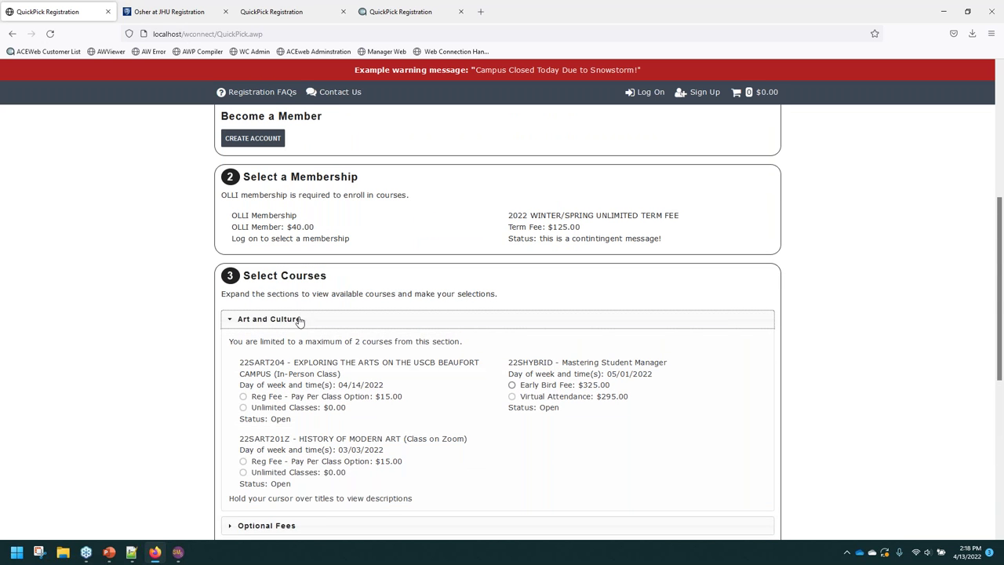
pyautogui.click(299, 321)
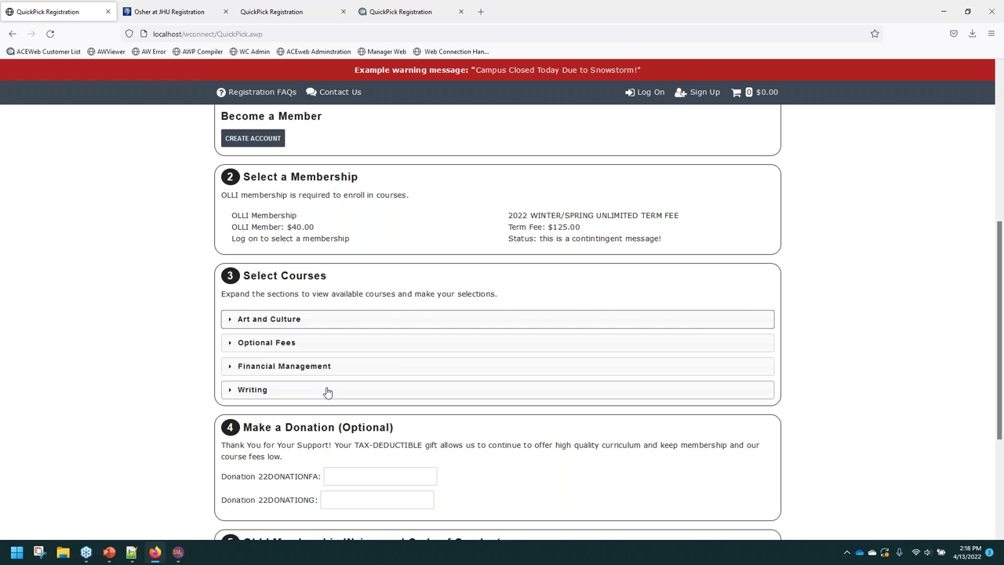
pyautogui.click(134, 553)
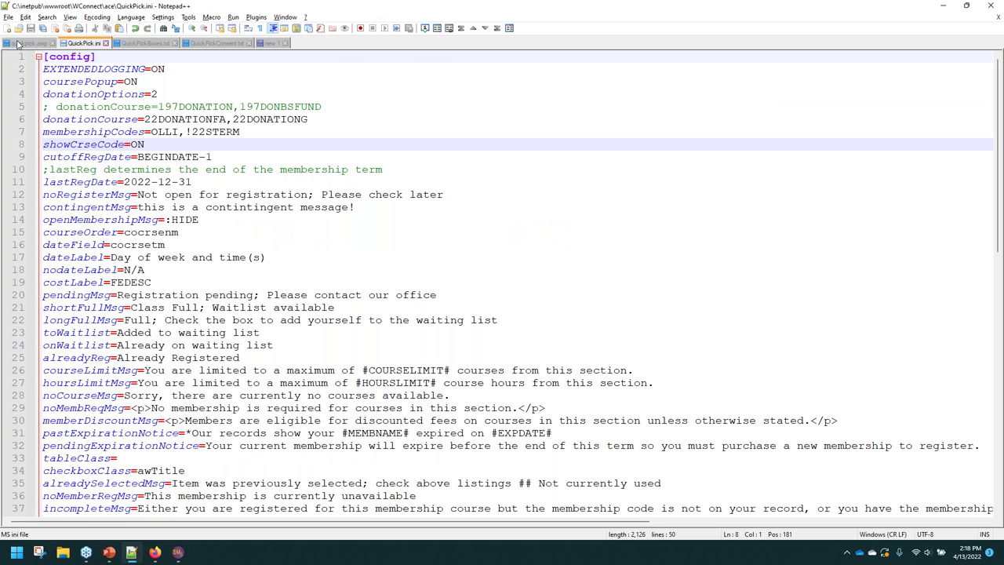
# Switch from quickpick.aspx to the QuickPickBoxes.txt file in Notepad++.
pyautogui.click(18, 43)
pyautogui.click(137, 44)
pyautogui.scroll(8, 278, 295)
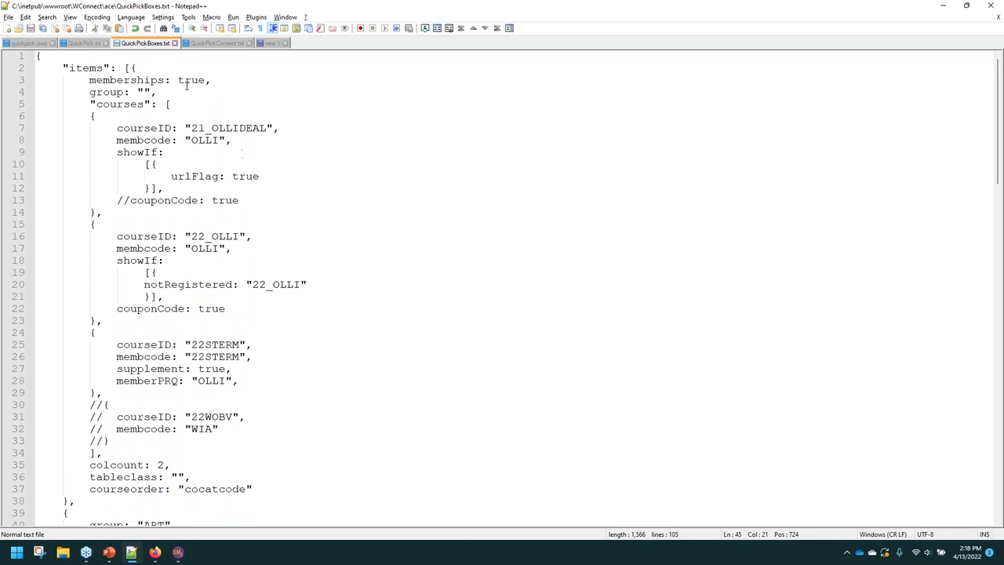
# Highlight the 21_OLLIDEAL course entry and its courseID, then go to Student Manager.
pyautogui.click(156, 104)
pyautogui.click(112, 128)
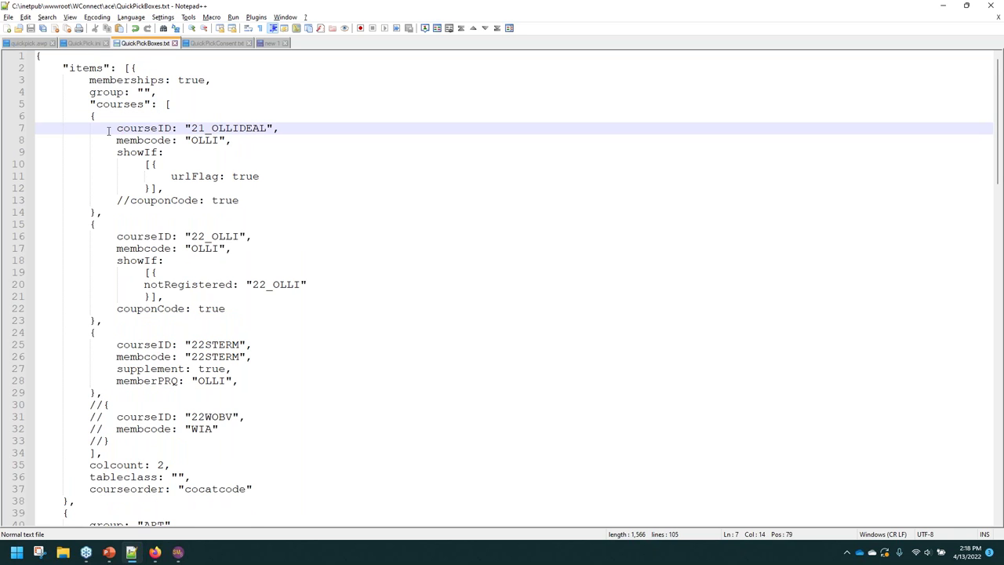
pyautogui.moveTo(90, 128); pyautogui.dragTo(260, 200)
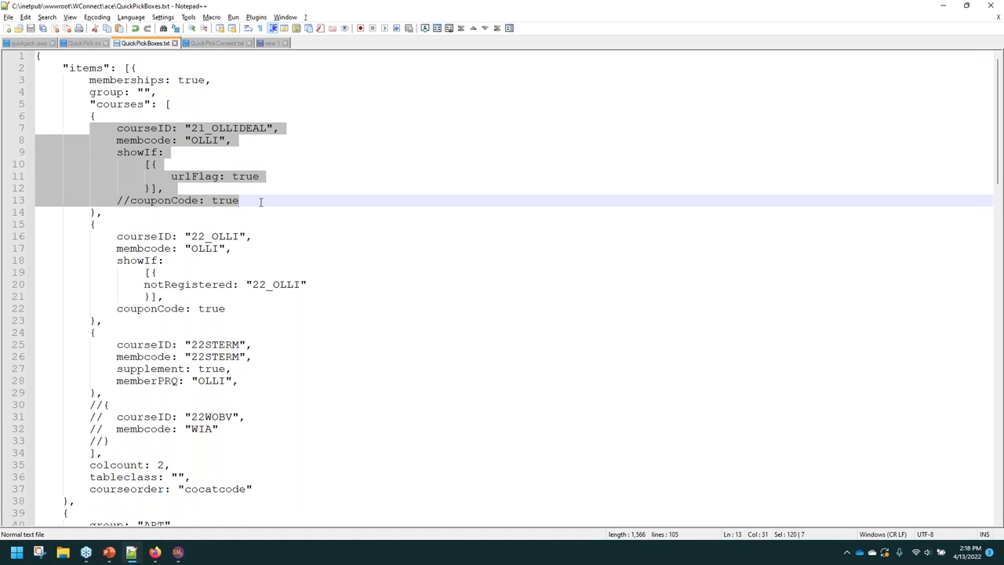
pyautogui.click(184, 129)
pyautogui.moveTo(115, 128); pyautogui.dragTo(273, 128)
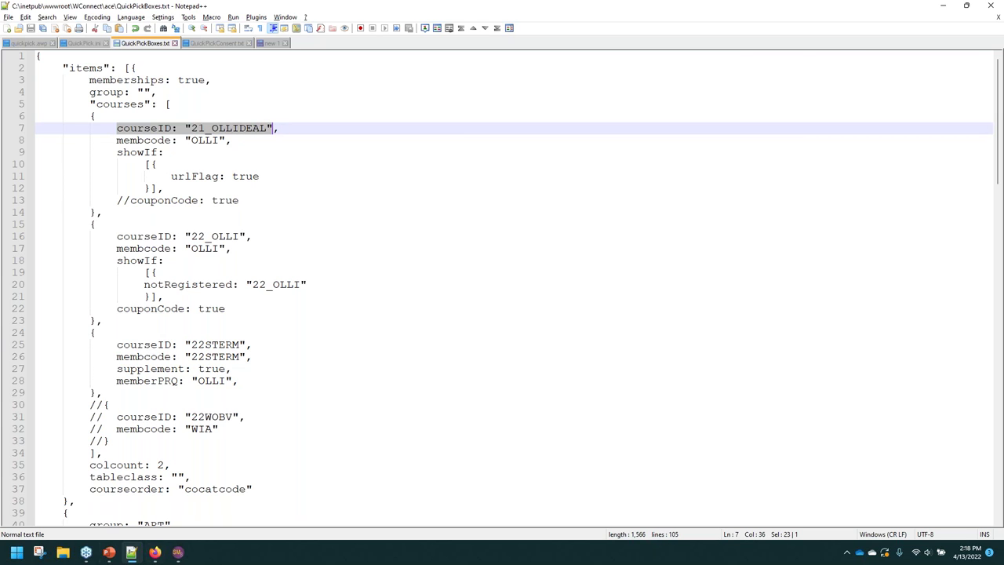
pyautogui.click(178, 552)
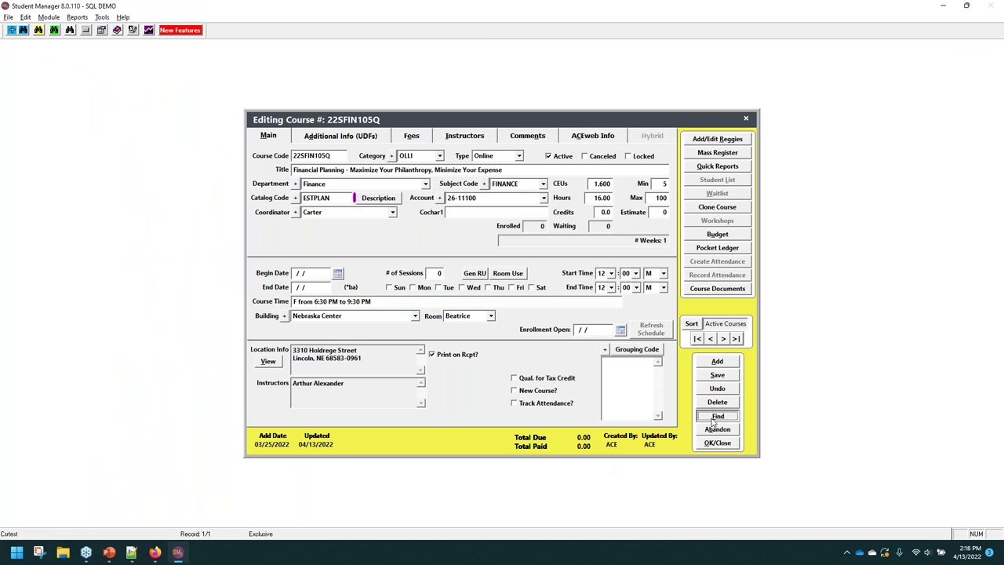
# Search '21', open 21_OLLIDEAL, glance at ACEweb Info, then show its Main tab.
pyautogui.click(715, 417)
pyautogui.write('21')
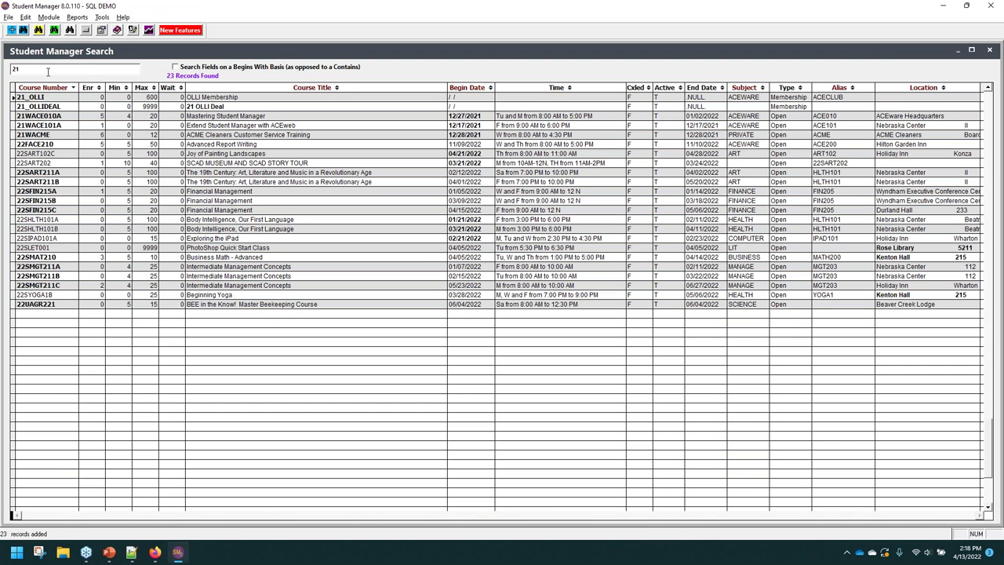
pyautogui.press('Down')
pyautogui.press('Return')
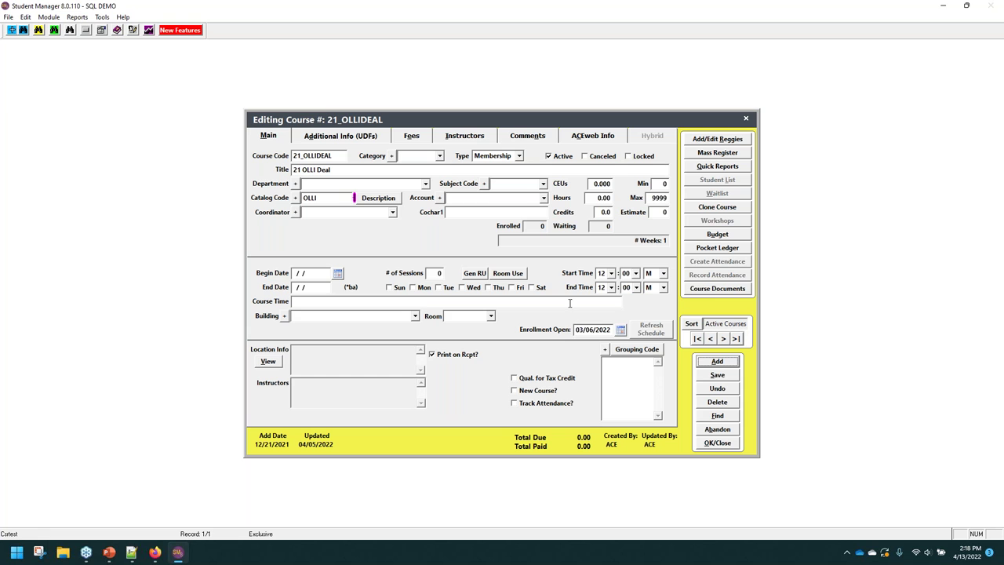
pyautogui.click(597, 329)
pyautogui.click(589, 139)
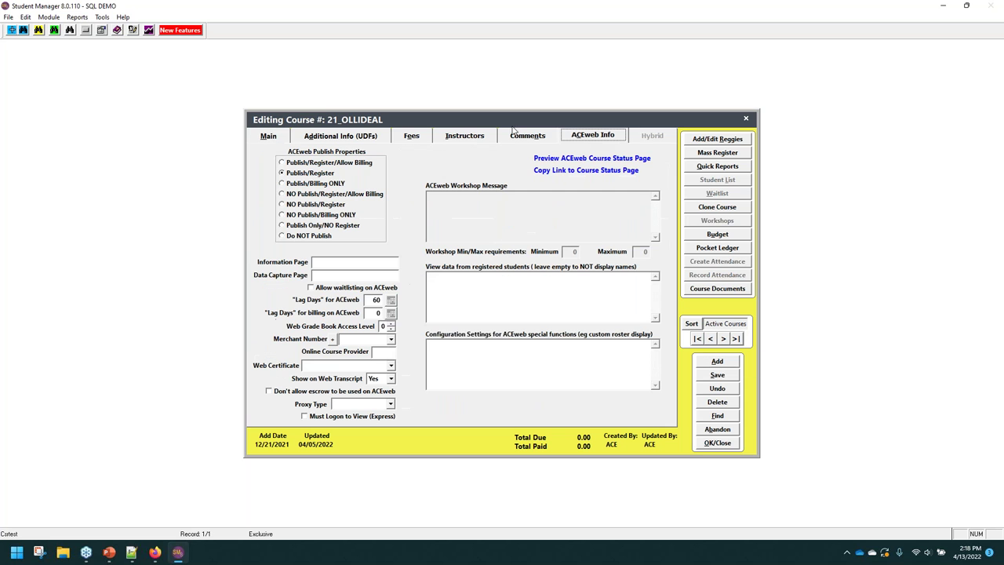
pyautogui.click(269, 137)
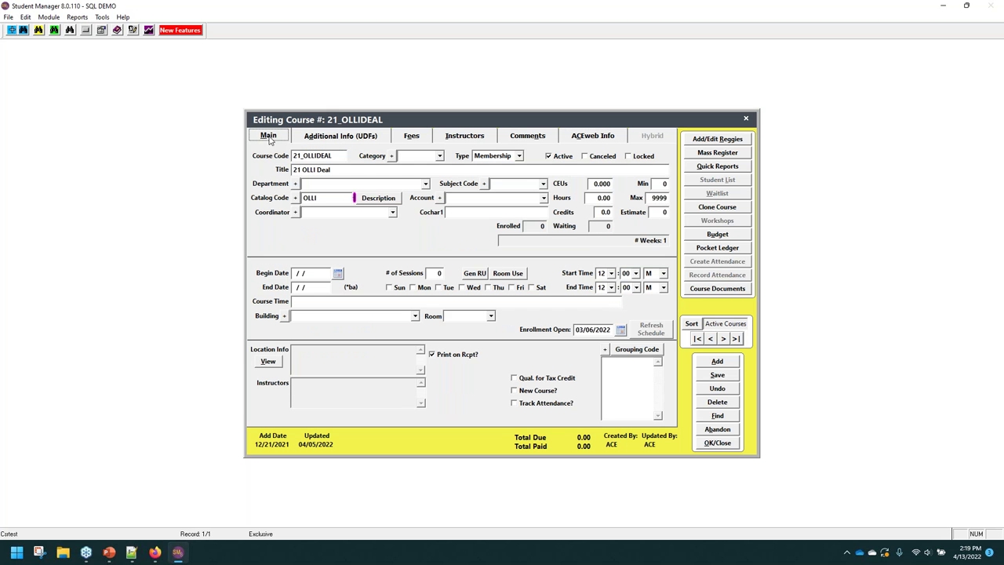
# Minimize Student Manager; highlight the OLLI membcode and urlFlag showIf block, bookmarking line 9.
pyautogui.click(938, 5)
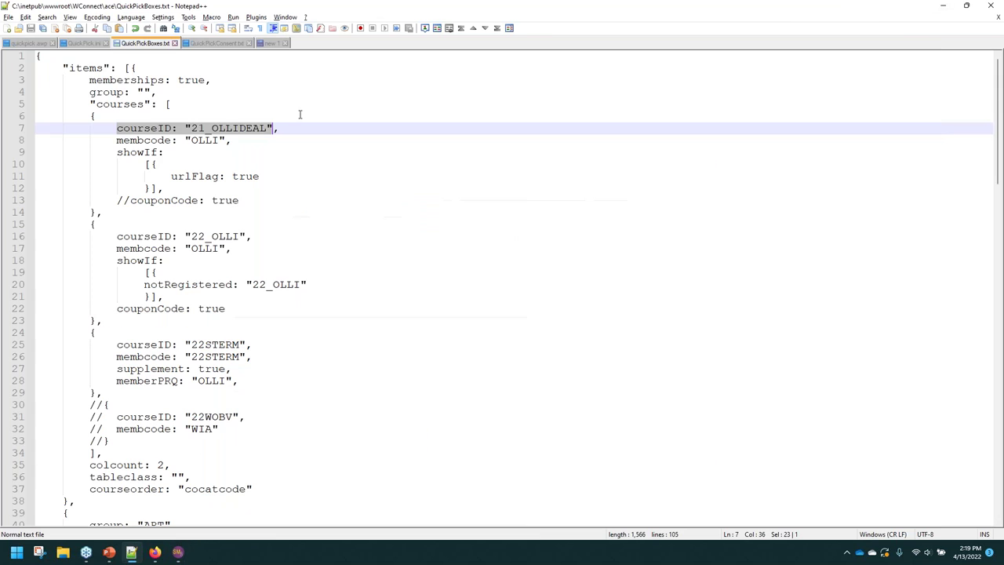
pyautogui.click(219, 150)
pyautogui.doubleClick(212, 140)
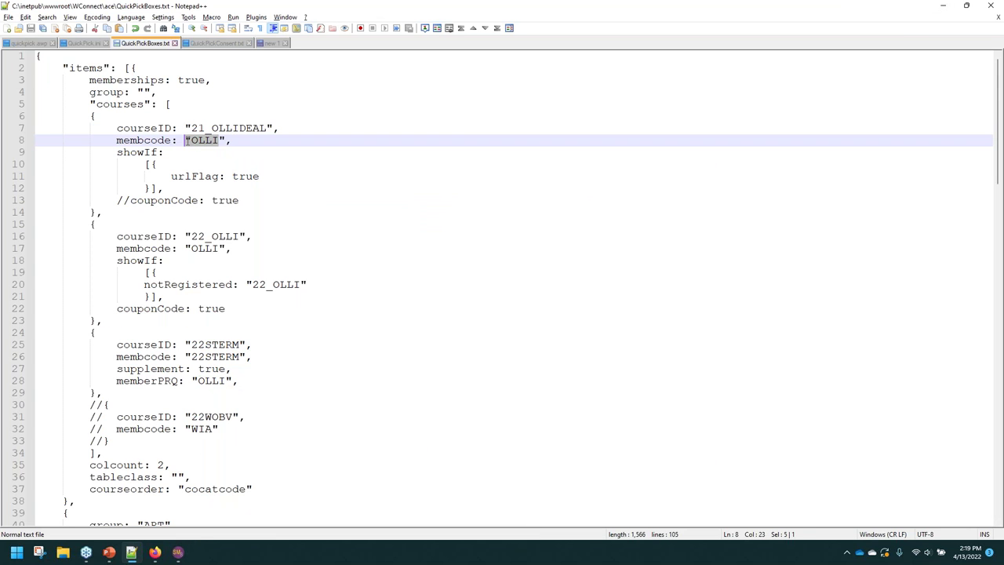
pyautogui.click(144, 152)
pyautogui.moveTo(115, 153); pyautogui.dragTo(220, 188)
pyautogui.click(29, 154)
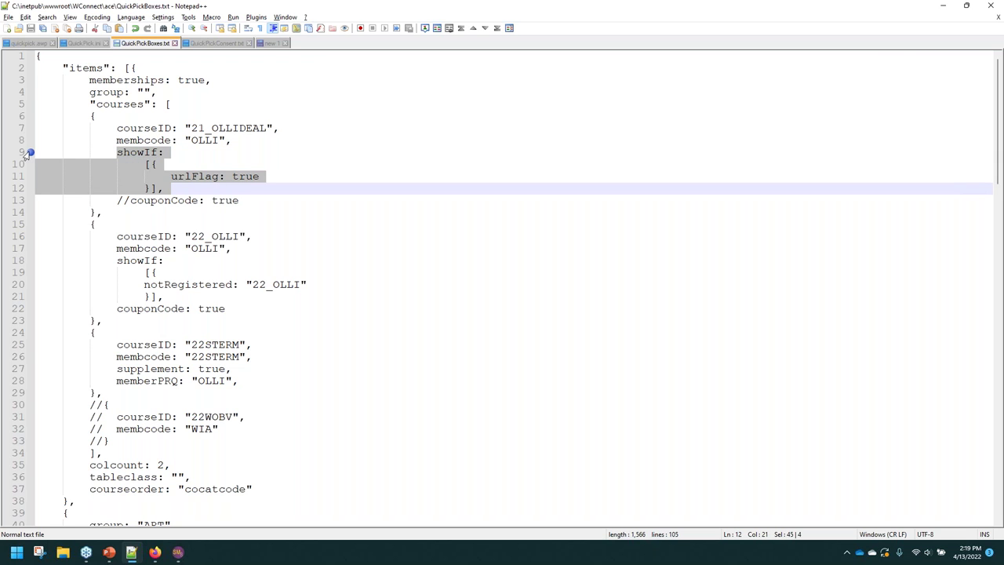
pyautogui.click(157, 140)
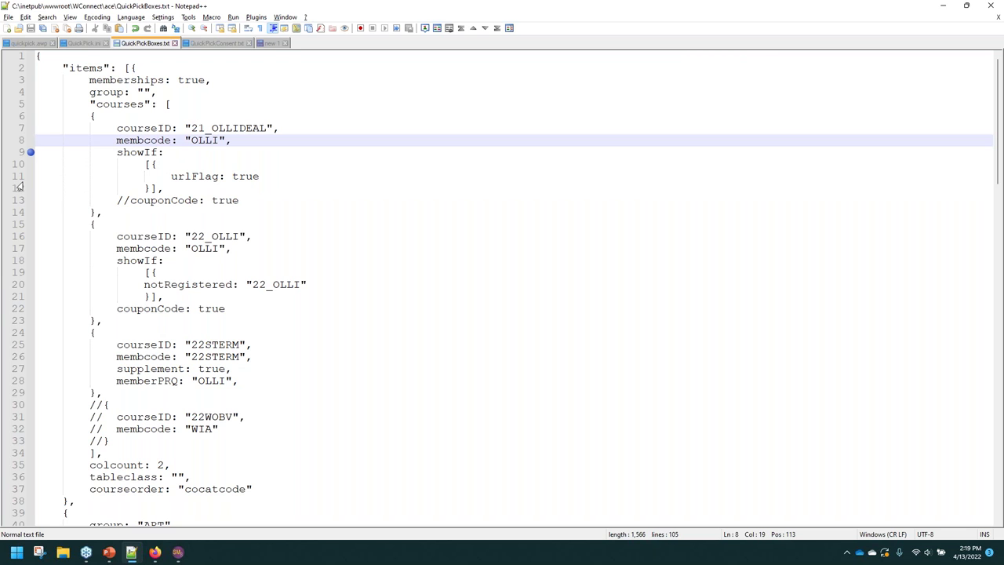
# Select the 22_OLLI entry, remove the line 9 bookmark, then return to Firefox.
pyautogui.click(145, 243)
pyautogui.moveTo(90, 237); pyautogui.dragTo(321, 314)
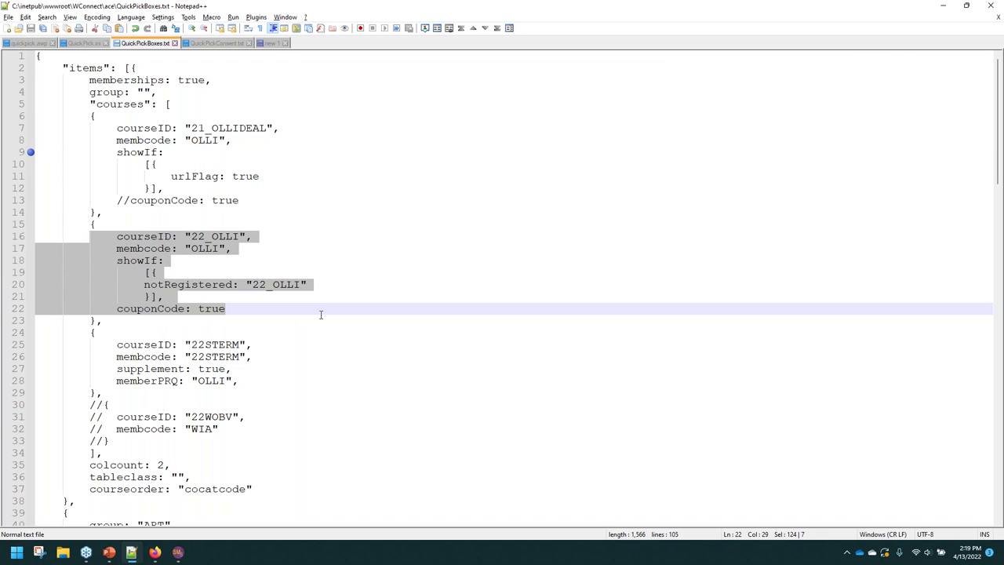
pyautogui.click(218, 287)
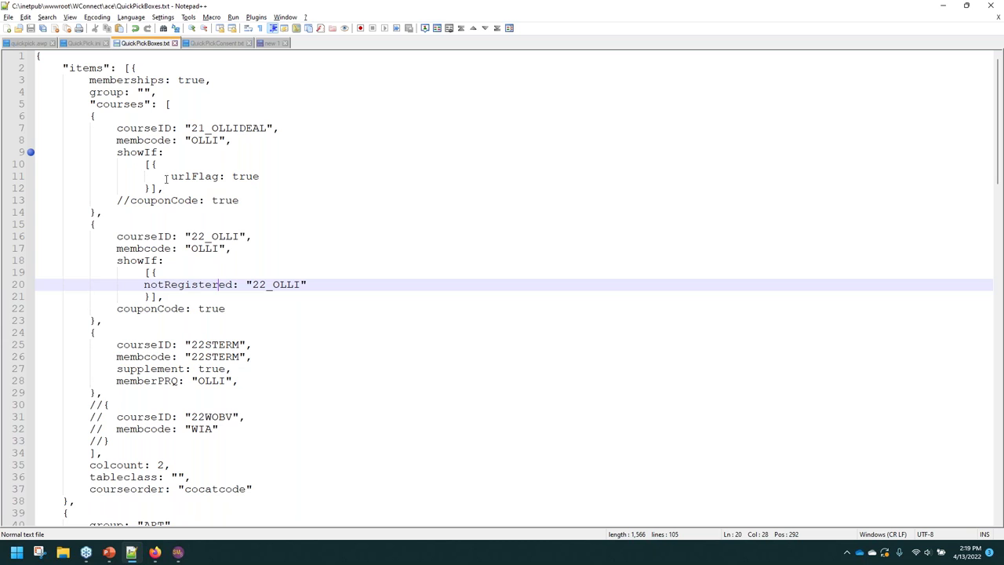
pyautogui.moveTo(117, 152); pyautogui.dragTo(196, 184)
pyautogui.click(28, 154)
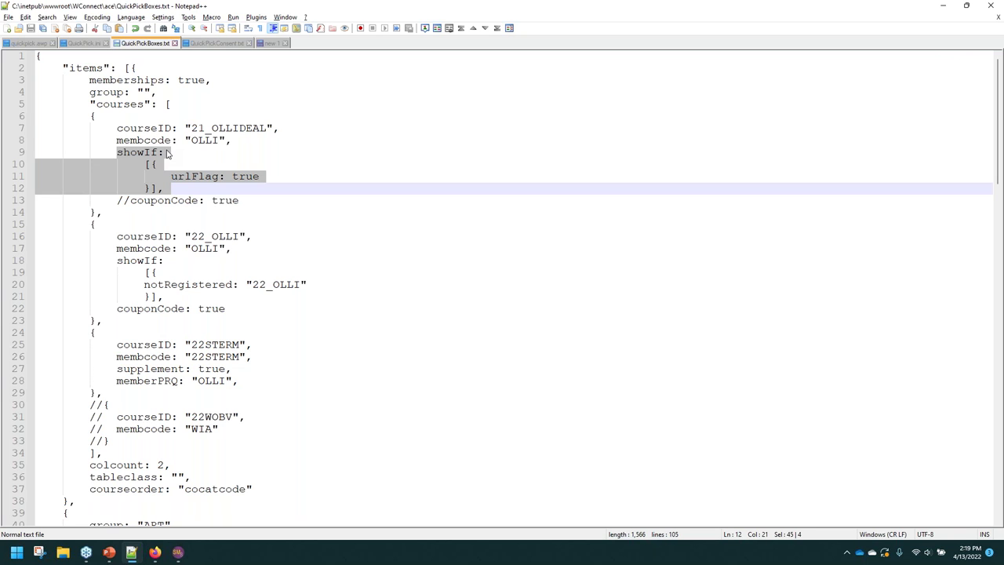
pyautogui.click(155, 552)
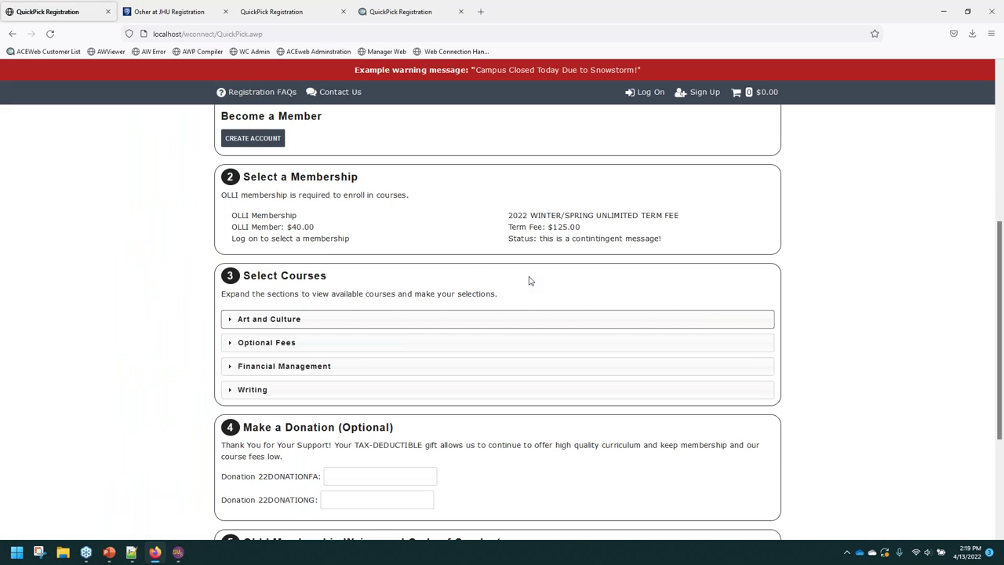
# Alt+Tab from Firefox back to QuickPickBoxes.txt in Notepad++.
pyautogui.hotkey('alt', 'Tab')
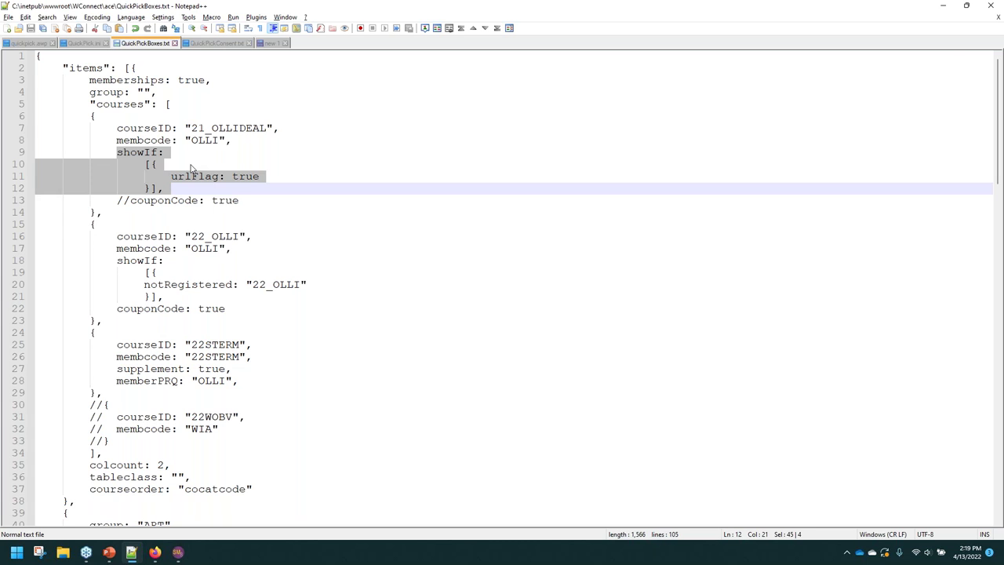
# Highlight the 22_OLLI showIf block and its notRegistered: "22_OLLI" condition.
pyautogui.moveTo(114, 260); pyautogui.dragTo(169, 296)
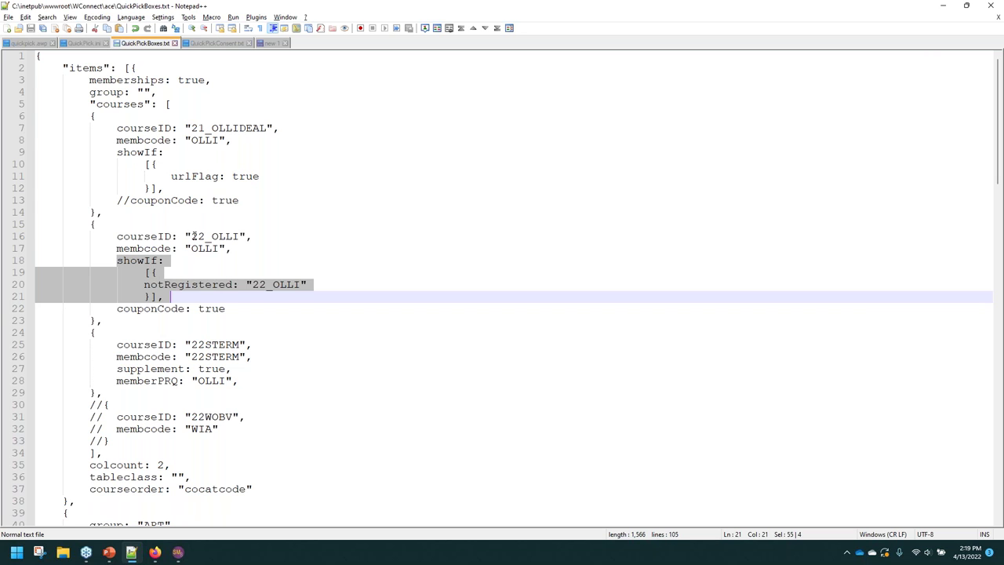
pyautogui.moveTo(191, 237); pyautogui.dragTo(233, 237)
pyautogui.click(168, 267)
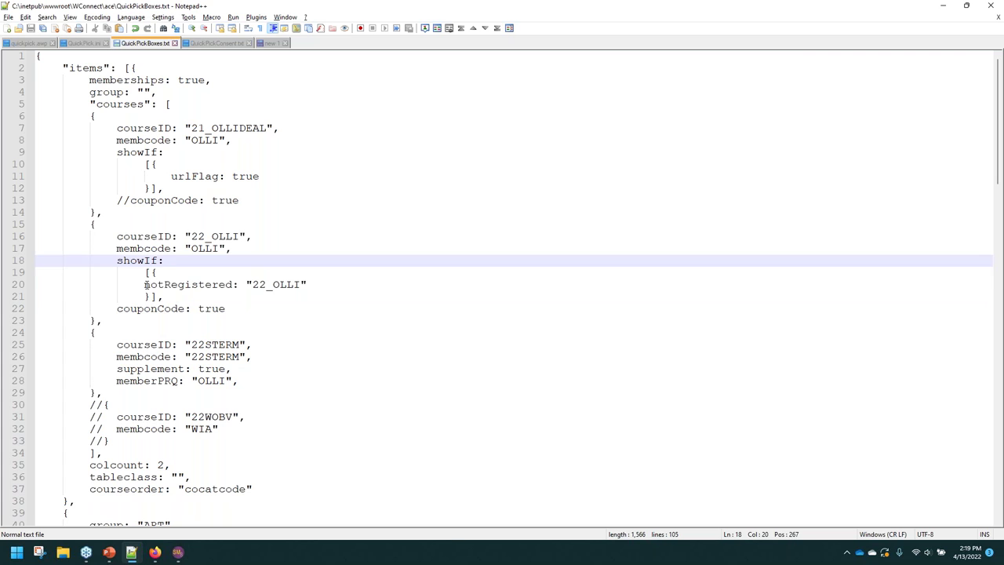
pyautogui.moveTo(144, 285); pyautogui.dragTo(343, 285)
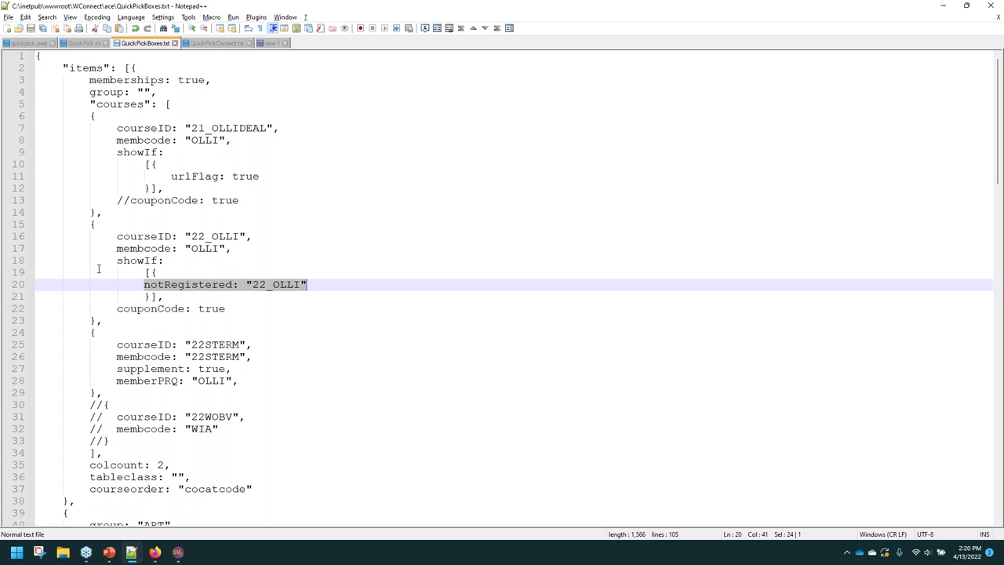
pyautogui.click(143, 284)
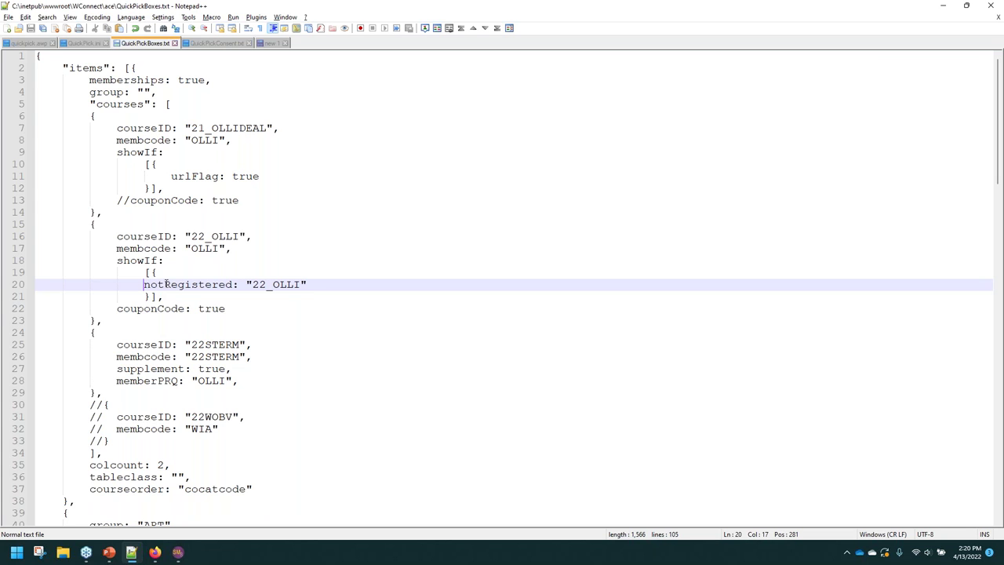
pyautogui.moveTo(164, 284); pyautogui.dragTo(238, 285)
pyautogui.click(308, 284)
pyautogui.moveTo(310, 285); pyautogui.dragTo(142, 286)
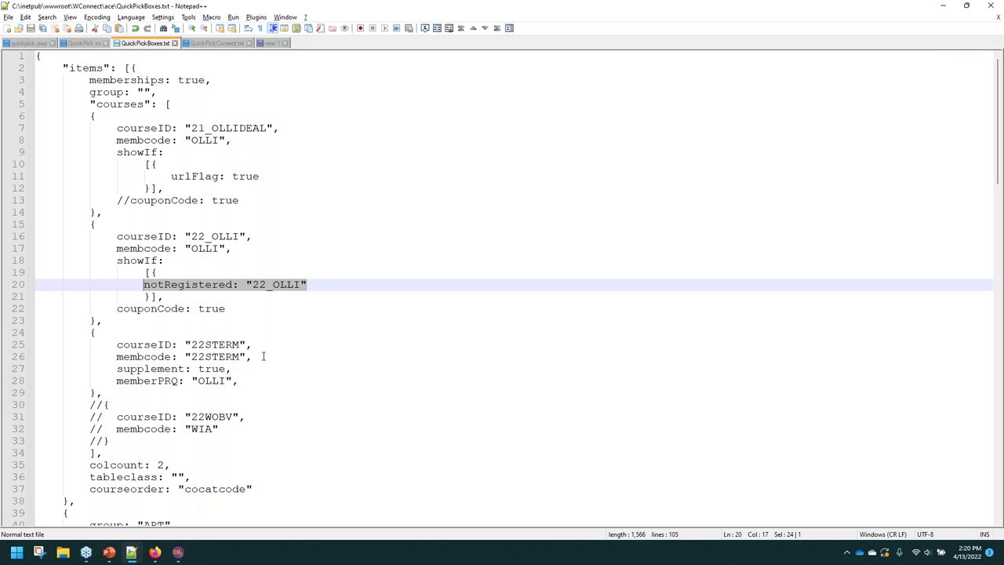
# Highlight 22STERM's supplement: true and memberPRQ: "OLLI" settings, then switch to Firefox.
pyautogui.click(114, 359)
pyautogui.press('Up')
pyautogui.moveTo(117, 369); pyautogui.dragTo(234, 369)
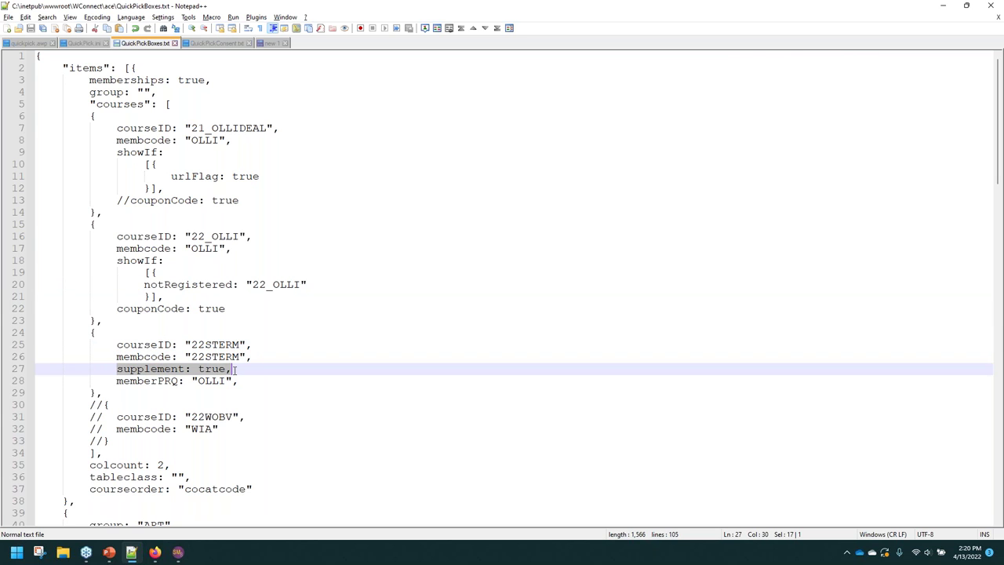
pyautogui.click(146, 381)
pyautogui.moveTo(116, 380); pyautogui.dragTo(235, 381)
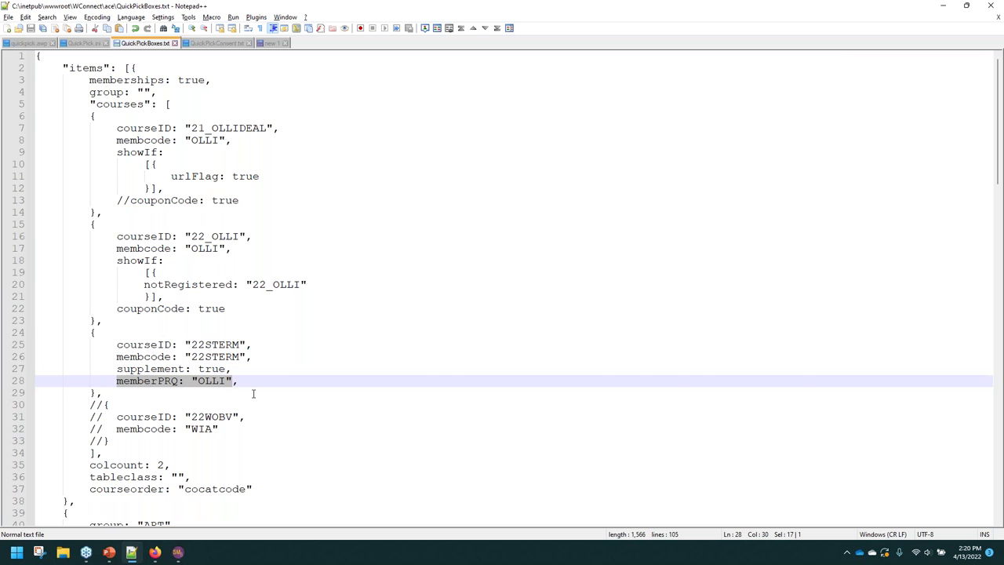
pyautogui.hotkey('alt', 'Tab')
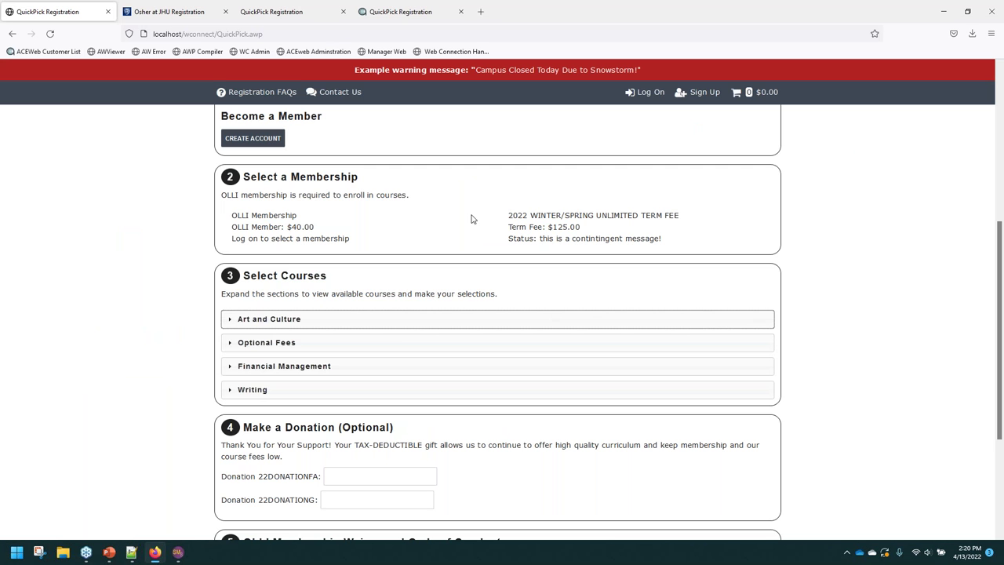
# Point out the OLLI Membership and winter/spring unlimited term fee titles.
pyautogui.moveTo(231, 220); pyautogui.dragTo(301, 229)
pyautogui.click(341, 237)
pyautogui.moveTo(519, 220); pyautogui.dragTo(673, 218)
pyautogui.click(520, 237)
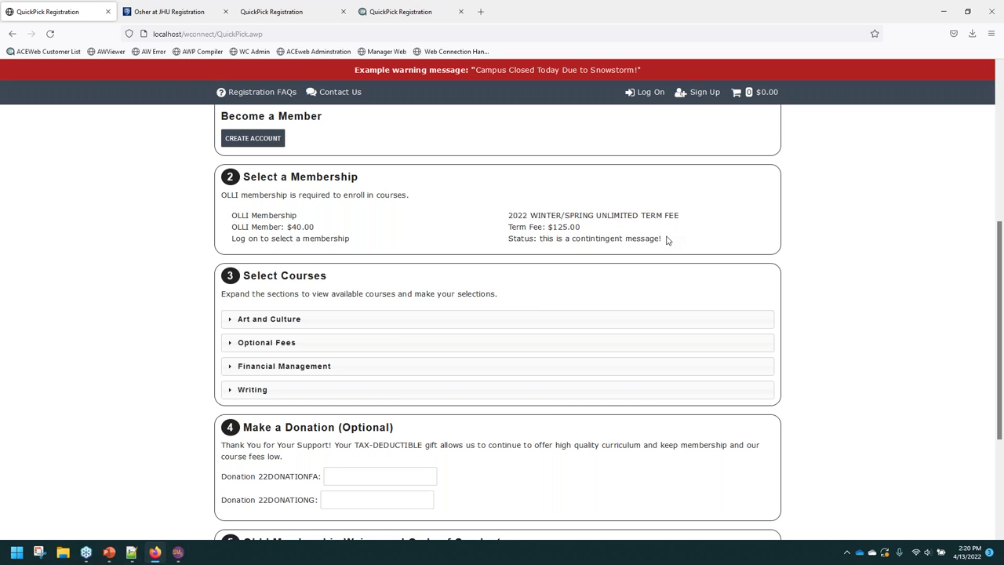
pyautogui.moveTo(666, 240); pyautogui.dragTo(568, 235)
pyautogui.click(70, 184)
# Log on to the registration site using the saved email login.
pyautogui.scroll(3, 233, 171)
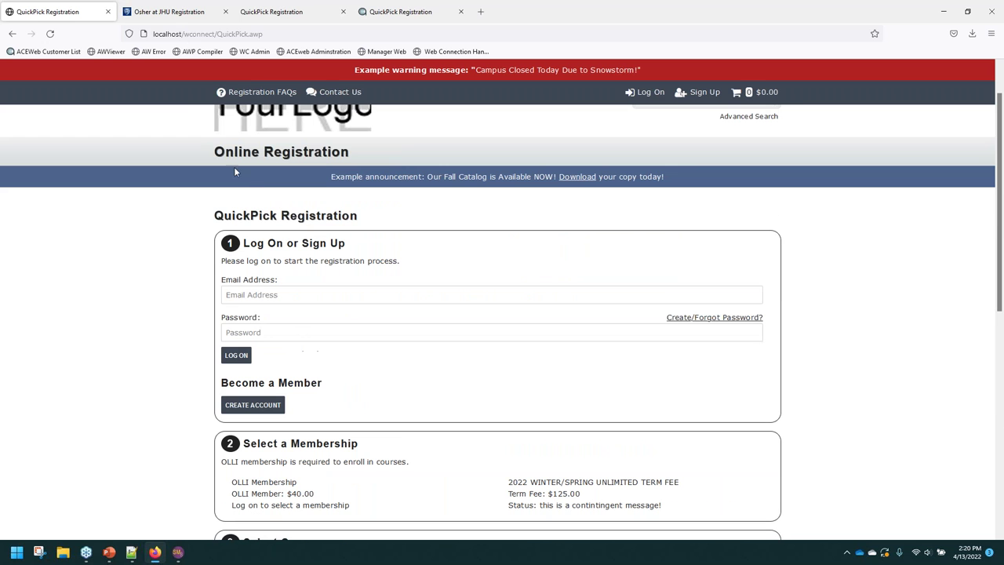
pyautogui.click(245, 295)
pyautogui.click(271, 314)
pyautogui.click(236, 354)
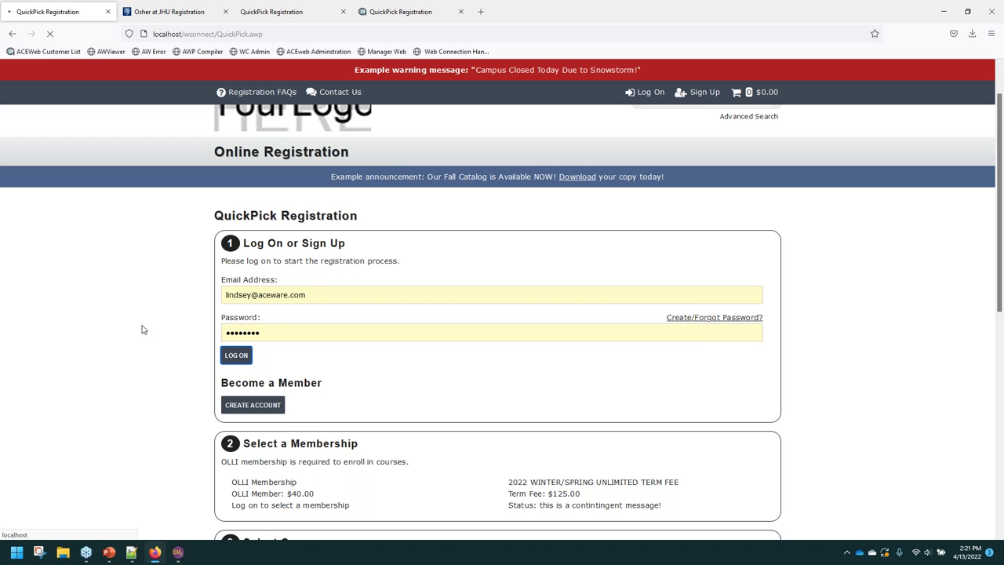
# Review the term fee status message, then tick the $40.00 OLLI Membership.
pyautogui.scroll(-1, 169, 297)
pyautogui.moveTo(497, 348); pyautogui.dragTo(541, 372)
pyautogui.click(650, 364)
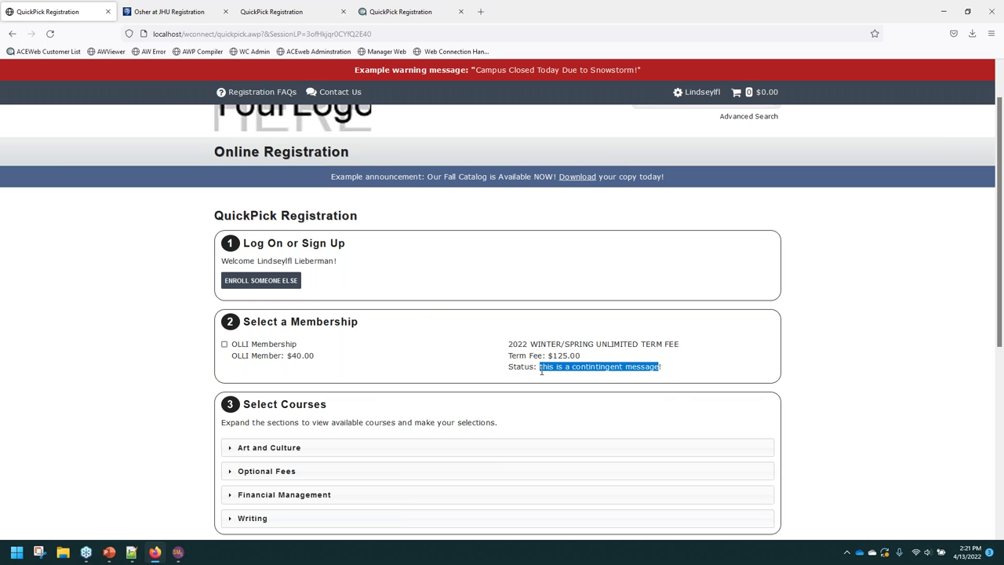
pyautogui.click(672, 370)
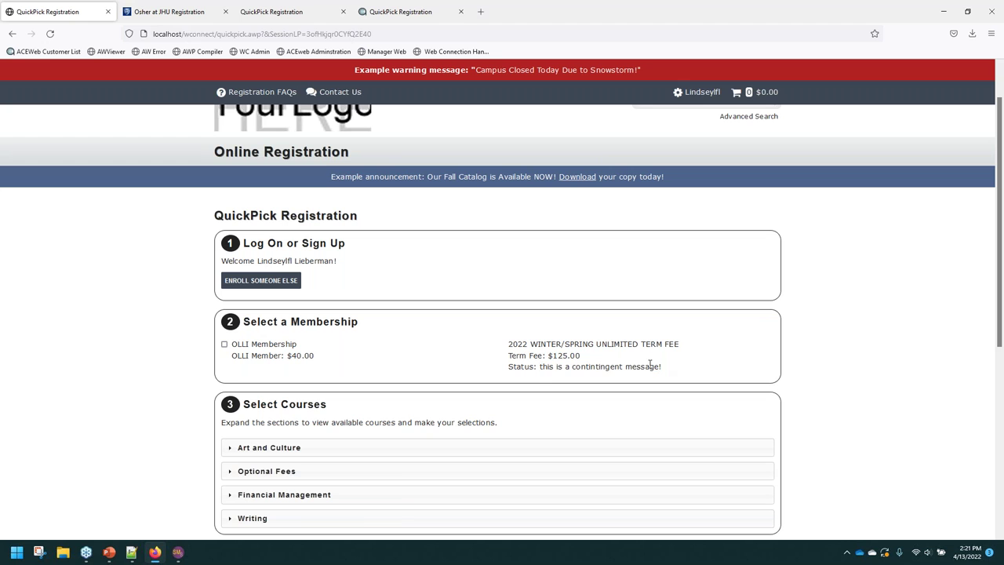
pyautogui.moveTo(665, 369); pyautogui.dragTo(541, 370)
pyautogui.click(541, 370)
pyautogui.click(224, 344)
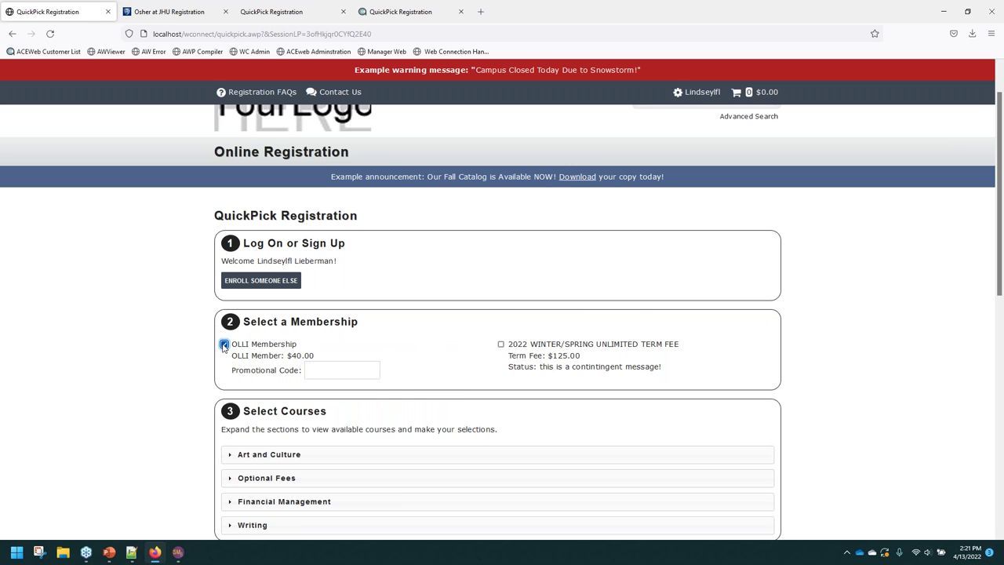
pyautogui.moveTo(223, 348)
# Expand Art and Culture and Writing, scroll through their courses, then collapse Writing.
pyautogui.scroll(-1, 267, 410)
pyautogui.scroll(-3, 267, 410)
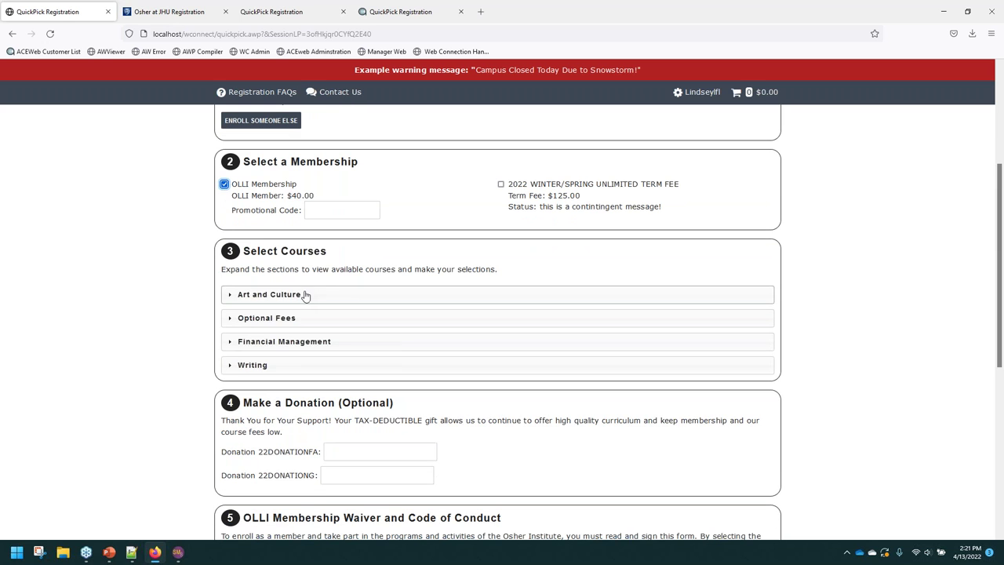
pyautogui.click(302, 298)
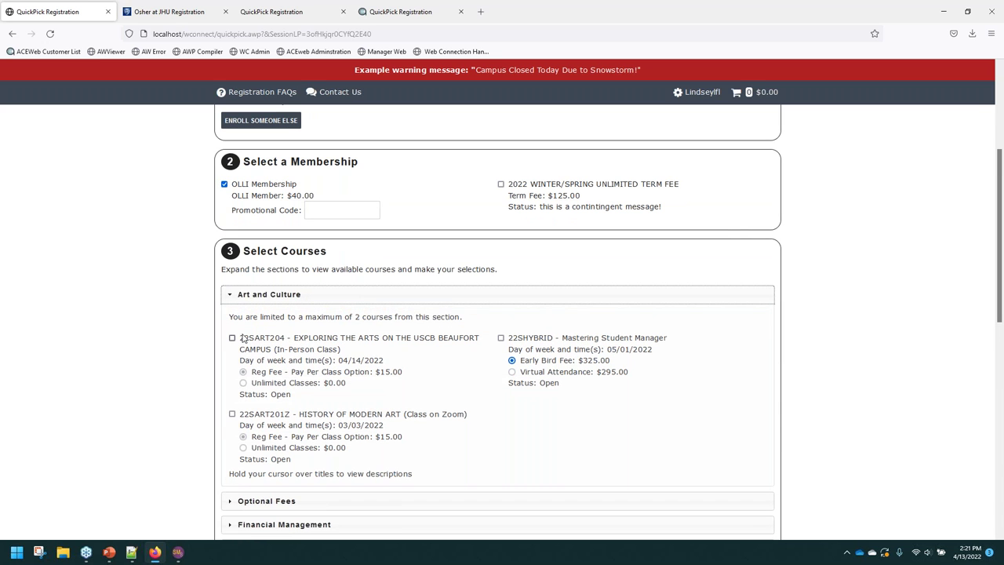
pyautogui.moveTo(232, 343)
pyautogui.scroll(-3, 168, 517)
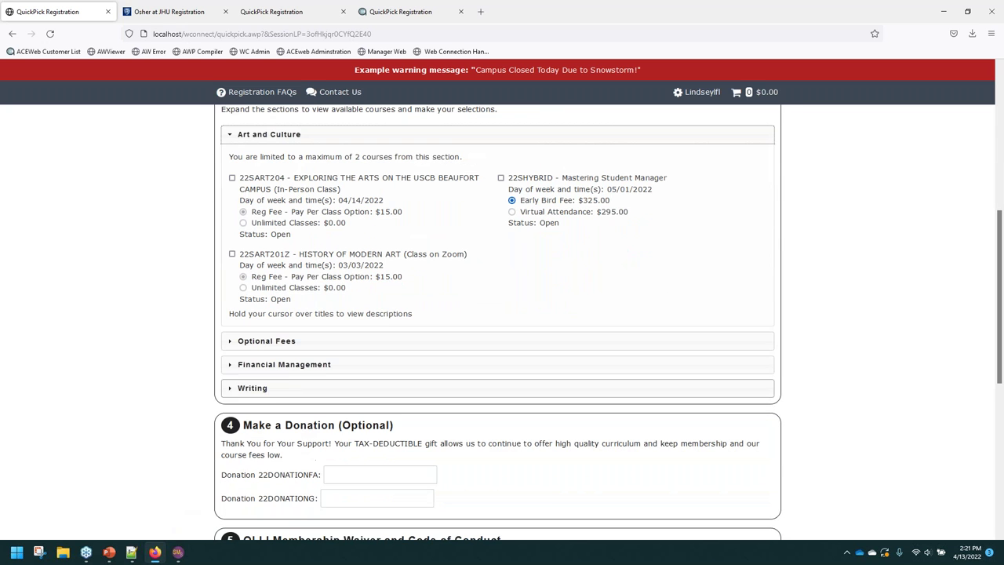
pyautogui.click(269, 391)
pyautogui.scroll(-4, 473, 414)
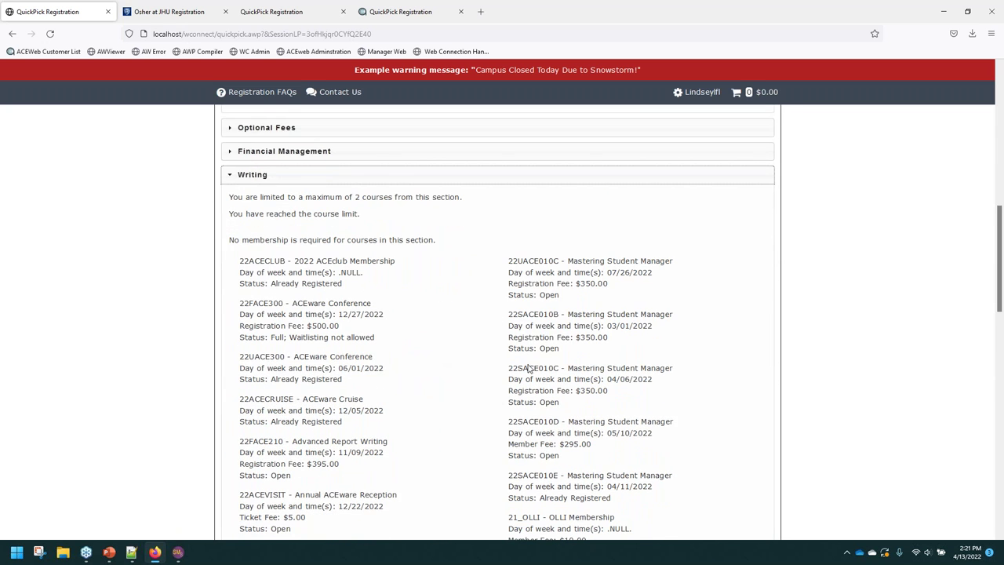
pyautogui.scroll(-2, 530, 368)
pyautogui.scroll(-4, 525, 390)
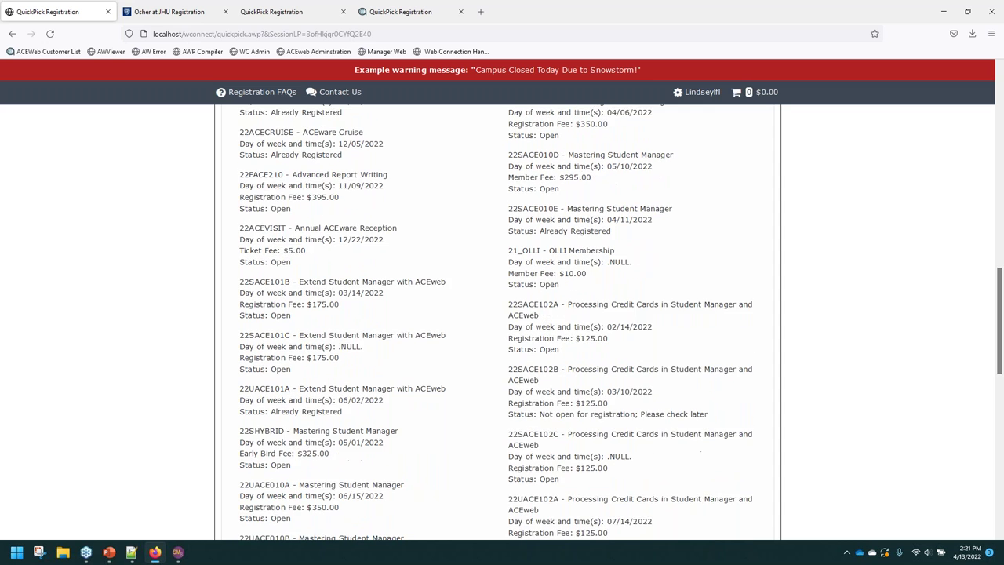
pyautogui.scroll(-1, 485, 392)
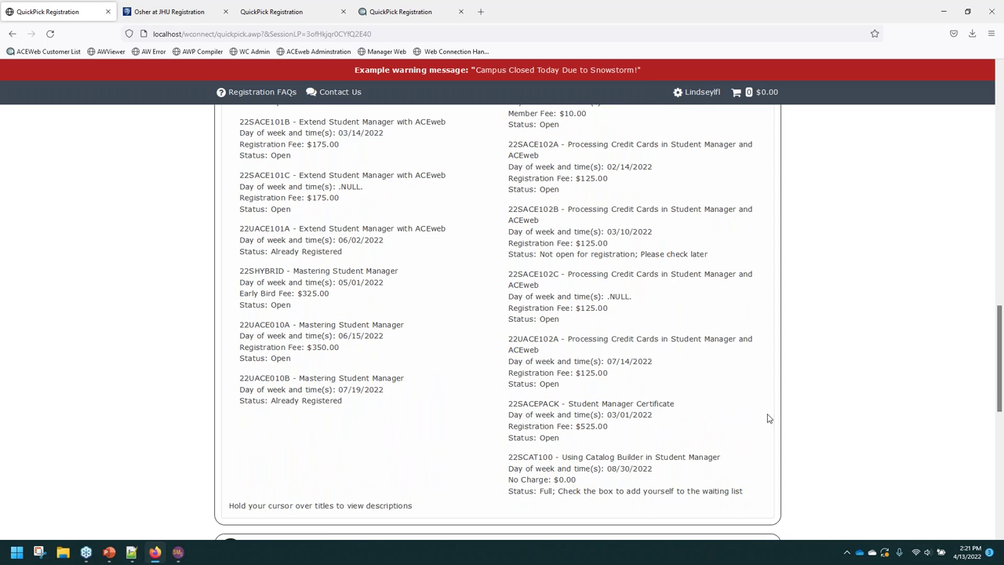
pyautogui.scroll(5, 455, 423)
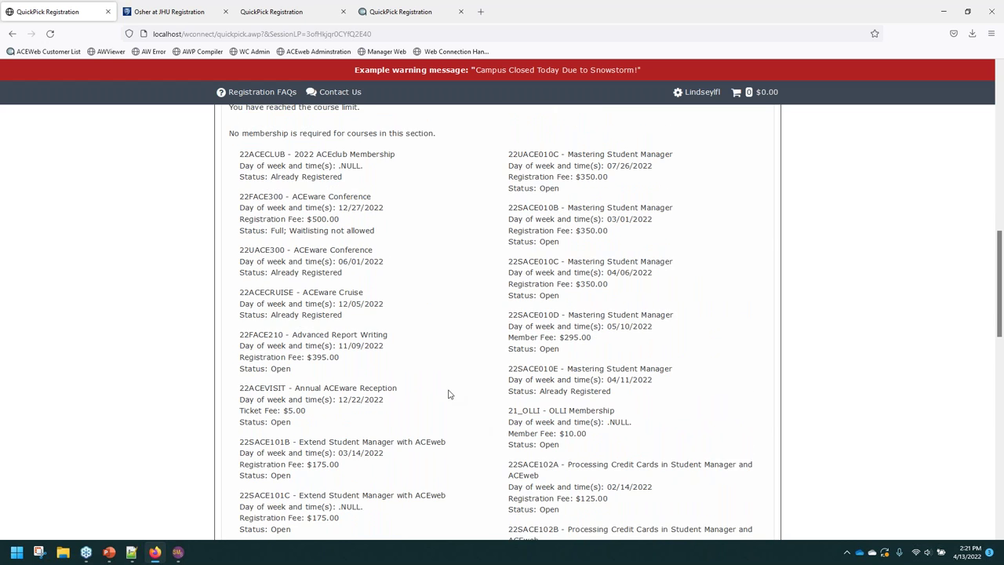
pyautogui.scroll(2, 405, 376)
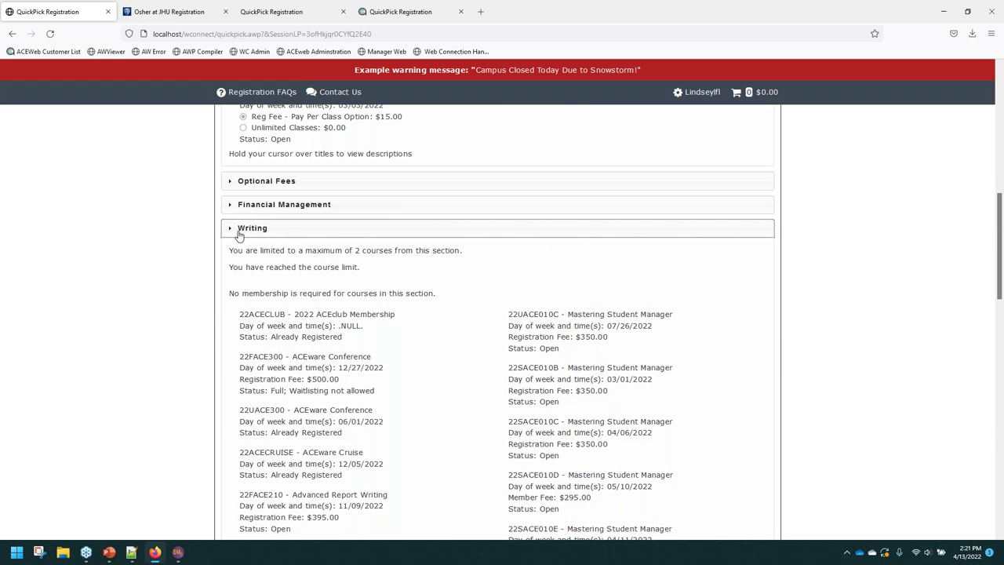
pyautogui.click(239, 229)
# Tick 22SHYBRID under Financial Management with the $325.00 Early Bird Fee, then collapse it.
pyautogui.click(271, 206)
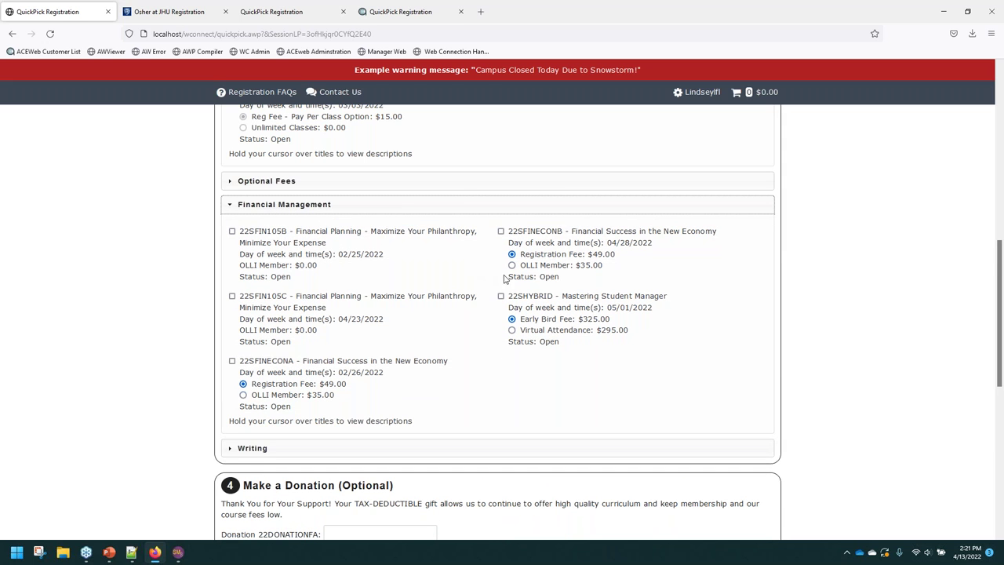
pyautogui.moveTo(514, 300)
pyautogui.click(501, 297)
pyautogui.click(511, 330)
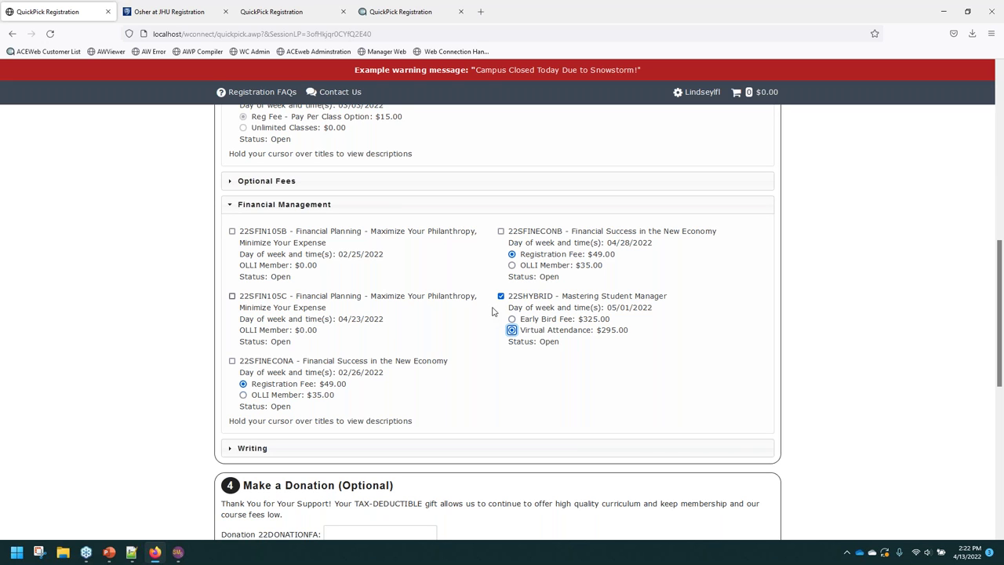
pyautogui.click(511, 318)
pyautogui.scroll(1, 193, 298)
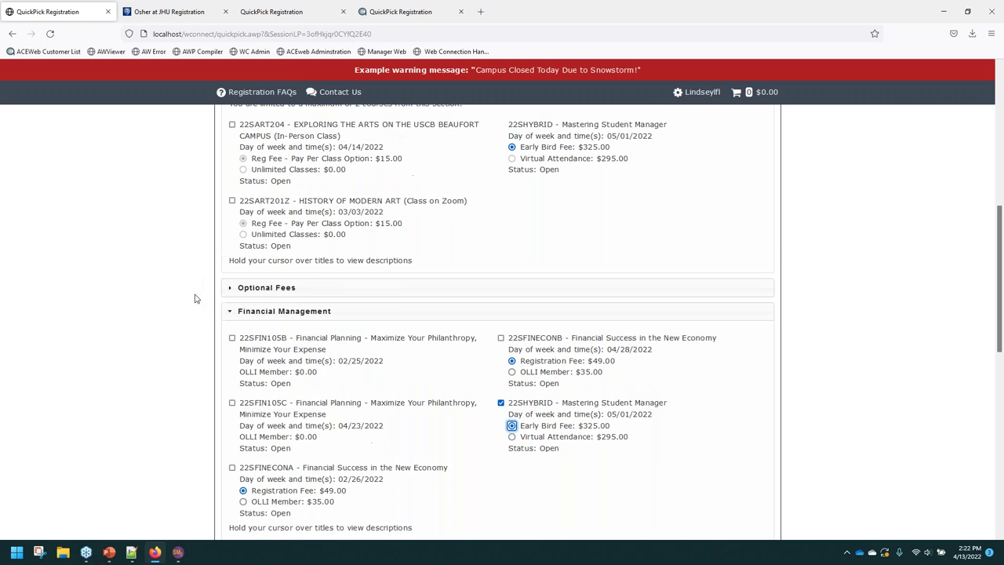
pyautogui.click(239, 315)
pyautogui.scroll(2, 240, 253)
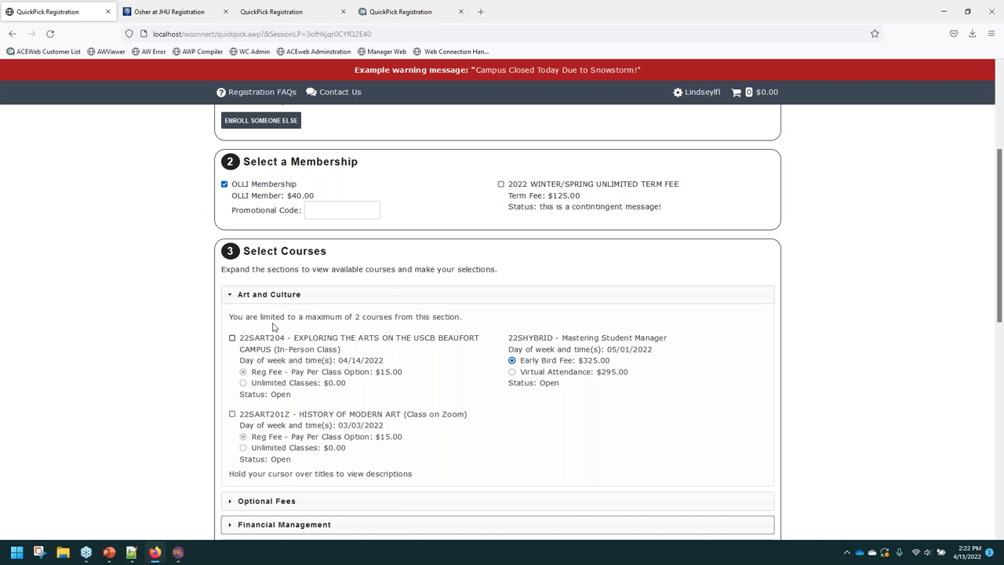
# Highlight the Art and Culture notice limiting registrants to 2 courses, then switch to QuickPickBoxes.txt.
pyautogui.click(262, 296)
pyautogui.click(244, 295)
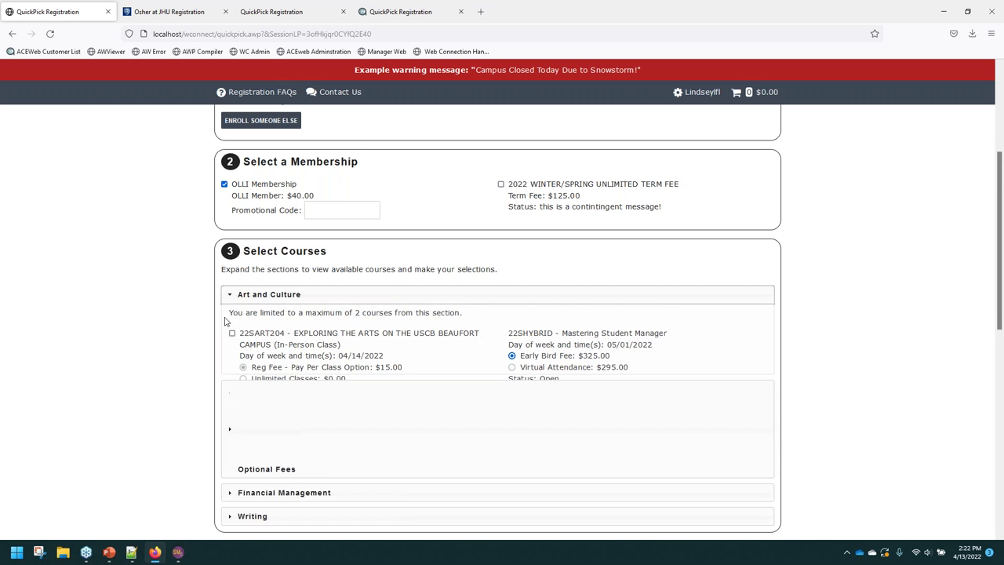
pyautogui.moveTo(230, 317); pyautogui.dragTo(499, 319)
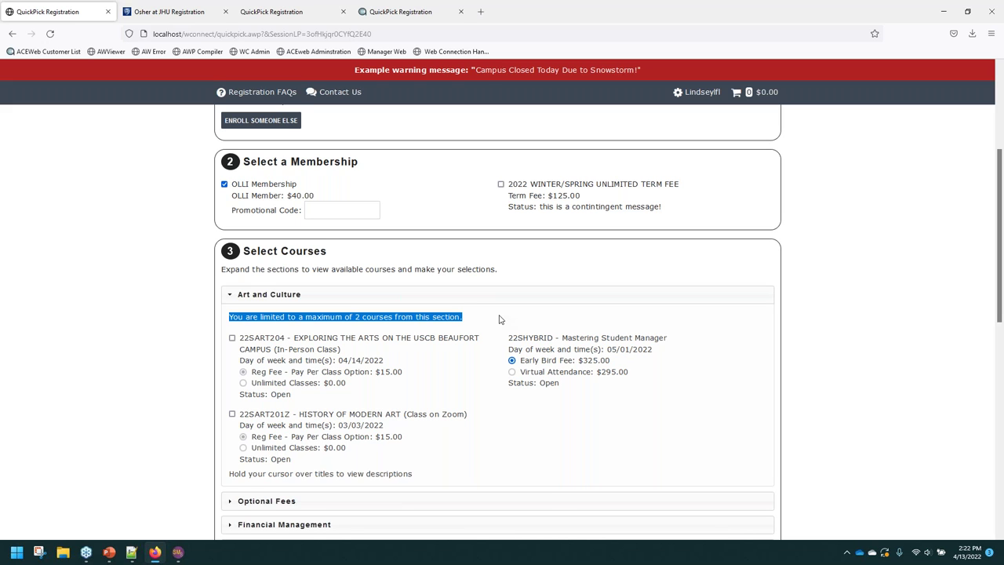
pyautogui.click(132, 552)
# Locate the ART group's courseLimit: 2 line in QuickPickBoxes.txt and compare it with the page.
pyautogui.scroll(-6, 179, 362)
pyautogui.moveTo(67, 297); pyautogui.dragTo(221, 403)
pyautogui.click(154, 310)
pyautogui.doubleClick(146, 309)
pyautogui.click(147, 321)
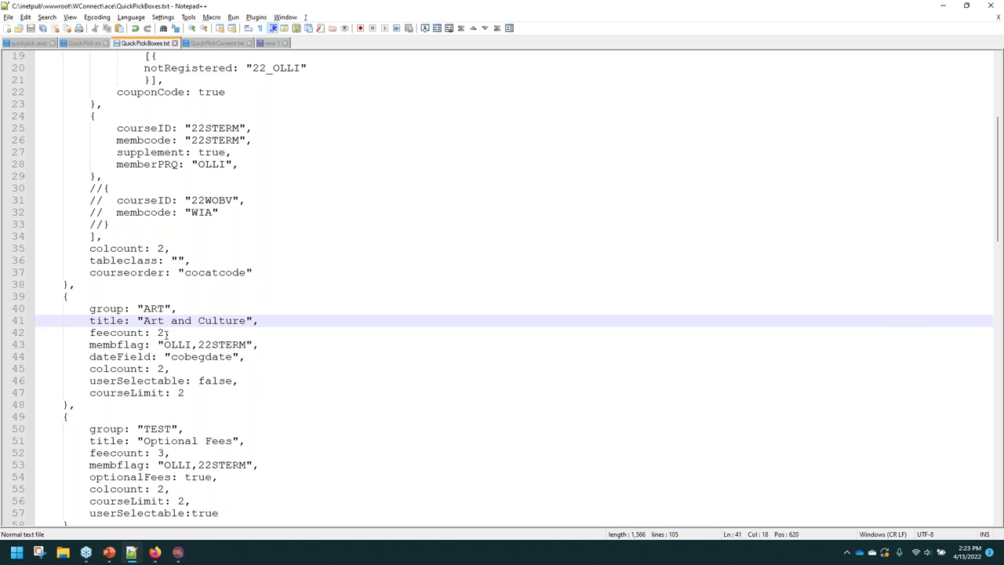
pyautogui.click(95, 356)
pyautogui.click(90, 392)
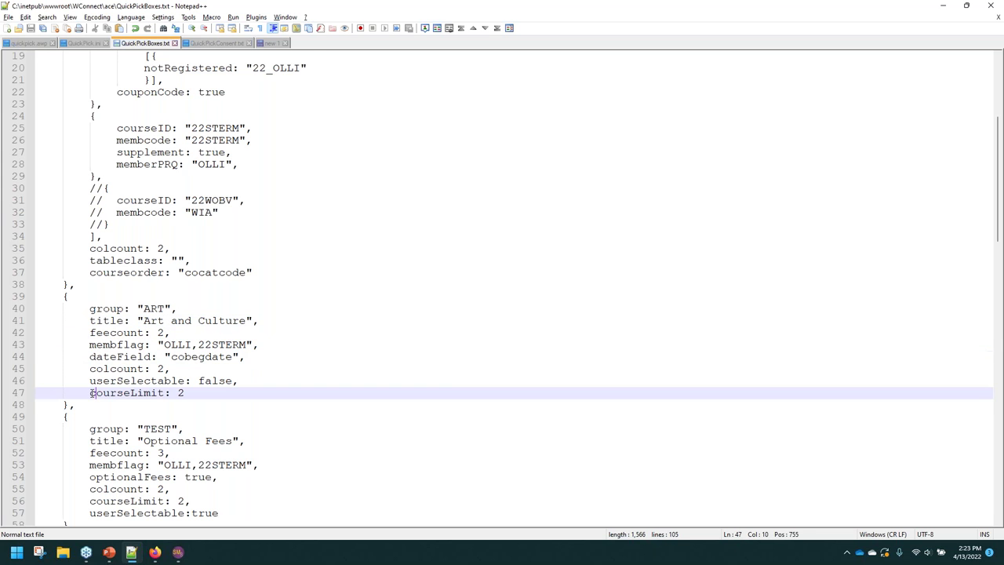
pyautogui.moveTo(89, 393); pyautogui.dragTo(187, 394)
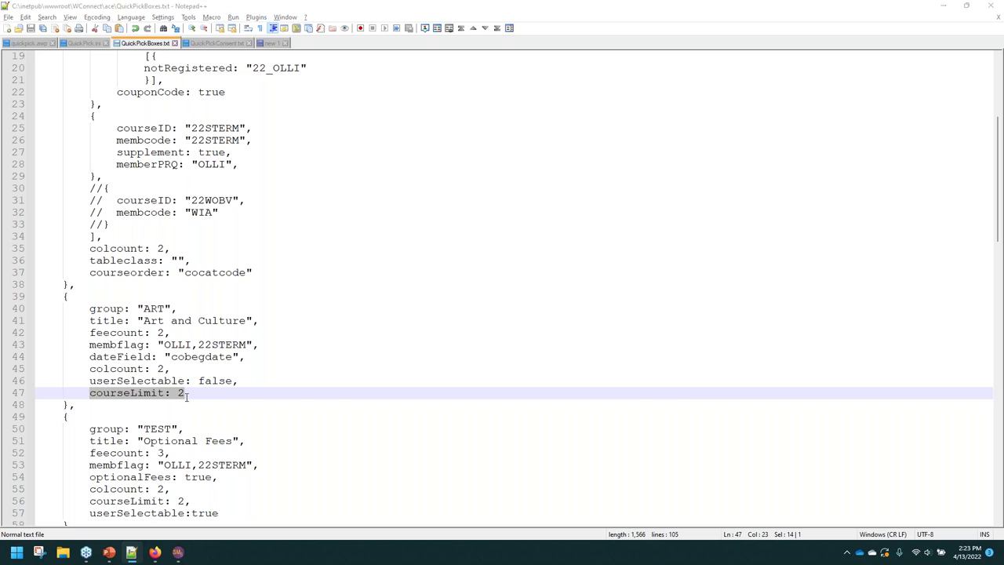
pyautogui.hotkey('alt', 'Tab')
pyautogui.scroll(-2, 449, 337)
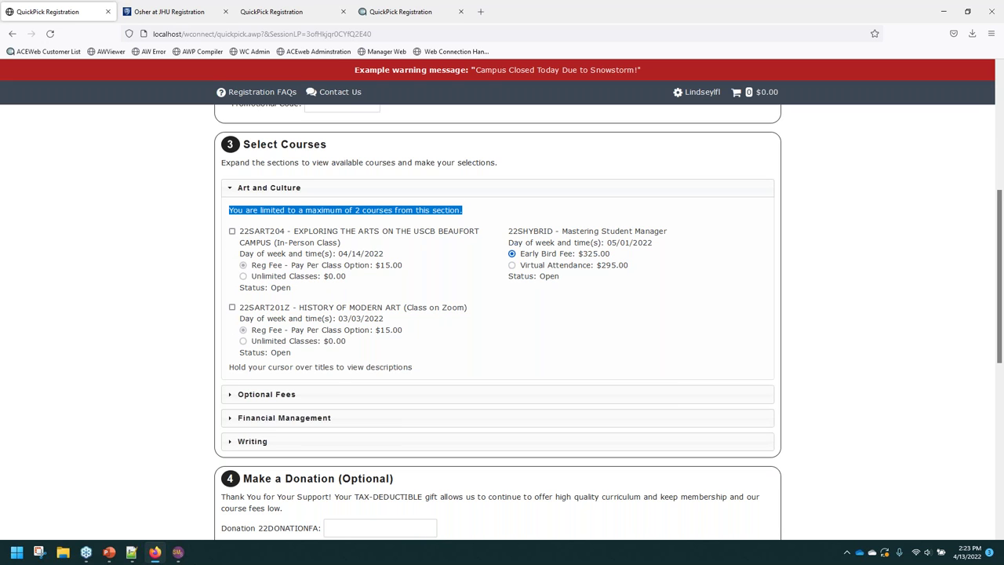
# Change the ART courseLimit from 2 to 1, save the file, and reload the QuickPick page.
pyautogui.click(131, 553)
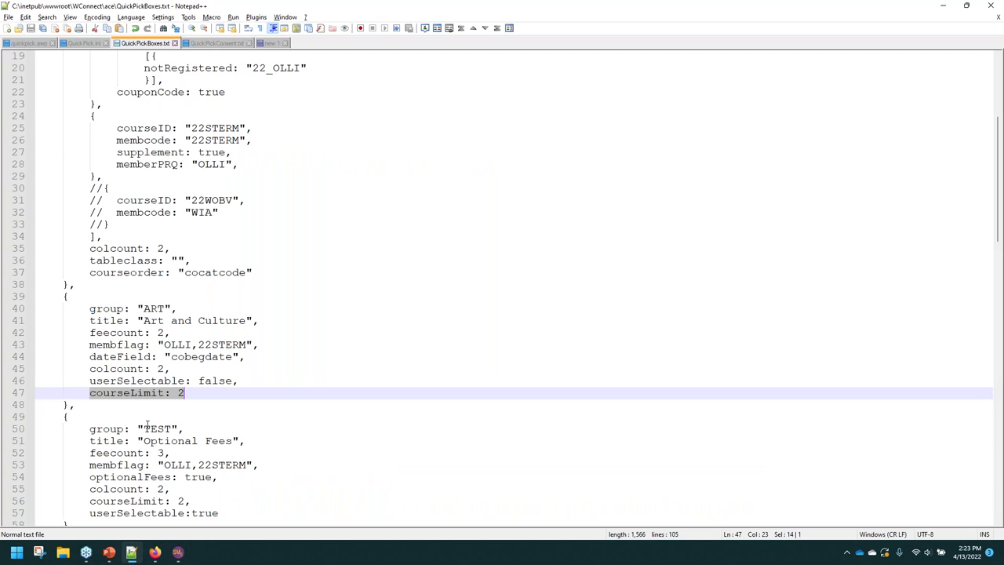
pyautogui.click(184, 394)
pyautogui.press('BackSpace')
pyautogui.write('1')
pyautogui.hotkey('ctrl', 's')
pyautogui.hotkey('alt', 'Tab')
pyautogui.press('F5')
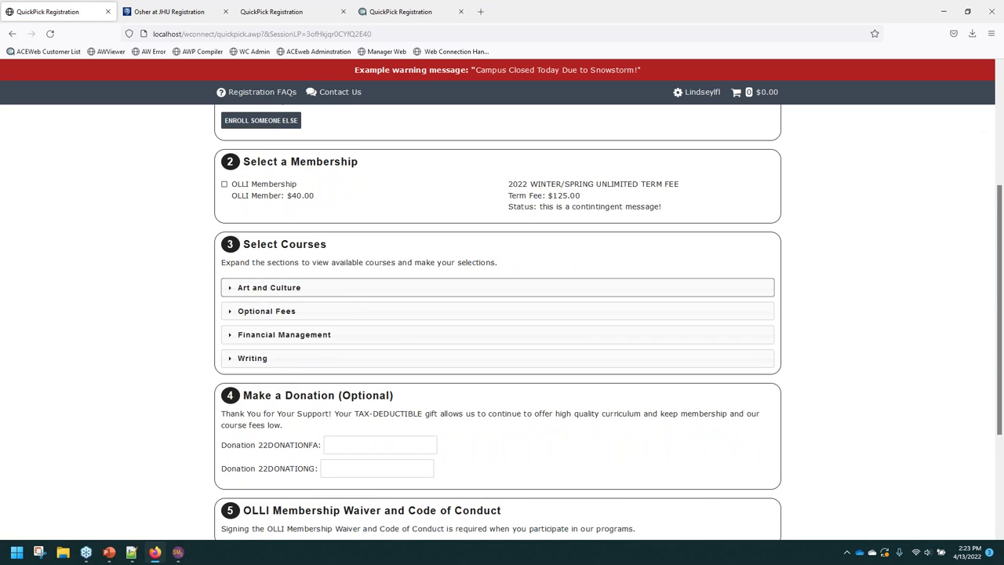
# With OLLI Membership chosen, confirm 22SART201Z is rejected after 22SART204, then untick 22SART204.
pyautogui.click(259, 287)
pyautogui.click(224, 183)
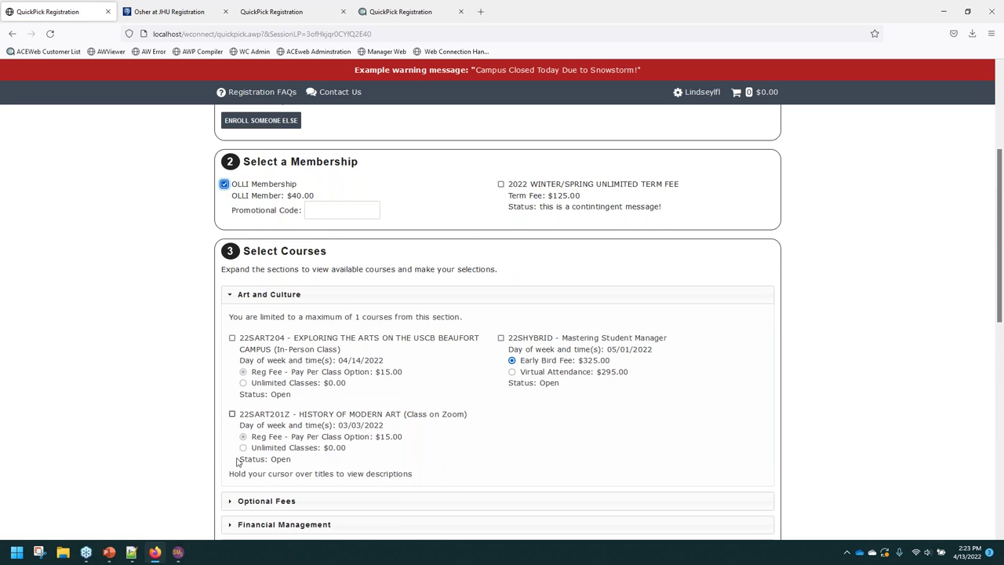
pyautogui.click(232, 338)
pyautogui.click(232, 413)
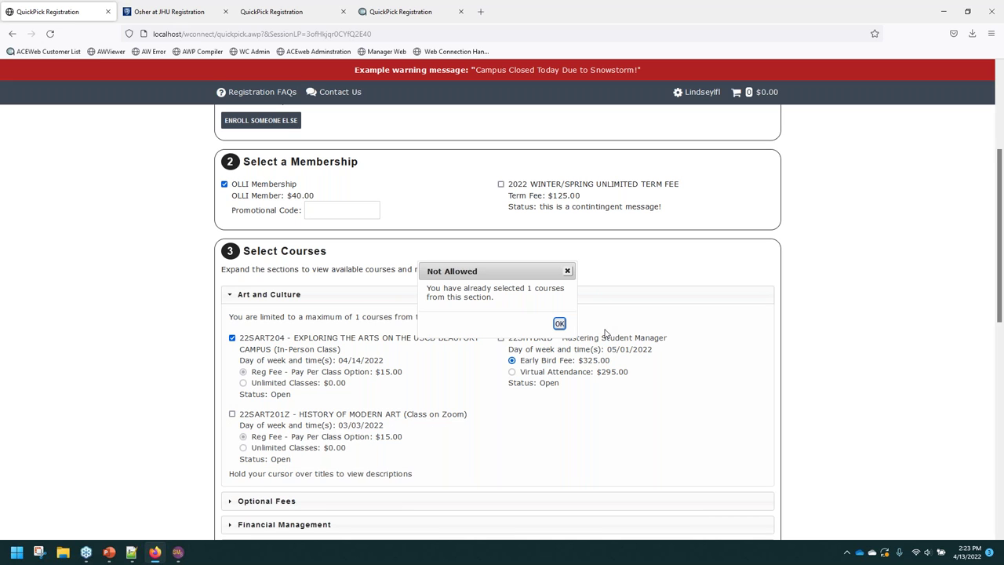
pyautogui.moveTo(605, 337)
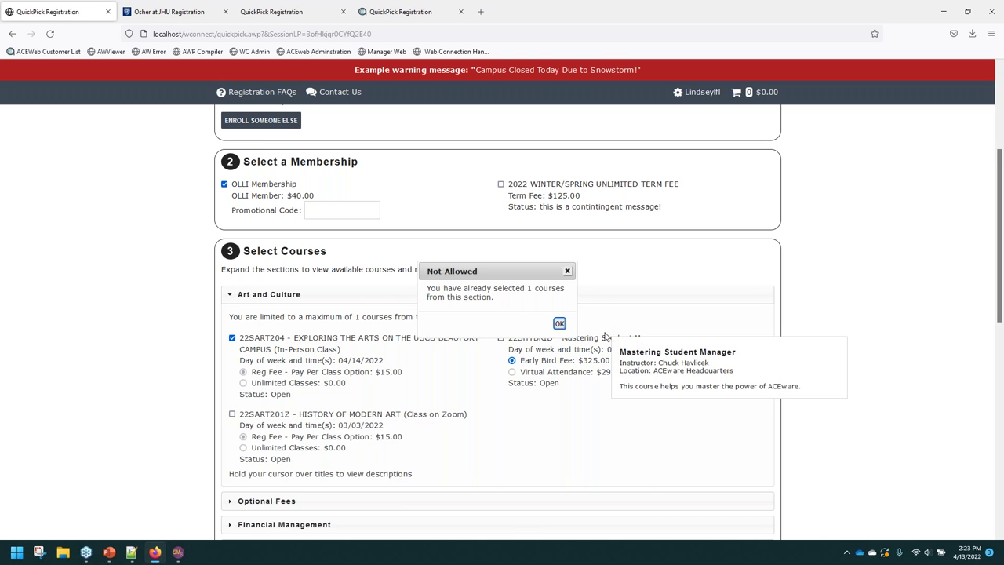
pyautogui.click(559, 323)
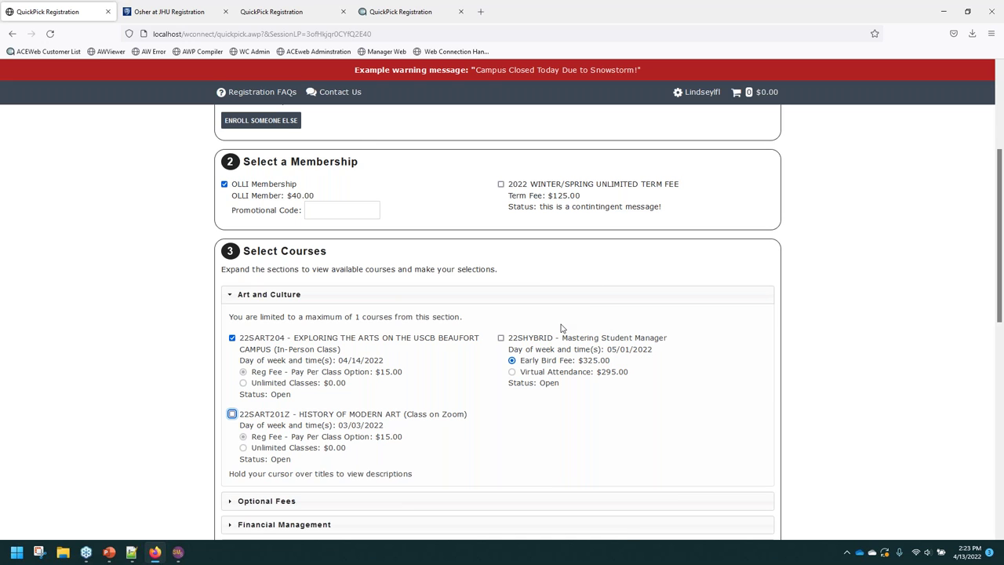
pyautogui.click(183, 414)
pyautogui.click(232, 337)
# Expand the Optional Fees and Financial Management sections, then go back to QuickPickBoxes.txt.
pyautogui.scroll(-3, 232, 429)
pyautogui.click(243, 398)
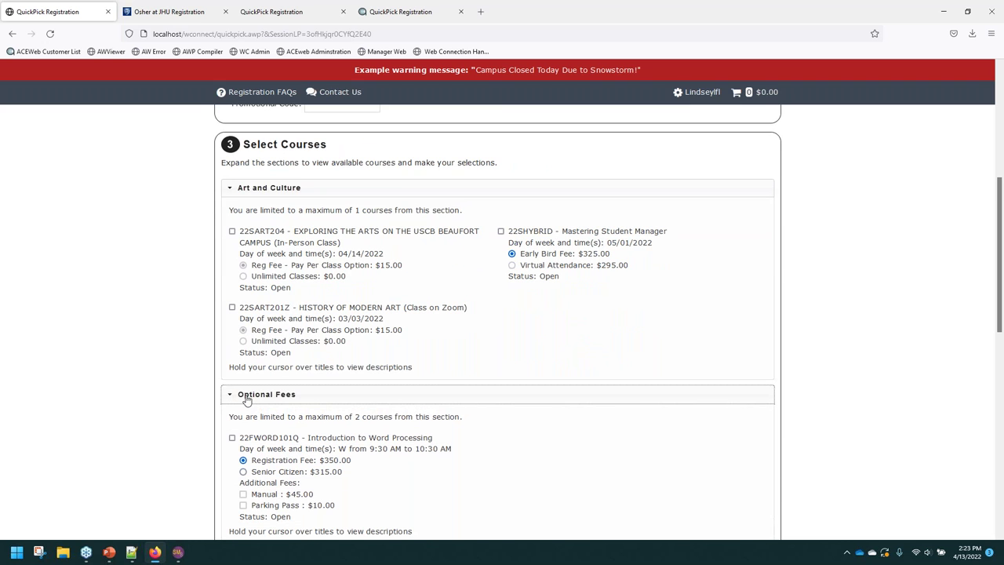
pyautogui.scroll(-3, 245, 401)
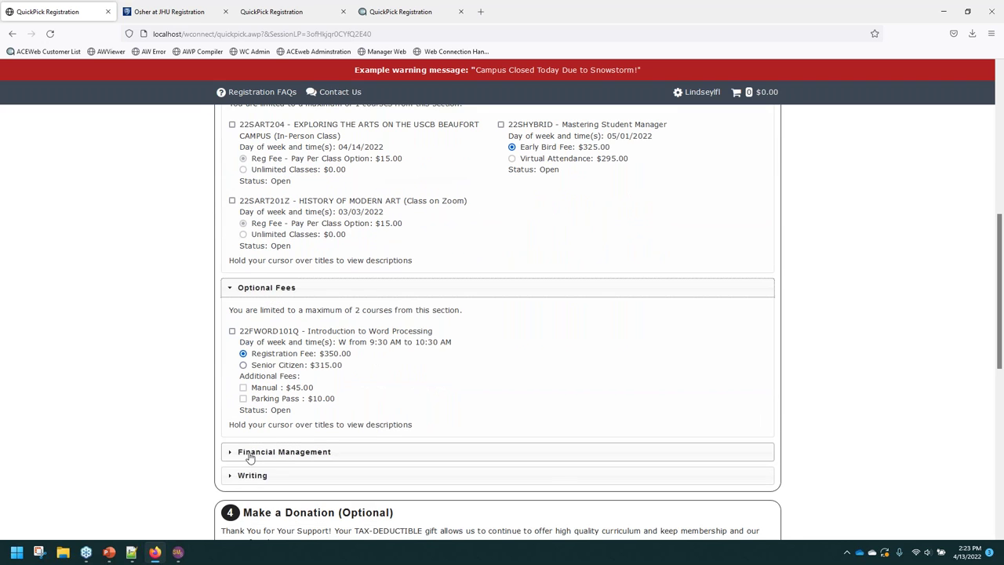
pyautogui.click(242, 453)
pyautogui.scroll(-6, 105, 400)
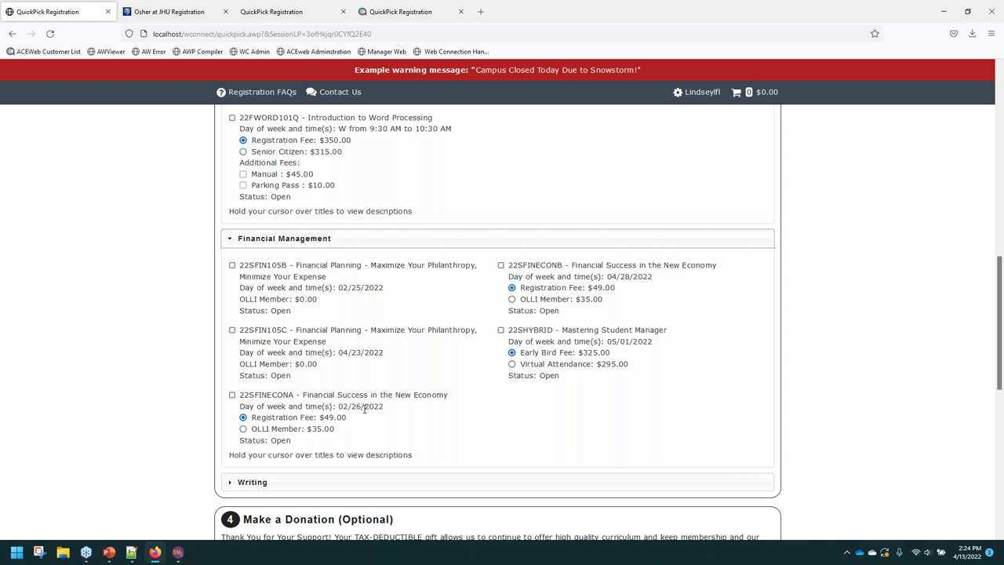
pyautogui.scroll(5, 416, 238)
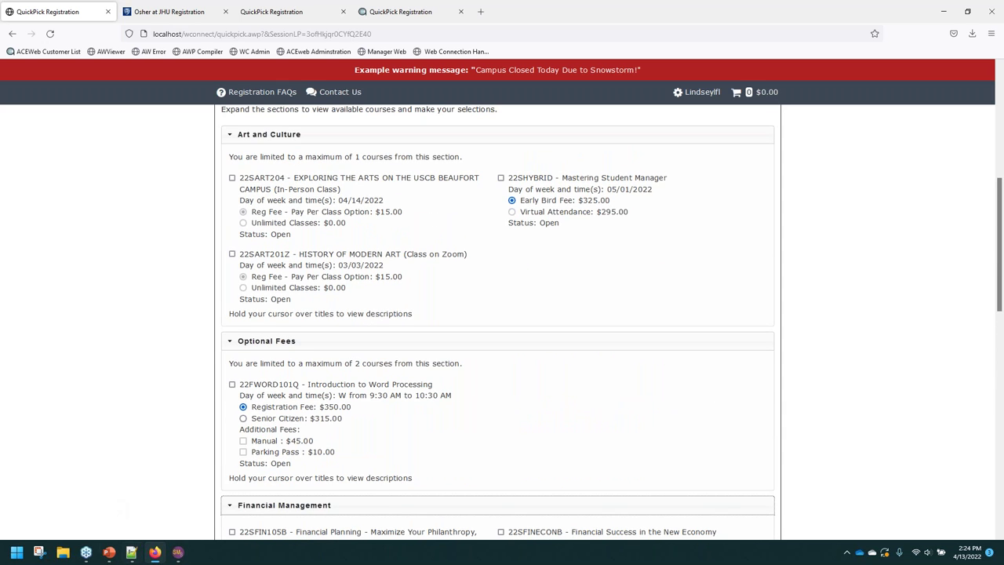
pyautogui.click(131, 552)
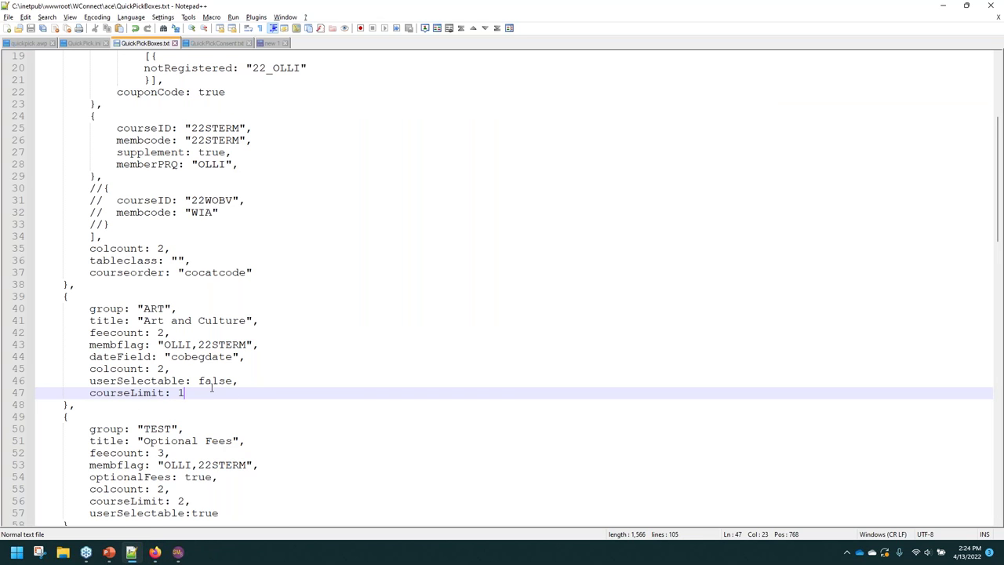
pyautogui.scroll(-1, 252, 395)
pyautogui.click(75, 357)
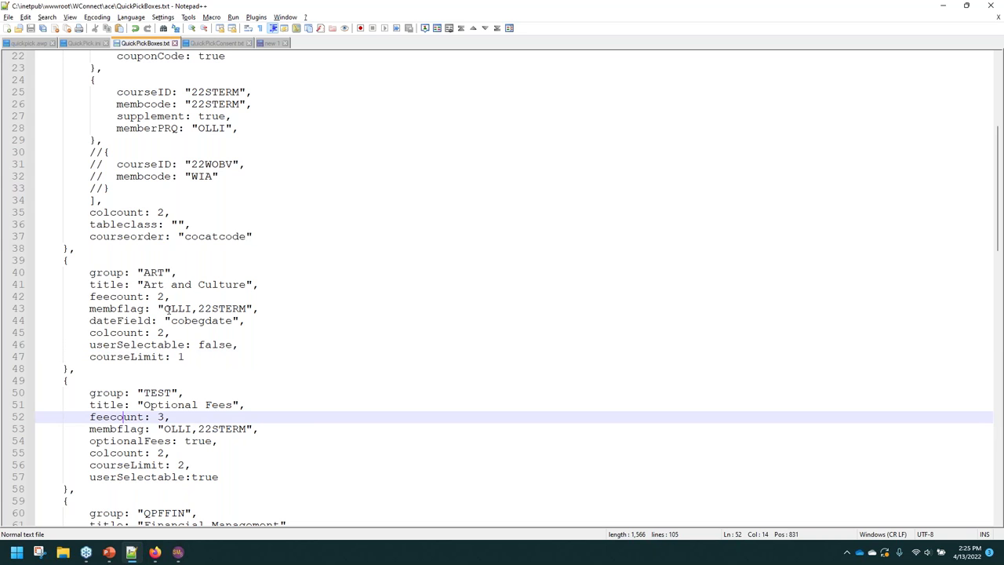
pyautogui.moveTo(163, 309); pyautogui.dragTo(250, 309)
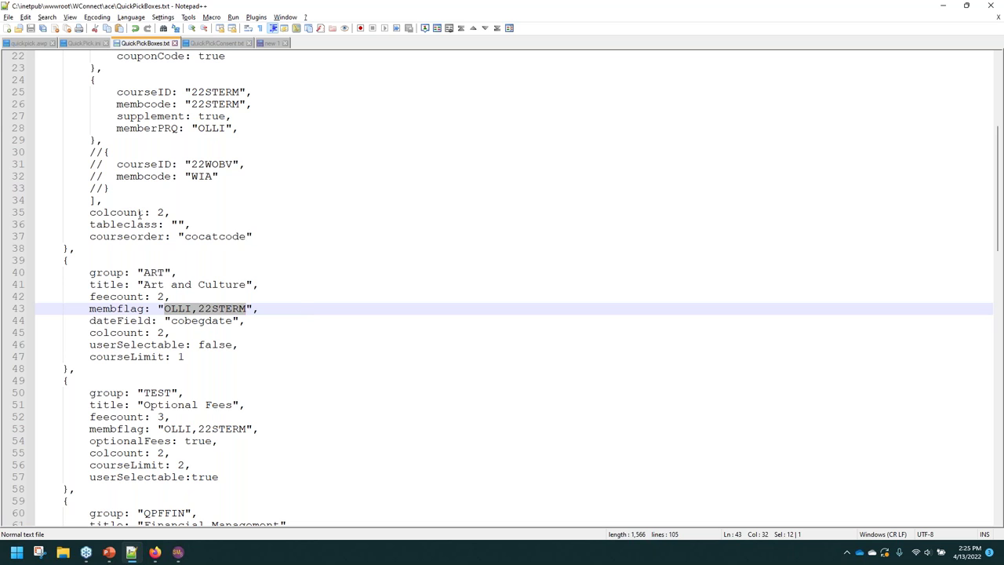
pyautogui.moveTo(89, 274); pyautogui.dragTo(264, 306)
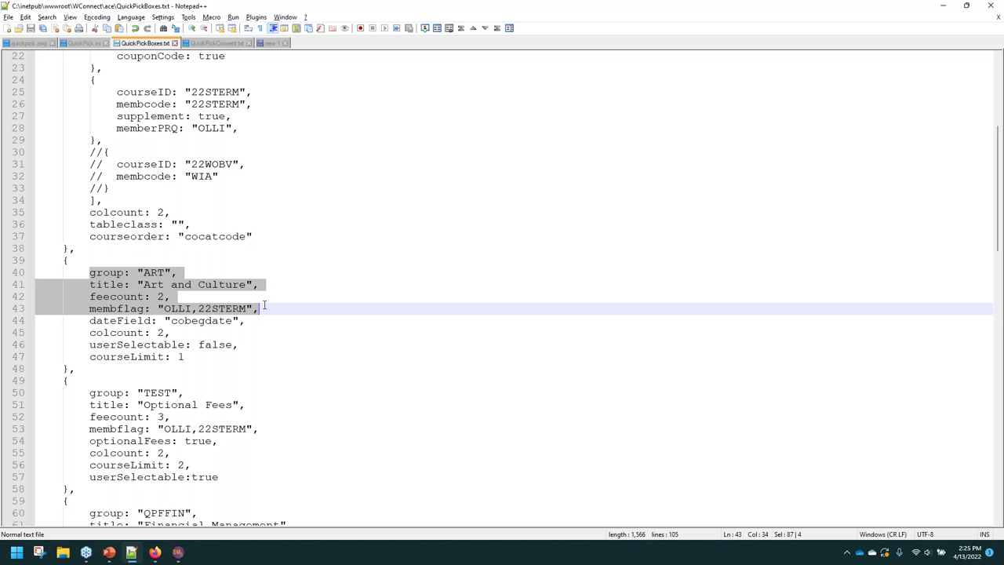
pyautogui.click(191, 309)
pyautogui.moveTo(165, 310); pyautogui.dragTo(191, 306)
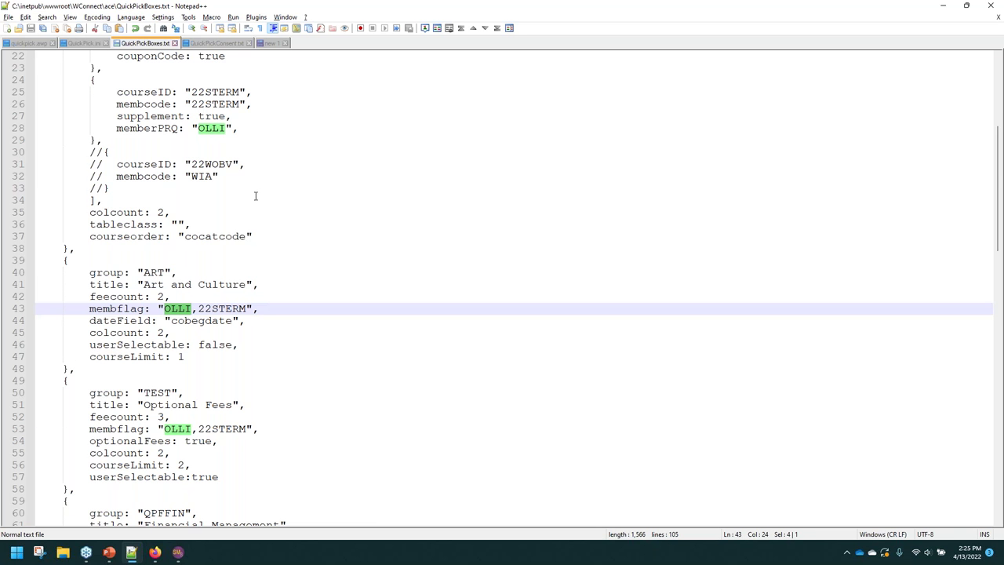
pyautogui.scroll(7, 256, 196)
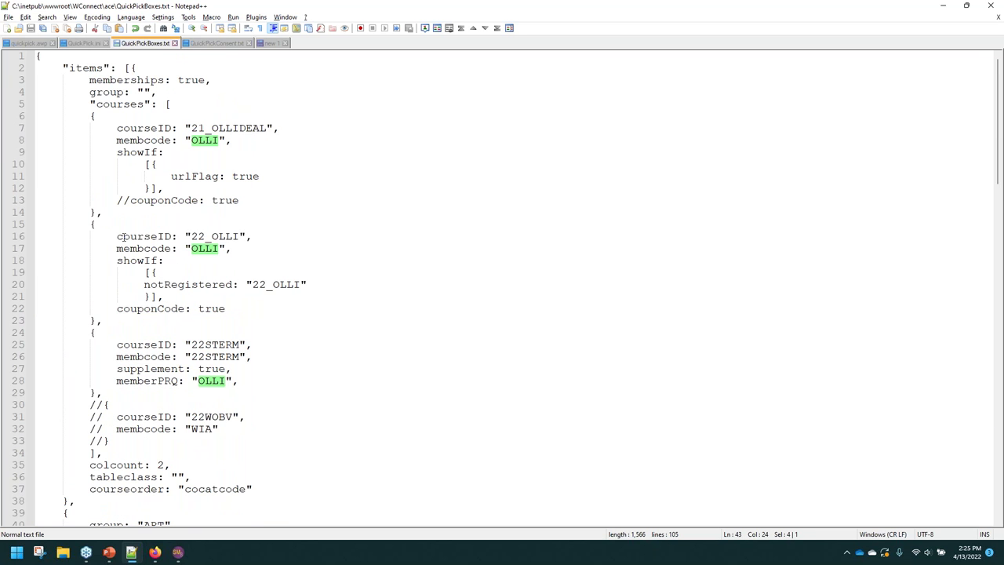
pyautogui.scroll(-2, 122, 236)
pyautogui.scroll(-5, 222, 254)
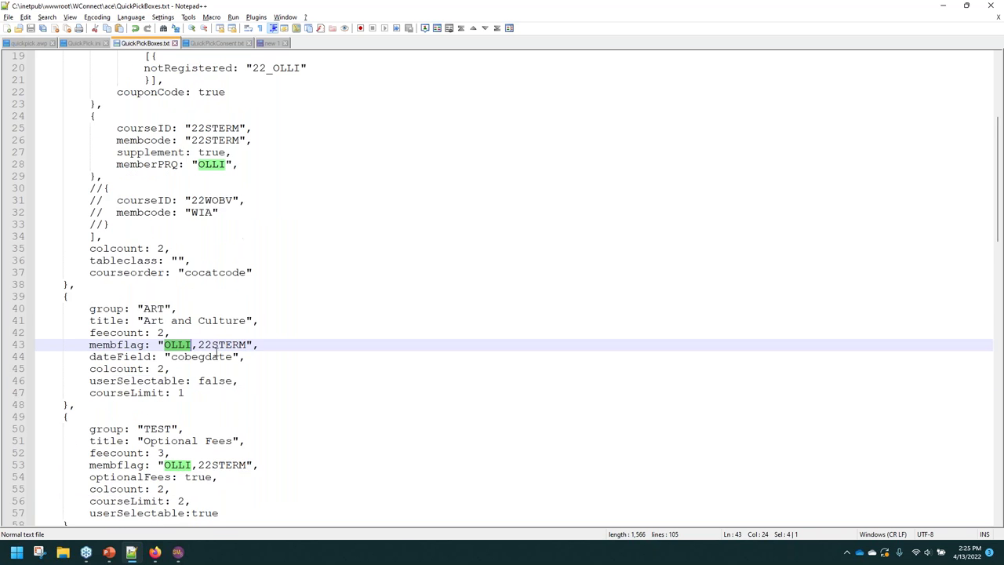
pyautogui.click(200, 309)
pyautogui.moveTo(198, 308); pyautogui.dragTo(247, 308)
pyautogui.scroll(1, 259, 192)
pyautogui.scroll(-5, 246, 170)
pyautogui.scroll(-2, 238, 263)
pyautogui.scroll(1, 237, 263)
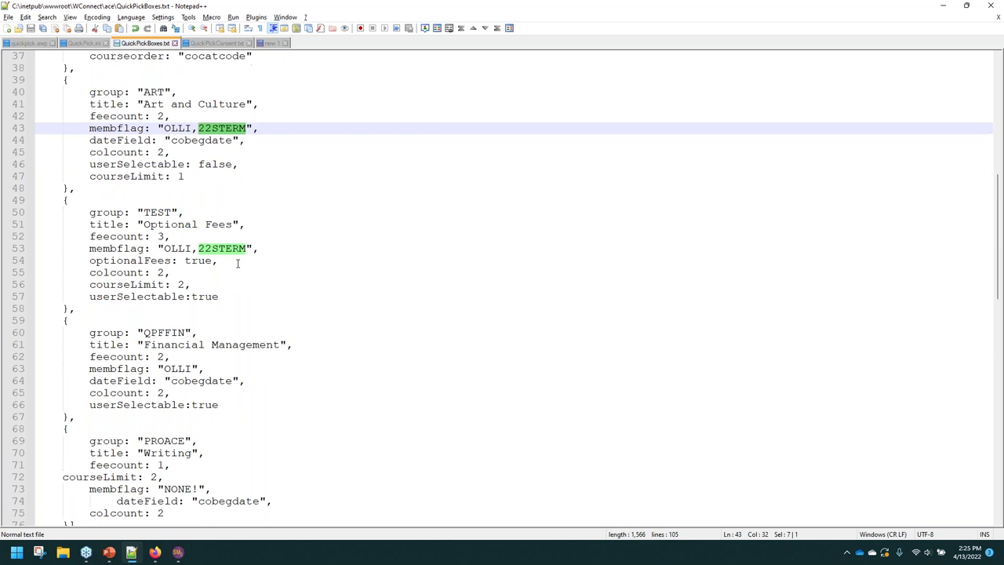
pyautogui.scroll(-2, 102, 461)
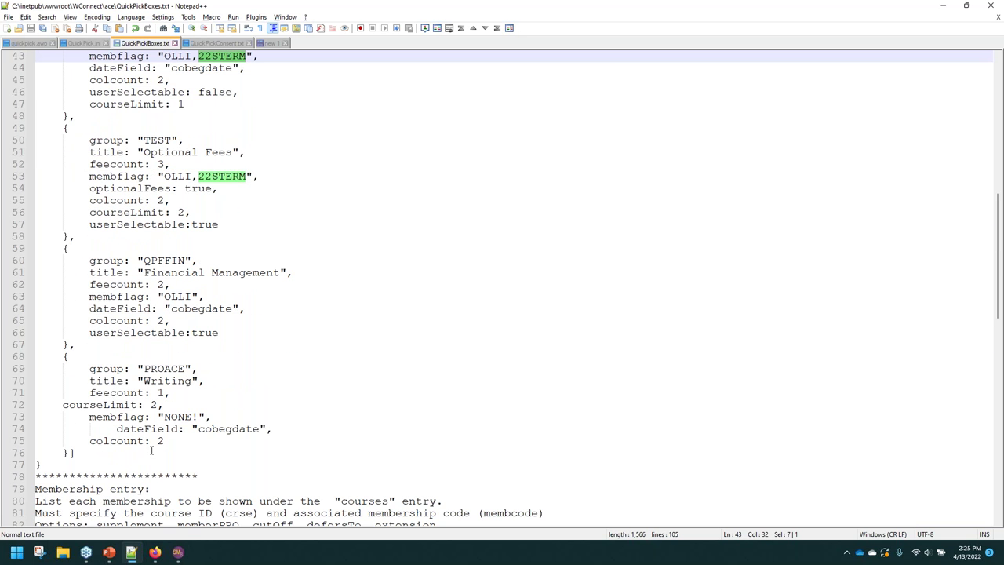
# Review the expanded Writing section's 2-course limit on the local page, then return to QuickPickBoxes.txt.
pyautogui.click(155, 552)
pyautogui.scroll(-15, 204, 431)
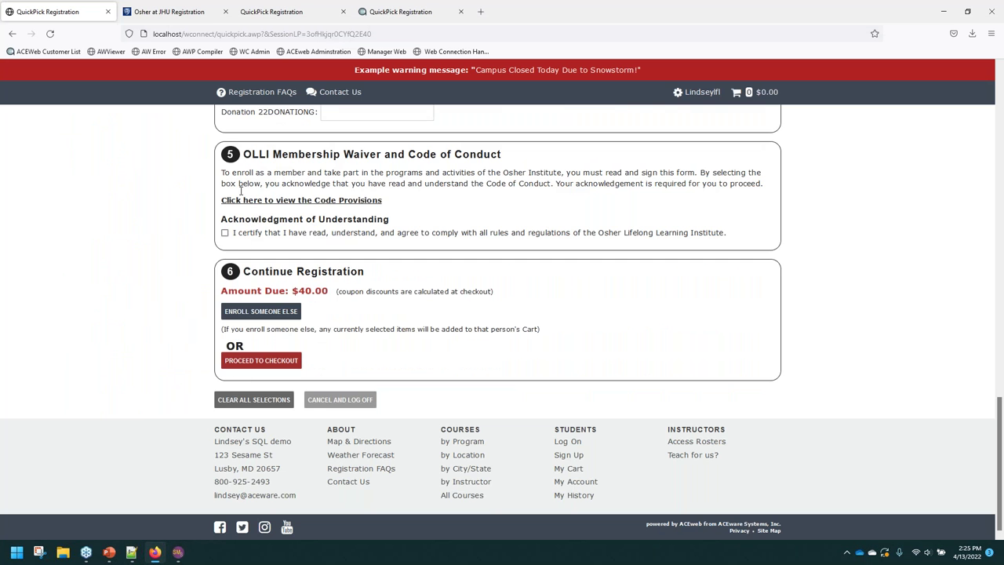
pyautogui.scroll(4, 240, 189)
pyautogui.click(236, 270)
pyautogui.scroll(-3, 421, 382)
pyautogui.scroll(4, 361, 316)
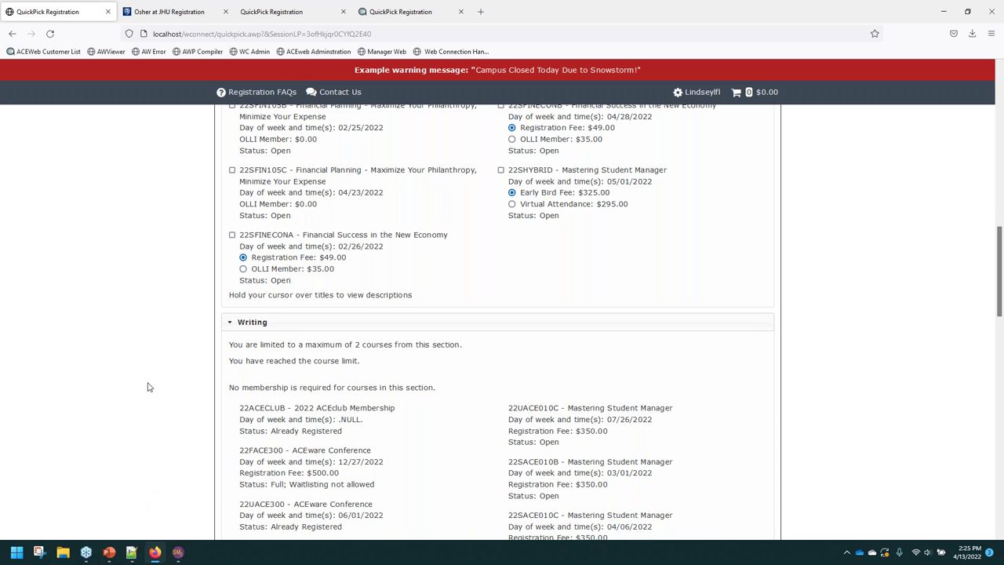
pyautogui.scroll(1, 150, 390)
pyautogui.scroll(4, 157, 389)
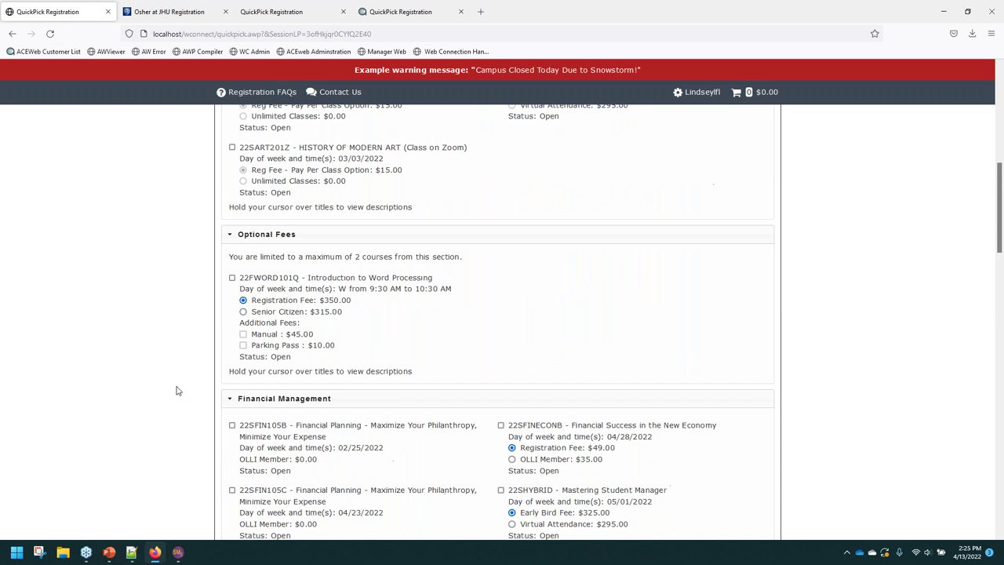
pyautogui.click(132, 554)
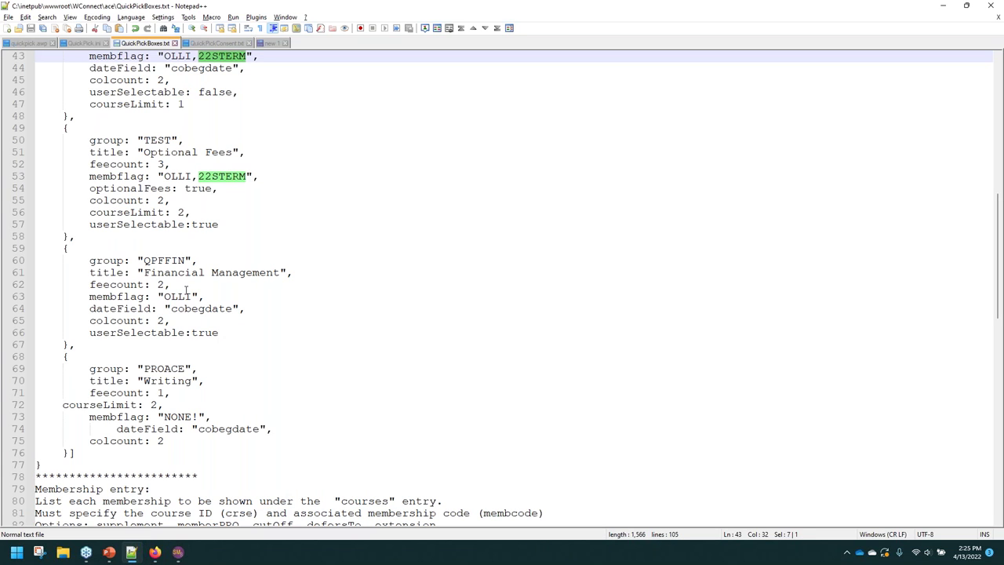
# Change line 63's membership flag from OLLI to NONE!, save, and reload the QuickPick page.
pyautogui.moveTo(190, 293); pyautogui.dragTo(165, 297)
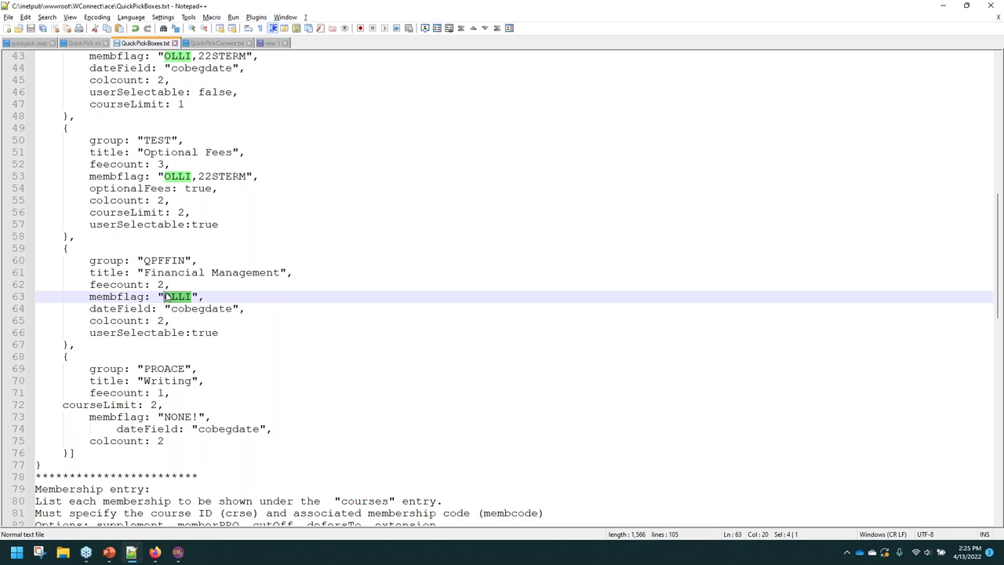
pyautogui.write('NONE')
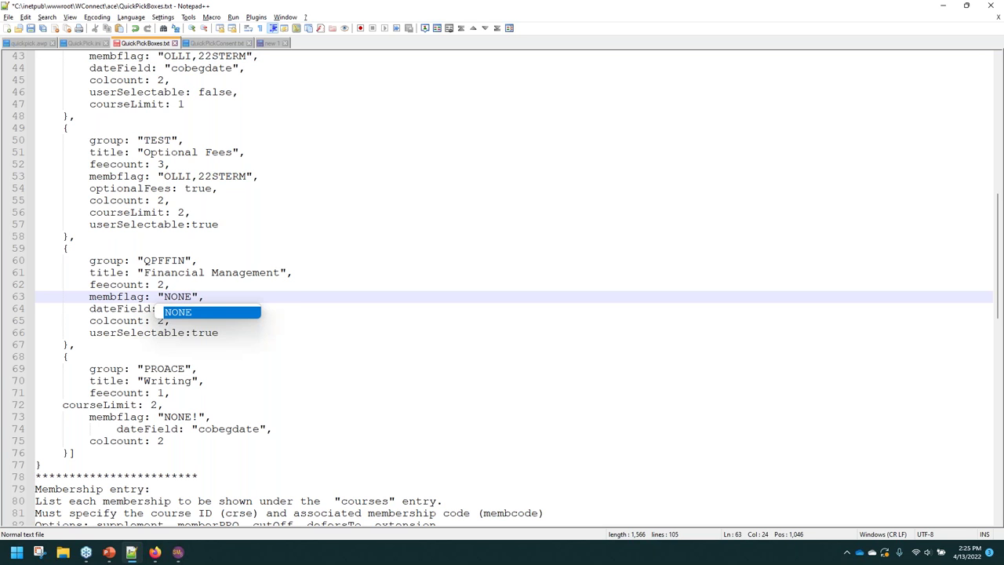
pyautogui.write('!')
pyautogui.hotkey('ctrl', 's')
pyautogui.hotkey('alt', 'Tab')
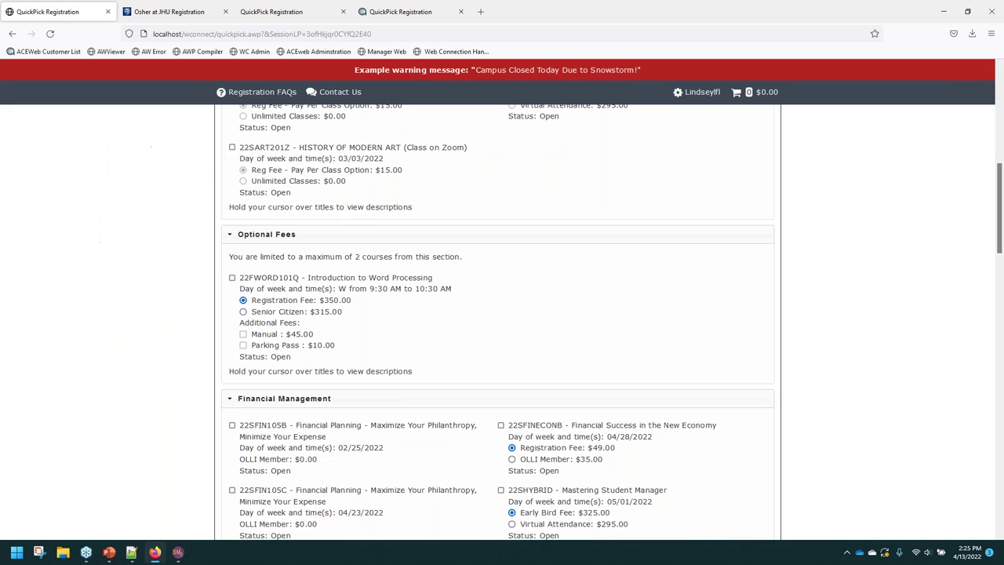
pyautogui.press('F5')
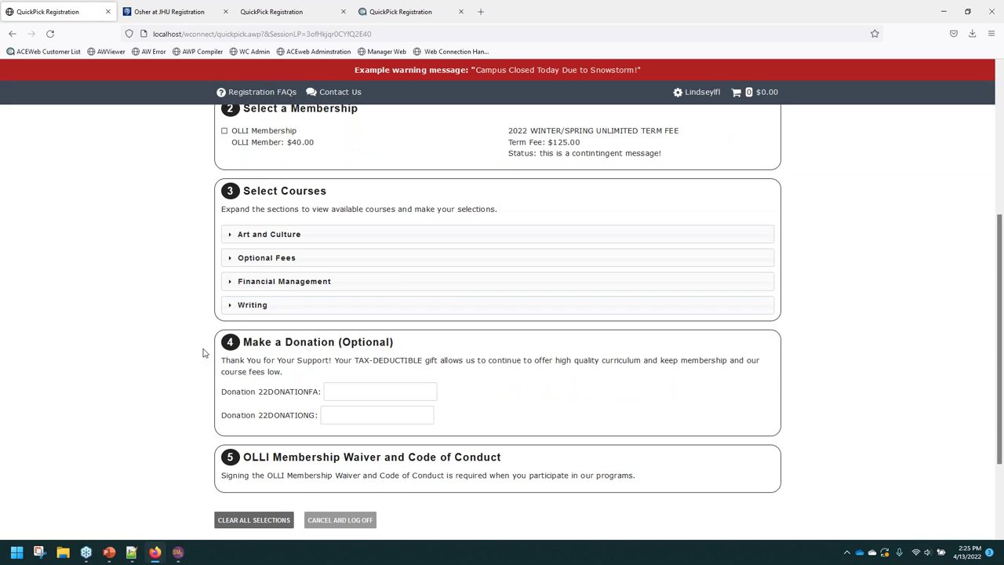
# Review Financial Management's five courses, including 22SHYBRID at $295.00, and collapse Writing.
pyautogui.click(253, 304)
pyautogui.click(251, 281)
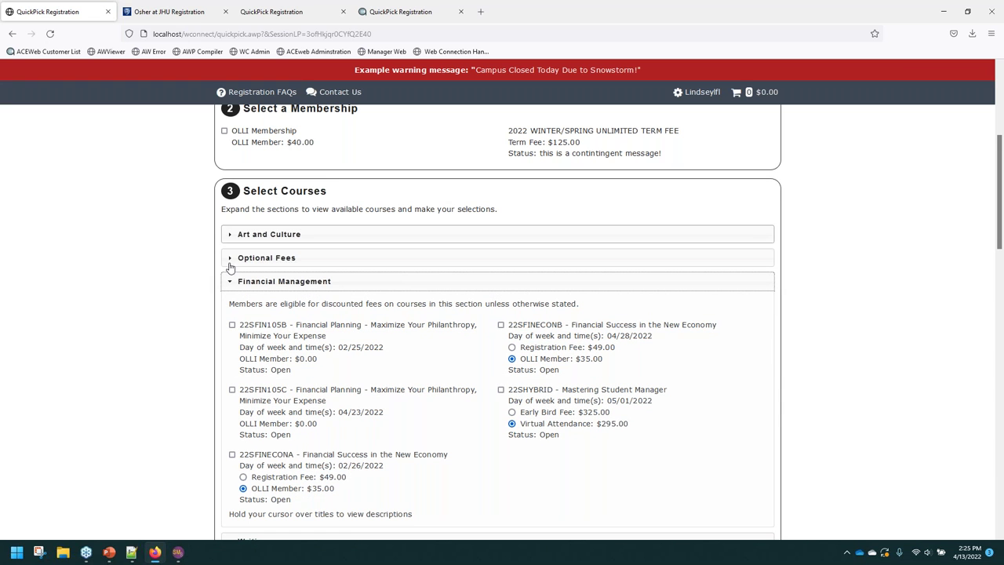
pyautogui.scroll(2, 198, 245)
pyautogui.moveTo(214, 297); pyautogui.dragTo(85, 332)
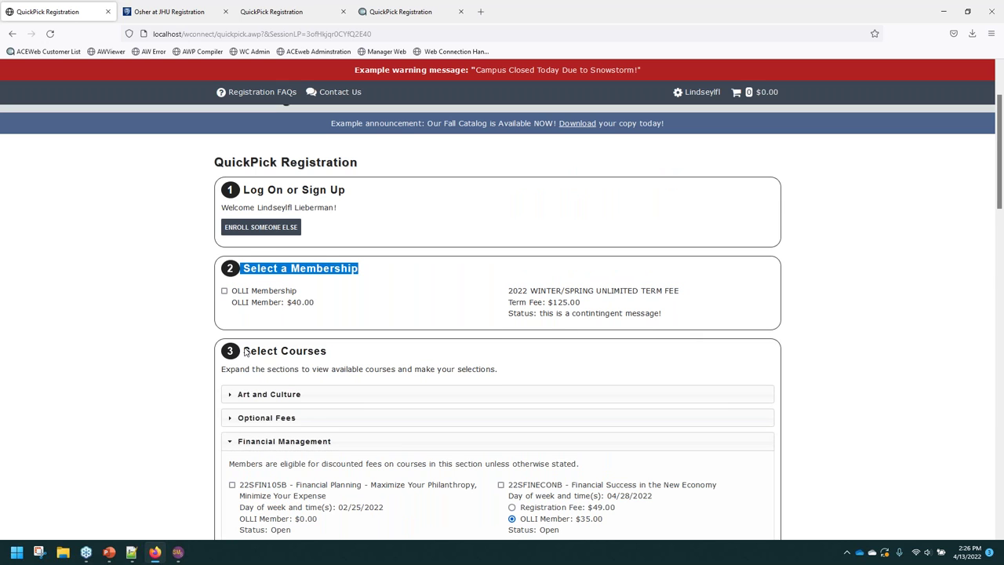
pyautogui.scroll(-2, 98, 324)
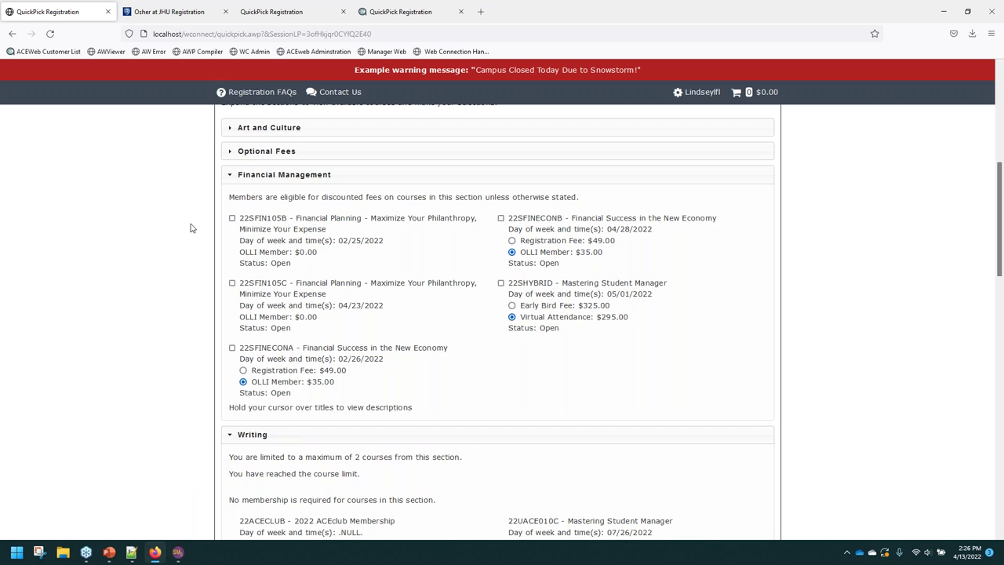
pyautogui.scroll(-1, 206, 257)
pyautogui.click(236, 382)
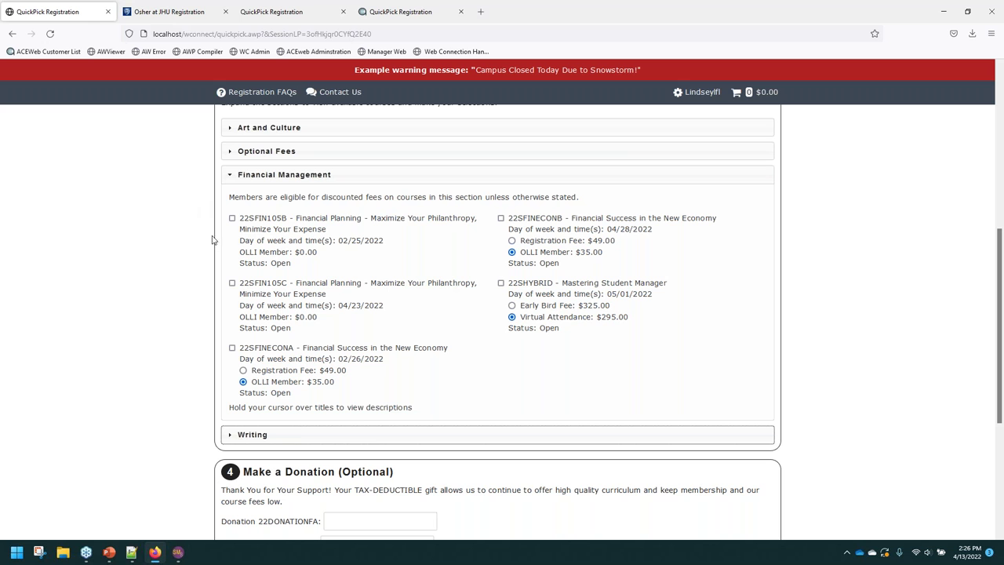
pyautogui.moveTo(218, 220); pyautogui.dragTo(370, 307)
pyautogui.click(93, 316)
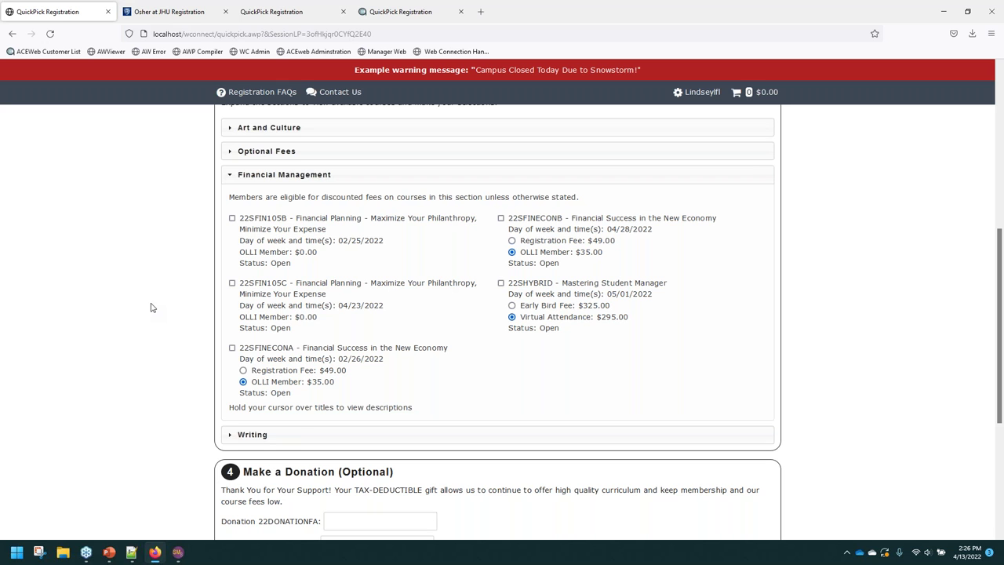
# Check Financial Management's userSelectable:true line, minimize Notepad++, and expand Art and Culture in Firefox.
pyautogui.click(133, 547)
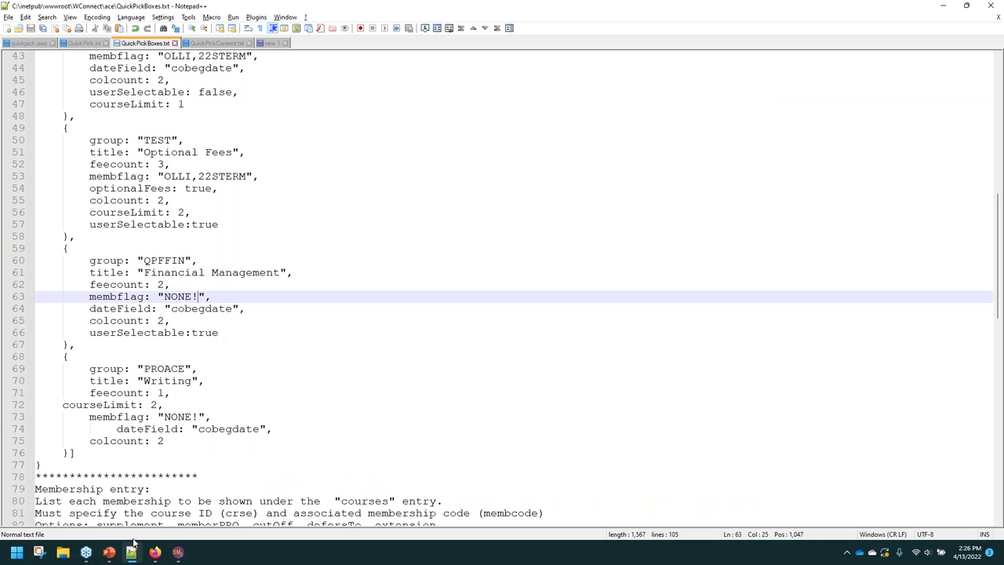
pyautogui.moveTo(91, 333); pyautogui.dragTo(221, 333)
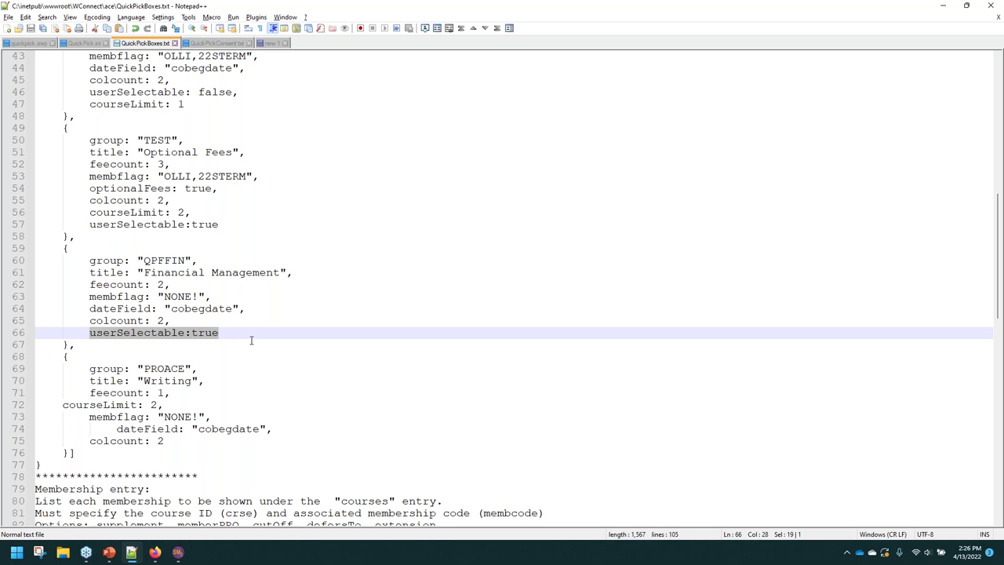
pyautogui.click(944, 6)
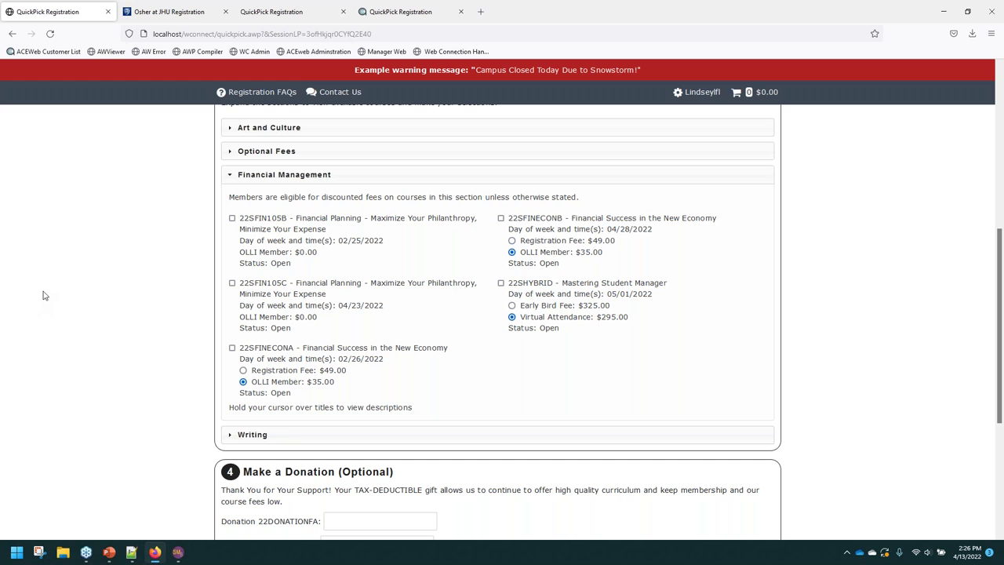
pyautogui.scroll(5, 231, 250)
pyautogui.click(235, 446)
pyautogui.scroll(-2, 203, 428)
pyautogui.scroll(-1, 203, 425)
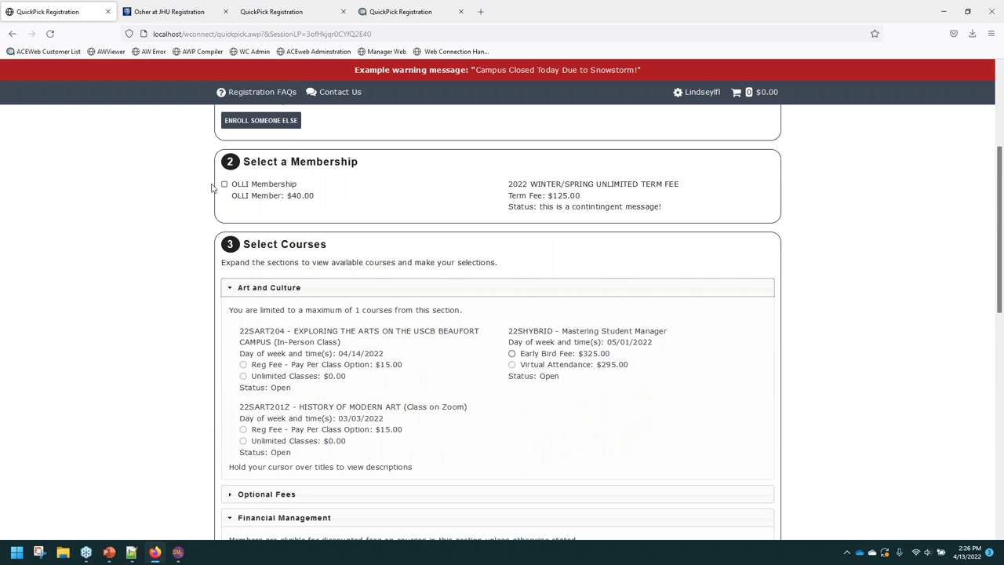
# Tick OLLI Membership and 22FWORD101Q under Optional Fees, which auto-adds the $45.00 Manual fee.
pyautogui.click(224, 184)
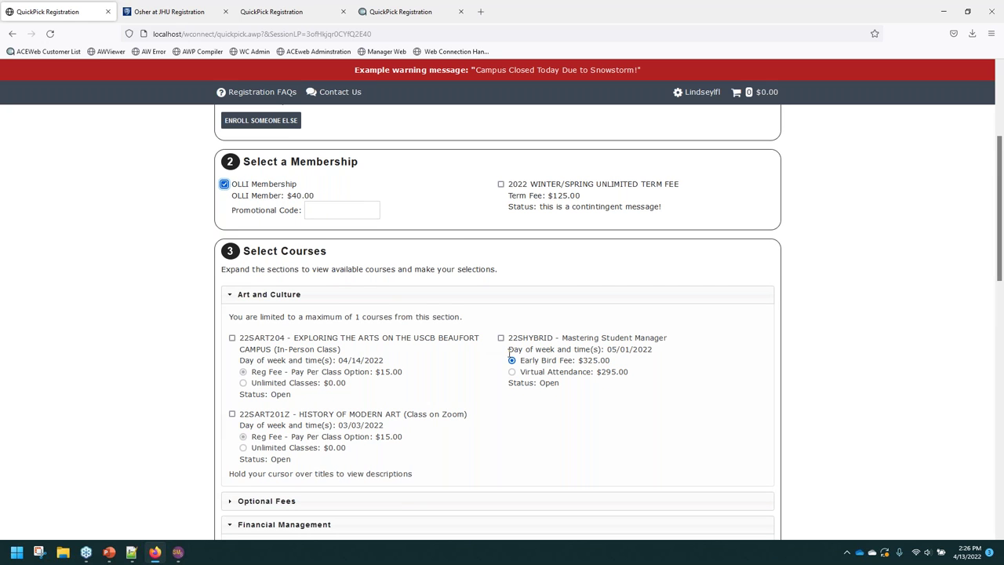
pyautogui.scroll(-2, 518, 345)
pyautogui.click(235, 397)
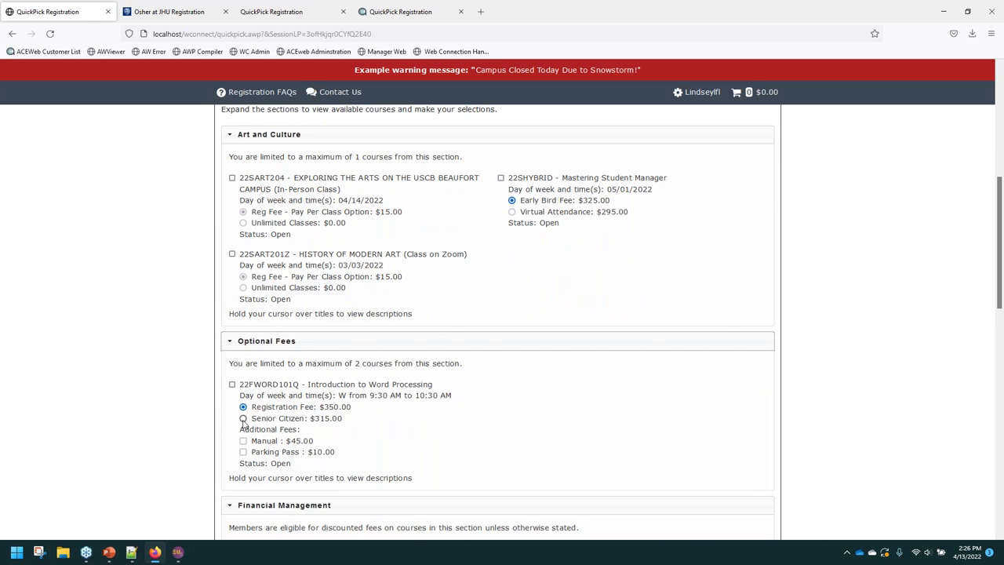
pyautogui.moveTo(350, 422); pyautogui.dragTo(249, 407)
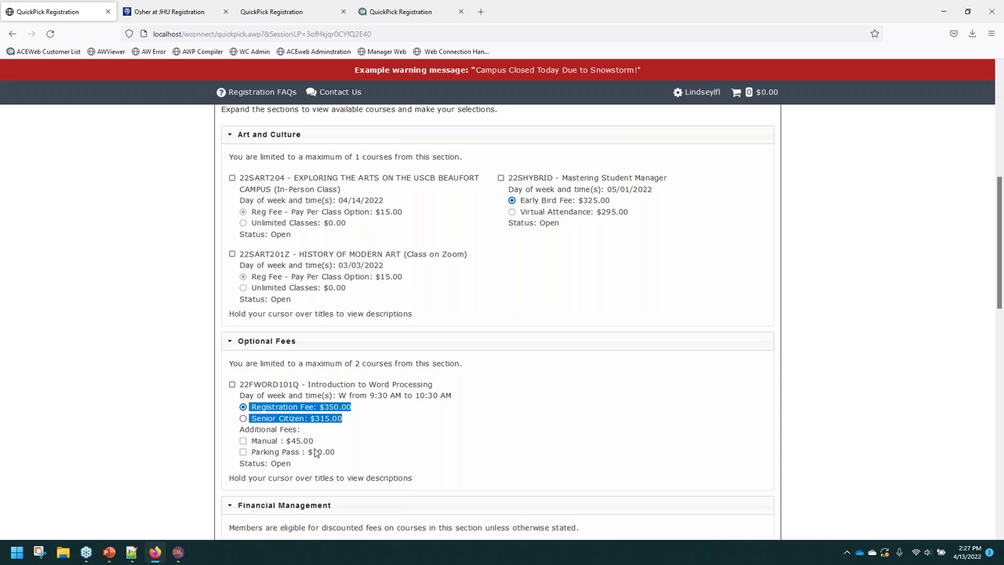
pyautogui.click(244, 459)
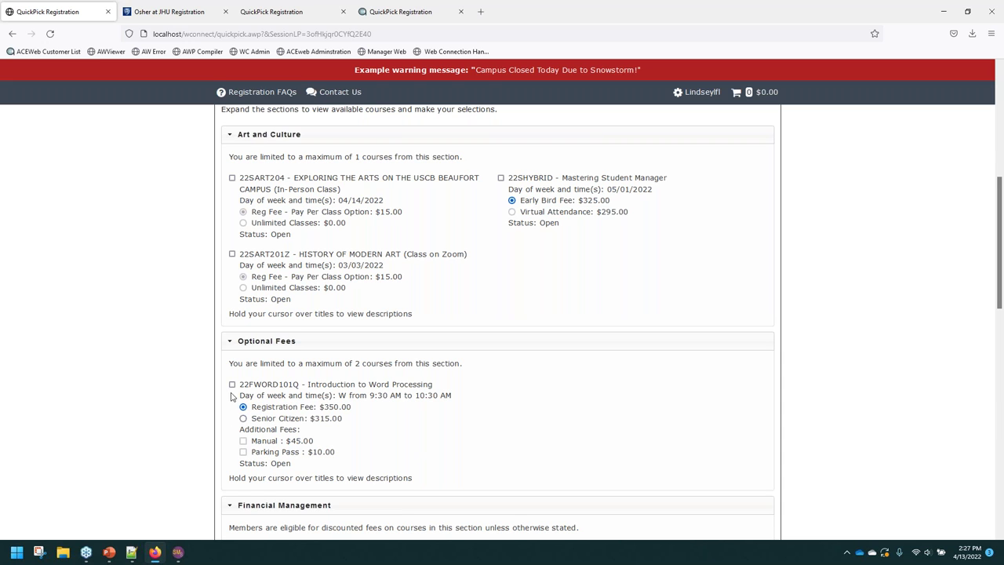
pyautogui.click(232, 384)
pyautogui.click(232, 385)
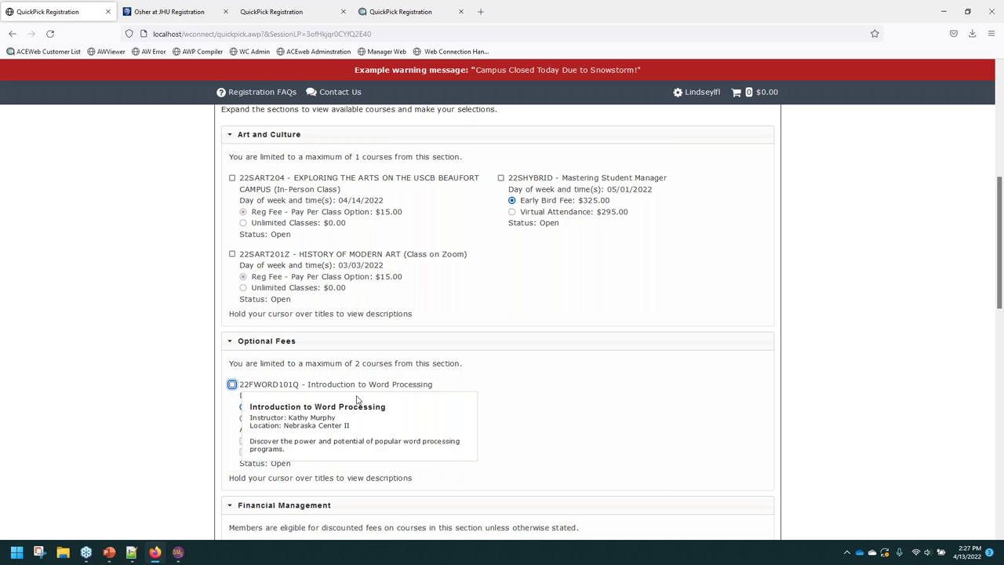
pyautogui.moveTo(313, 442); pyautogui.dragTo(251, 444)
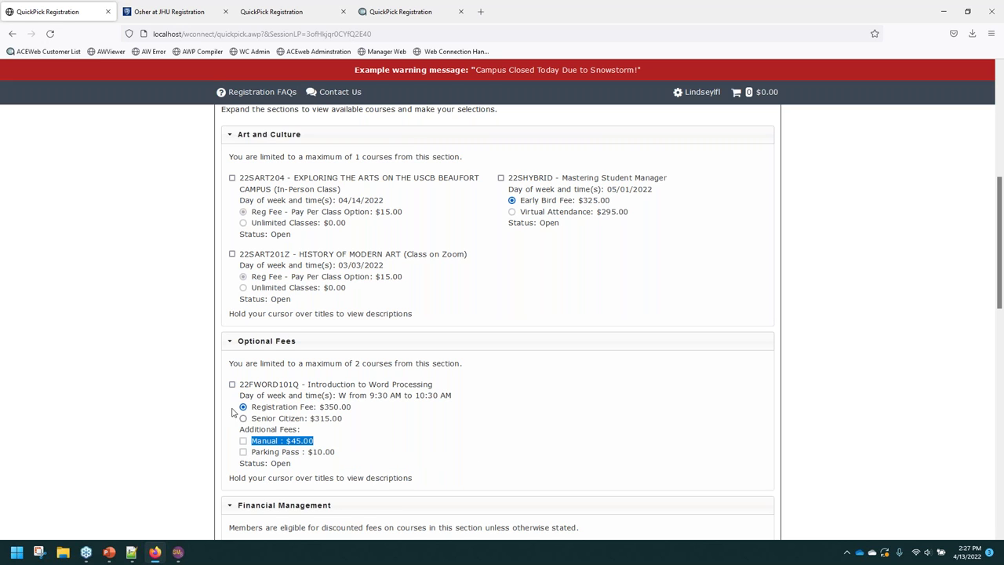
pyautogui.click(207, 407)
pyautogui.click(232, 384)
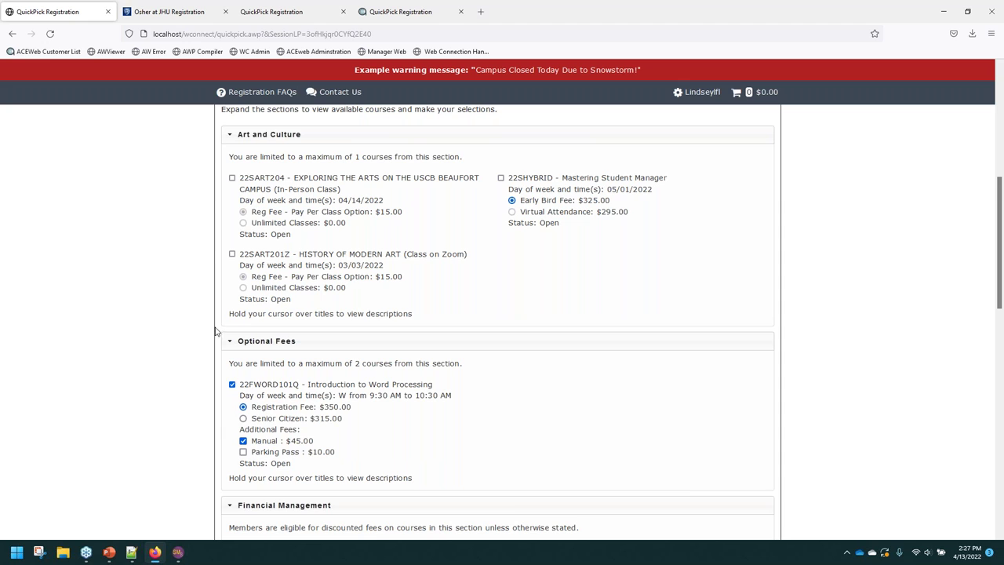
pyautogui.scroll(3, 216, 328)
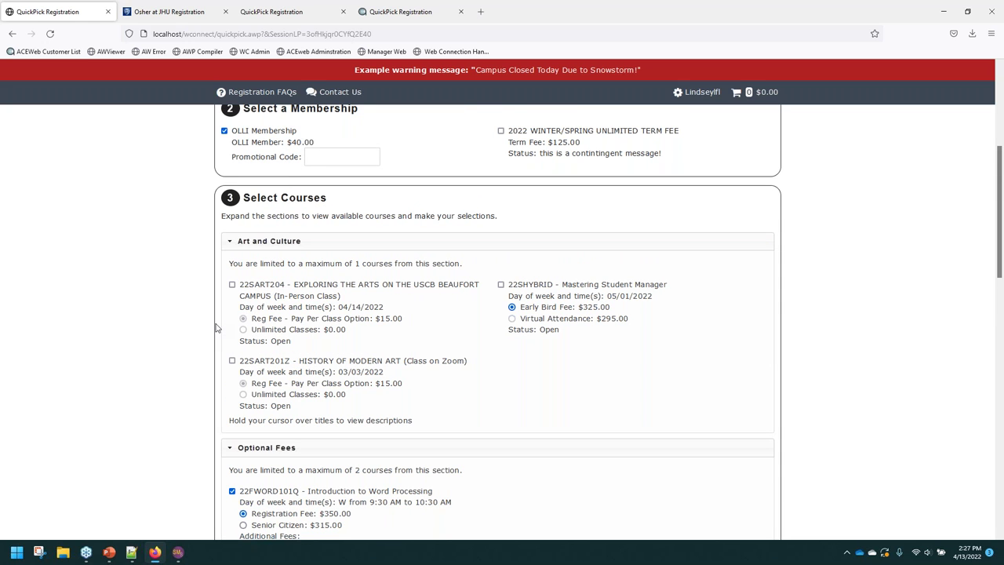
# Donate 50 to 22DONATIONFA and 18 to 22DONATIONG, bringing the amount due to $503.00.
pyautogui.moveTo(693, 92); pyautogui.dragTo(216, 92)
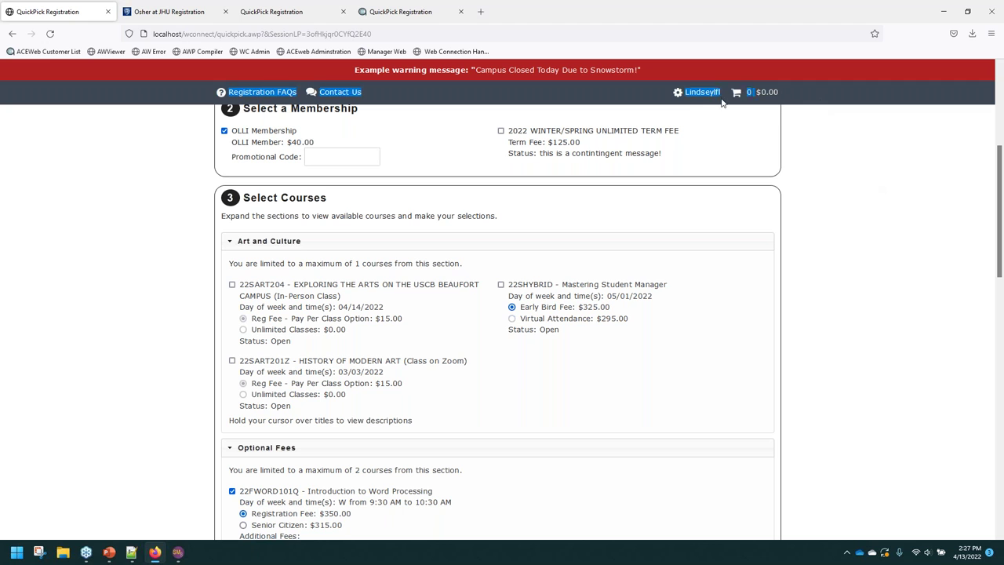
pyautogui.click(907, 220)
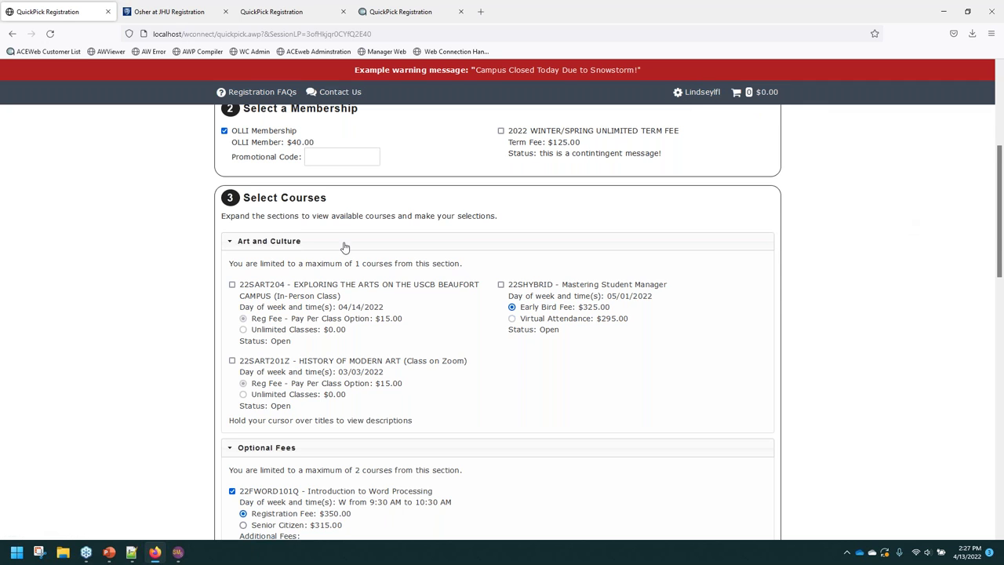
pyautogui.scroll(2, 267, 202)
pyautogui.scroll(1, 265, 202)
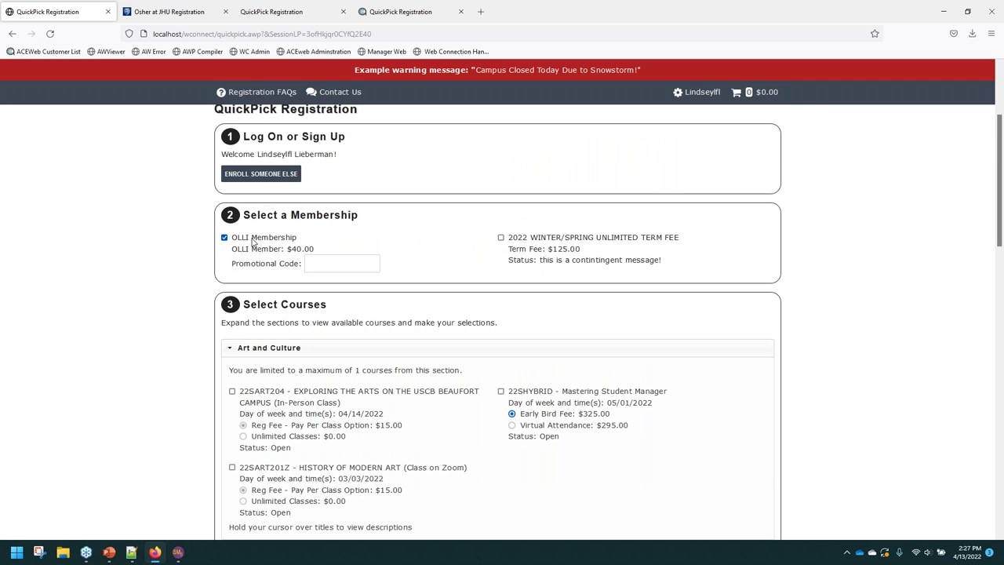
pyautogui.scroll(-3, 265, 287)
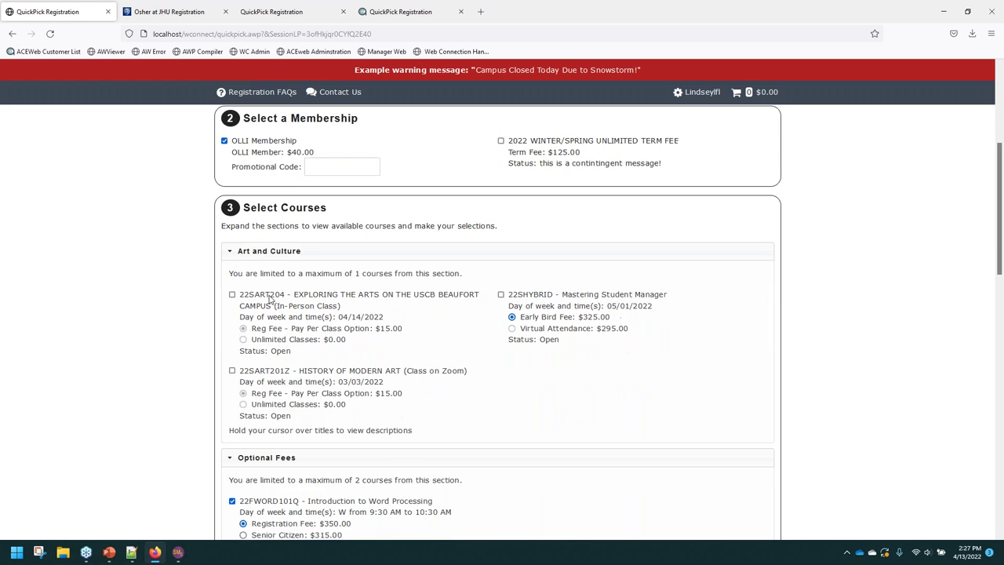
pyautogui.scroll(-6, 249, 308)
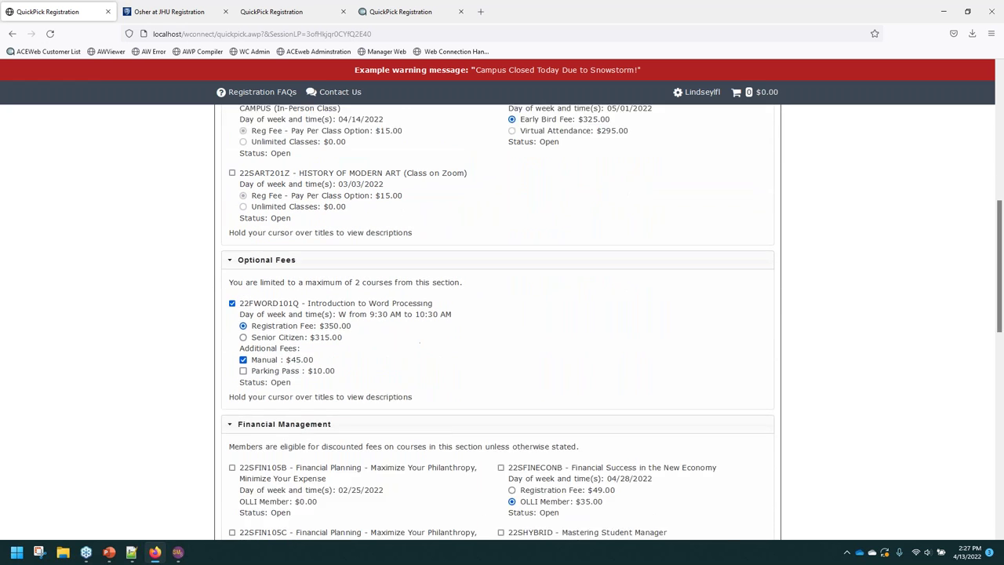
pyautogui.scroll(-6, 252, 308)
pyautogui.scroll(2, 255, 337)
pyautogui.scroll(-3, 257, 369)
pyautogui.scroll(1, 256, 369)
pyautogui.scroll(-4, 345, 352)
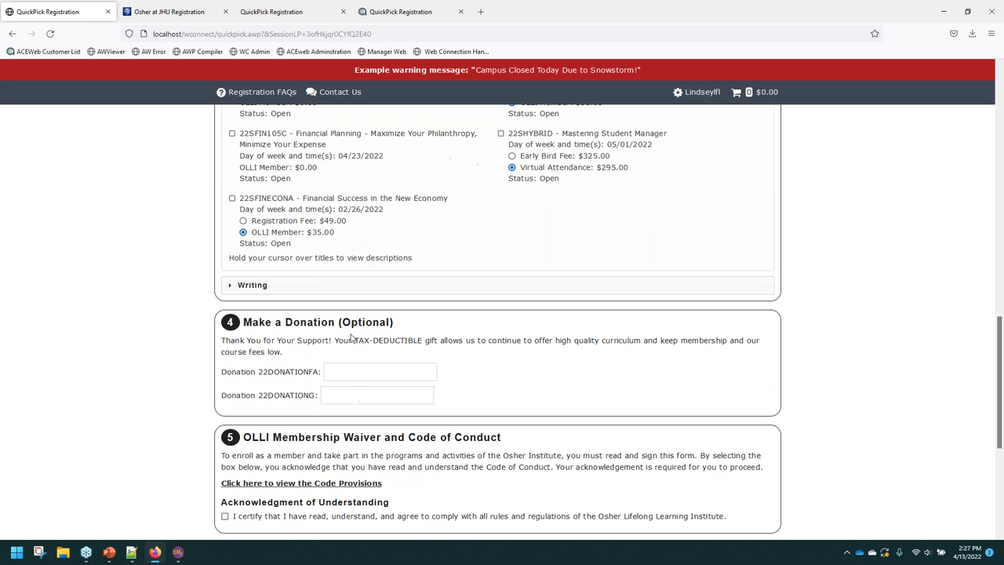
pyautogui.click(343, 378)
pyautogui.write('50')
pyautogui.click(335, 396)
pyautogui.write('18')
pyautogui.click(175, 402)
pyautogui.scroll(-4, 211, 416)
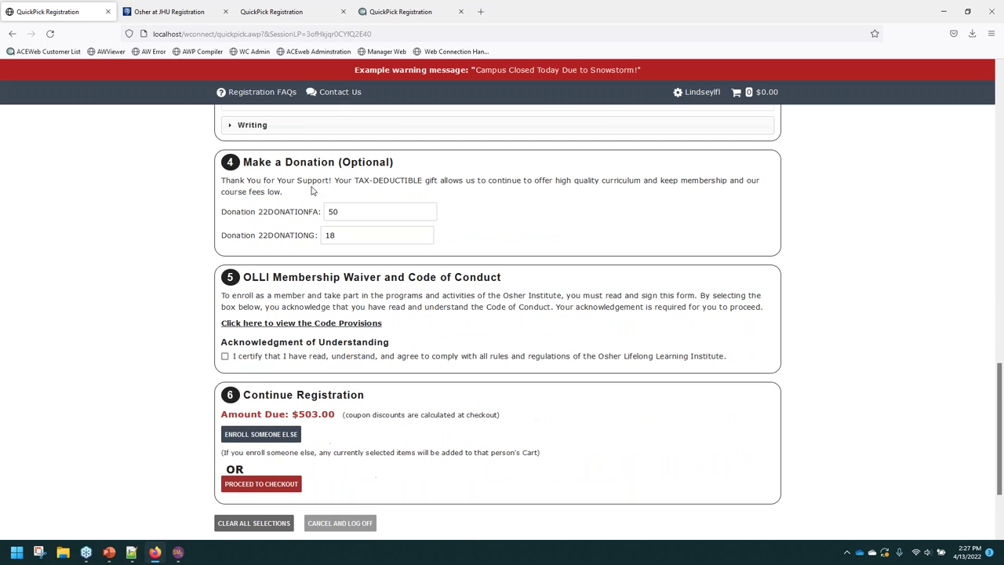
pyautogui.moveTo(209, 415); pyautogui.dragTo(602, 436)
pyautogui.click(601, 436)
# Attempt checkout, dismiss the consent warning, and certify the OLLI waiver and code of conduct.
pyautogui.scroll(6, 301, 248)
pyautogui.scroll(-6, 349, 368)
pyautogui.click(268, 484)
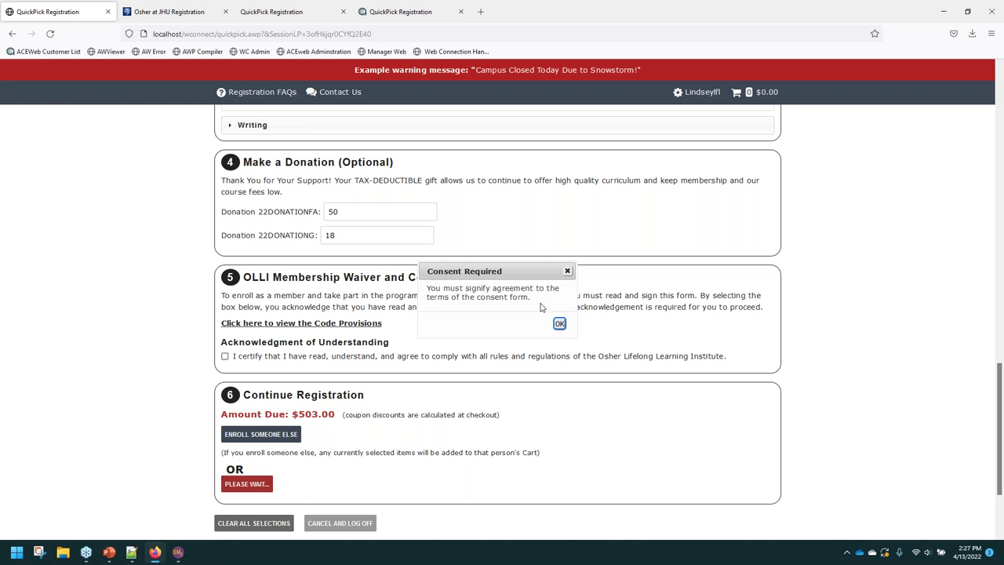
pyautogui.moveTo(431, 287); pyautogui.dragTo(539, 291)
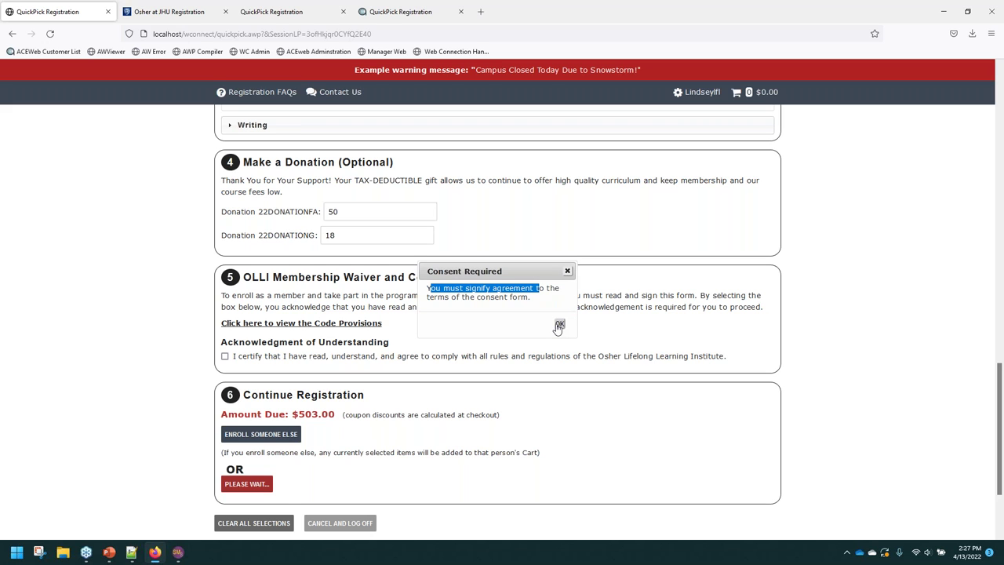
pyautogui.click(558, 326)
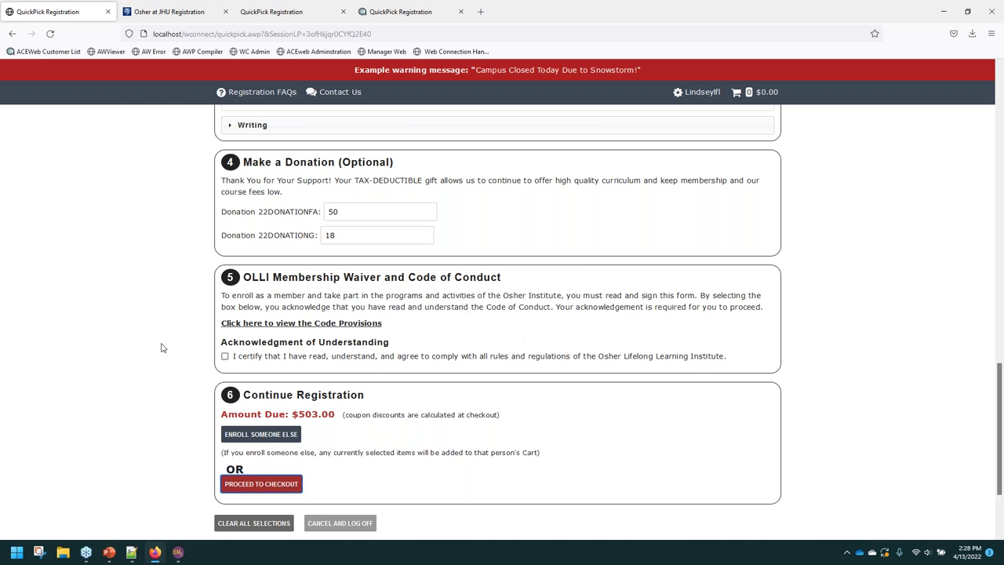
pyautogui.click(283, 323)
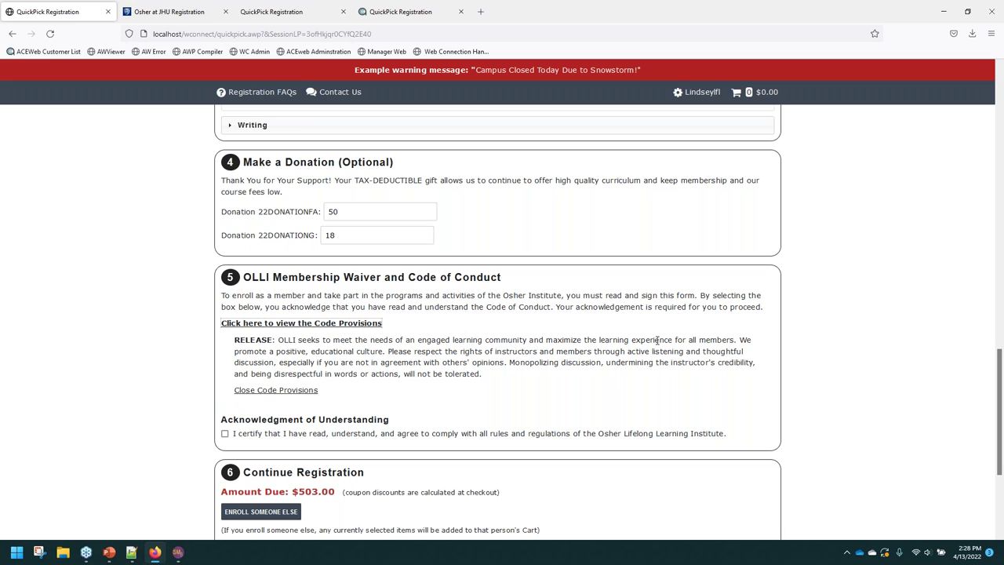
pyautogui.click(306, 323)
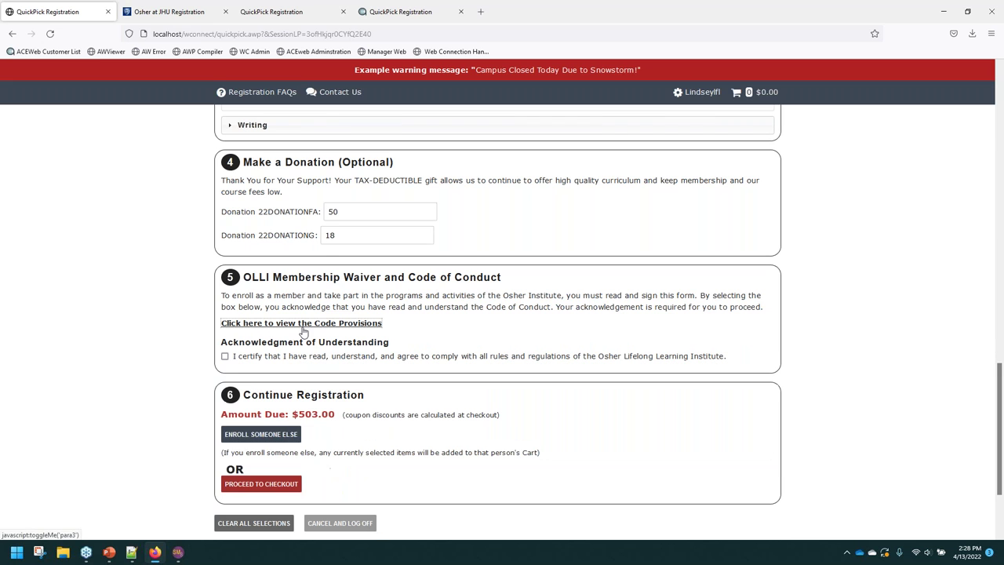
pyautogui.click(224, 356)
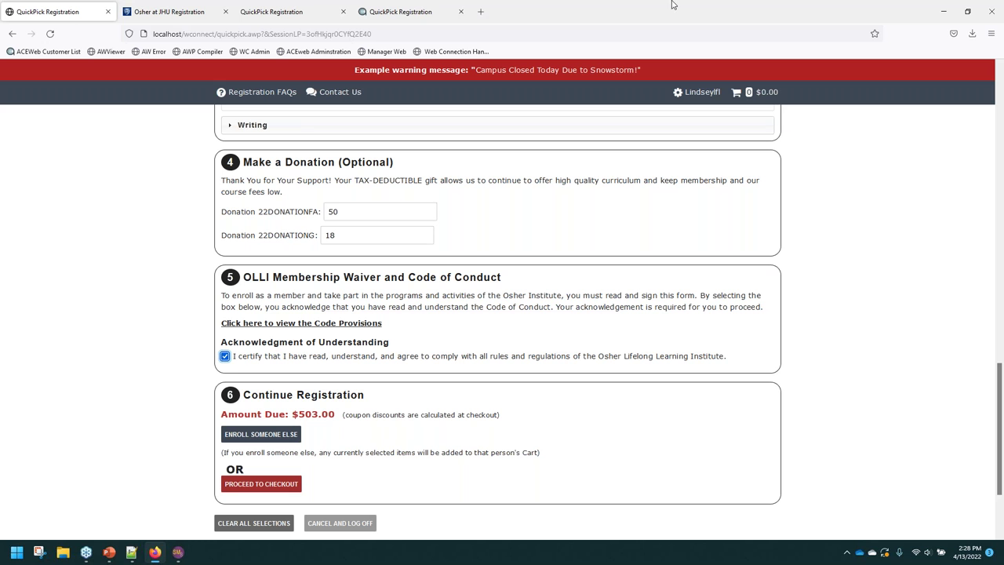
# Load the live JMU QuickPick page at aceware.jmu.edu/wconnect in a new tab.
pyautogui.click(482, 12)
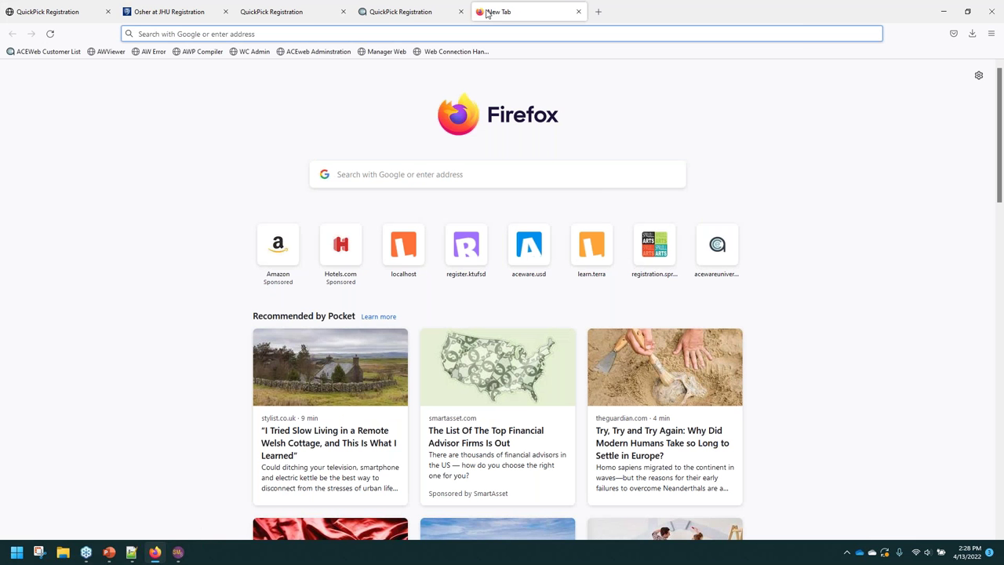
pyautogui.write('aceware.jmu')
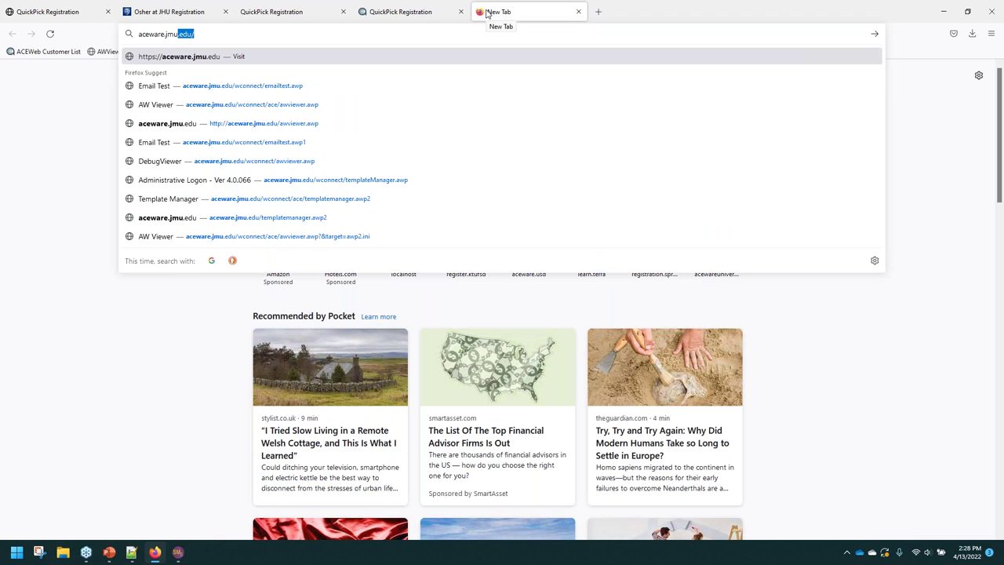
pyautogui.press('Right')
pyautogui.write('wco')
pyautogui.press('Return')
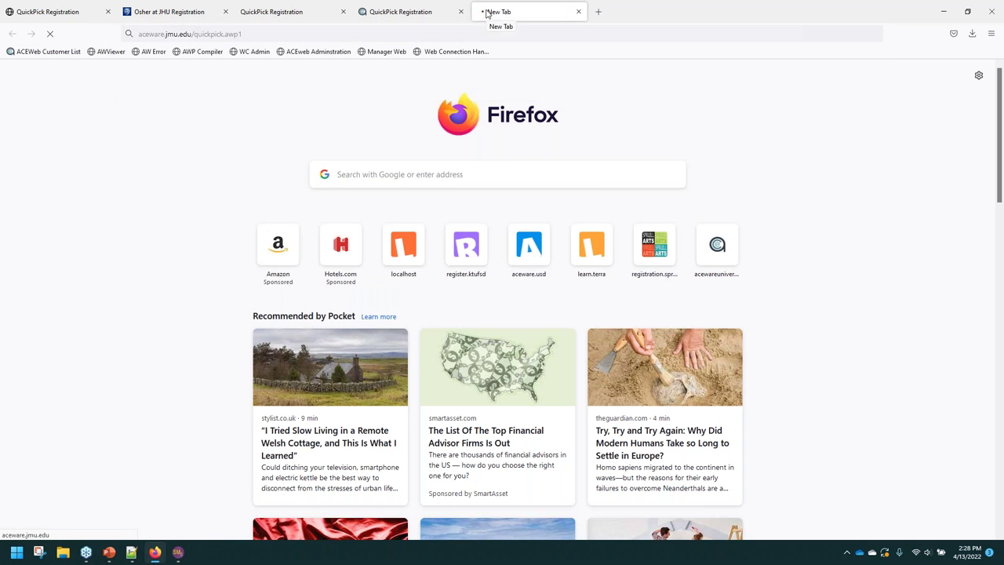
# Log on to the JMU page with the account e-mail and password, declining to save the login.
pyautogui.scroll(-5, 295, 292)
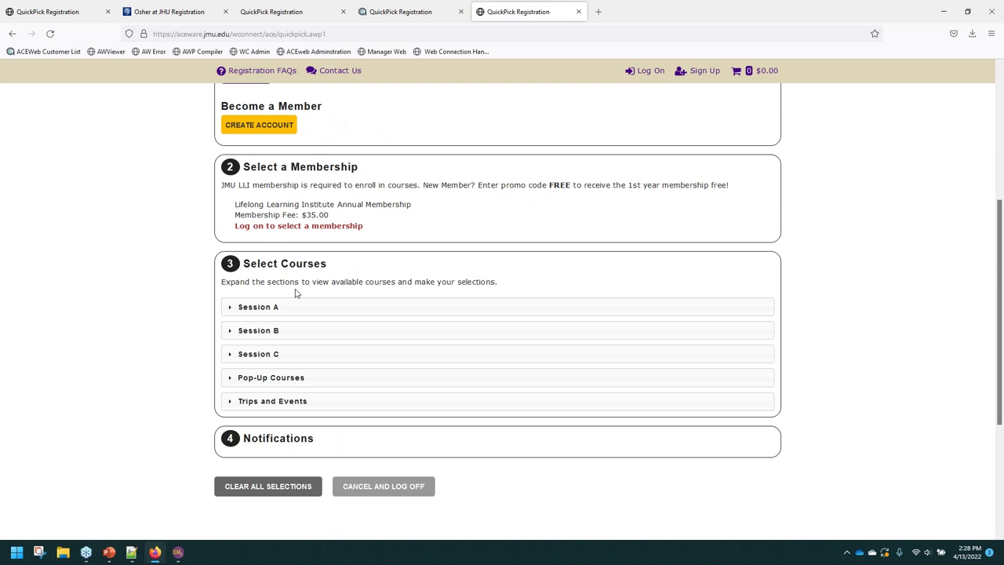
pyautogui.click(251, 226)
pyautogui.click(255, 277)
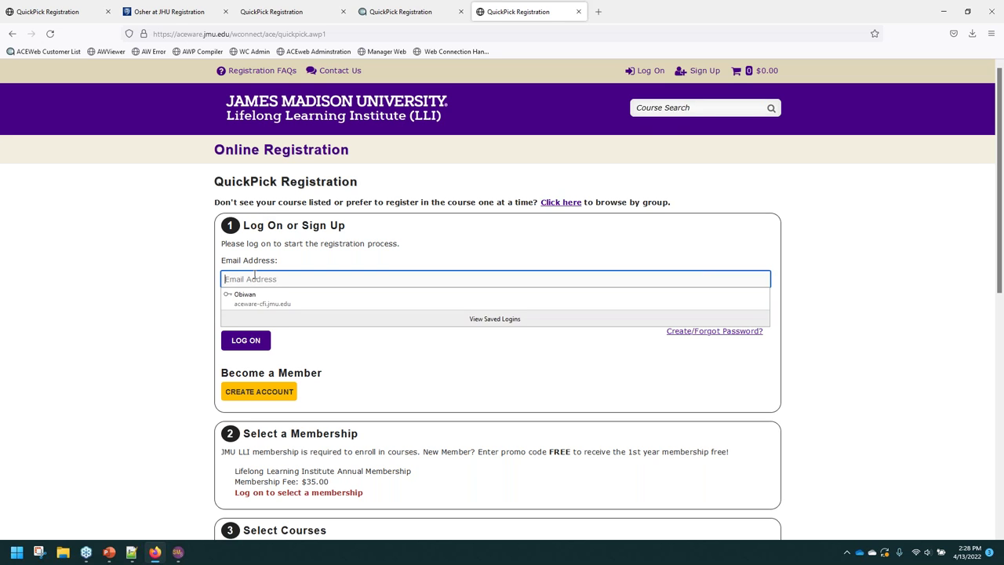
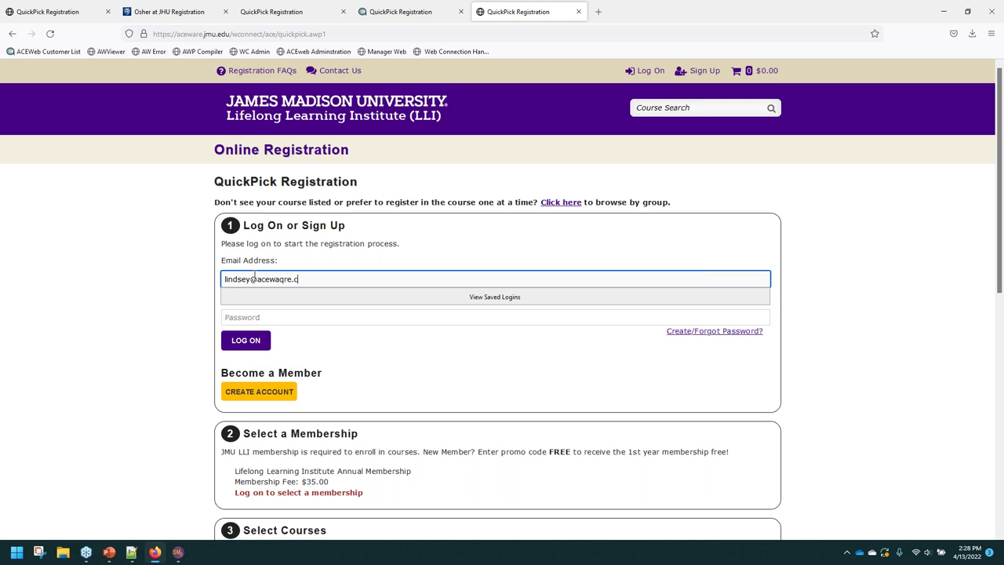
pyautogui.press('Tab')
pyautogui.write('*********')
pyautogui.press('Return')
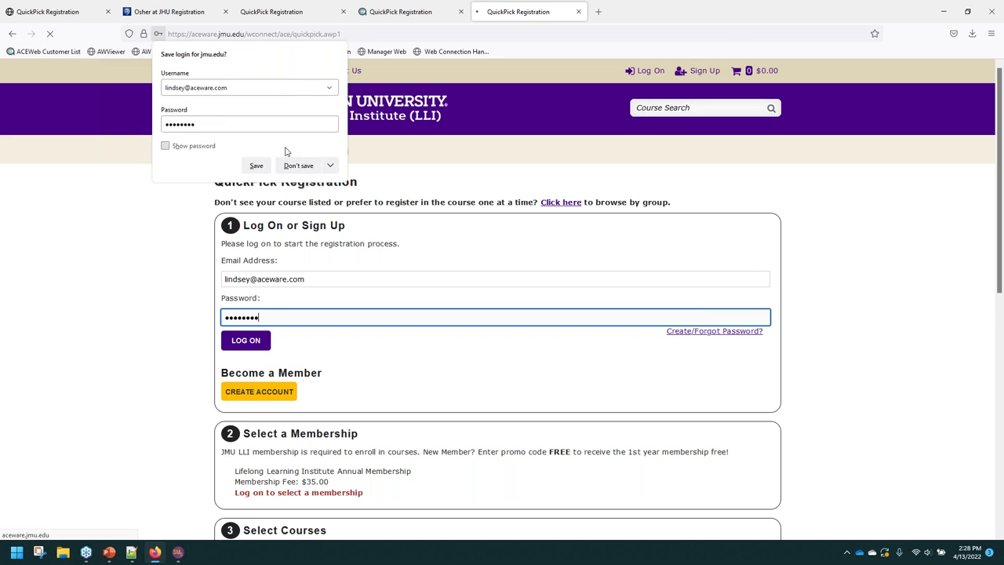
pyautogui.click(300, 169)
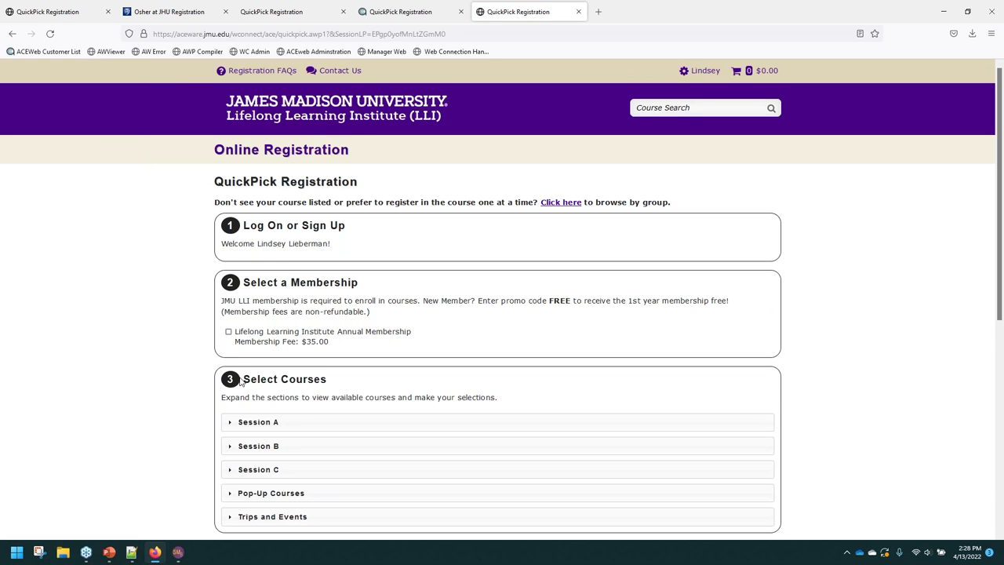
# Select the Lifelong Learning Institute annual membership, review the acknowledgment step, and return to the local tab.
pyautogui.scroll(-1, 230, 305)
pyautogui.scroll(-1, 229, 304)
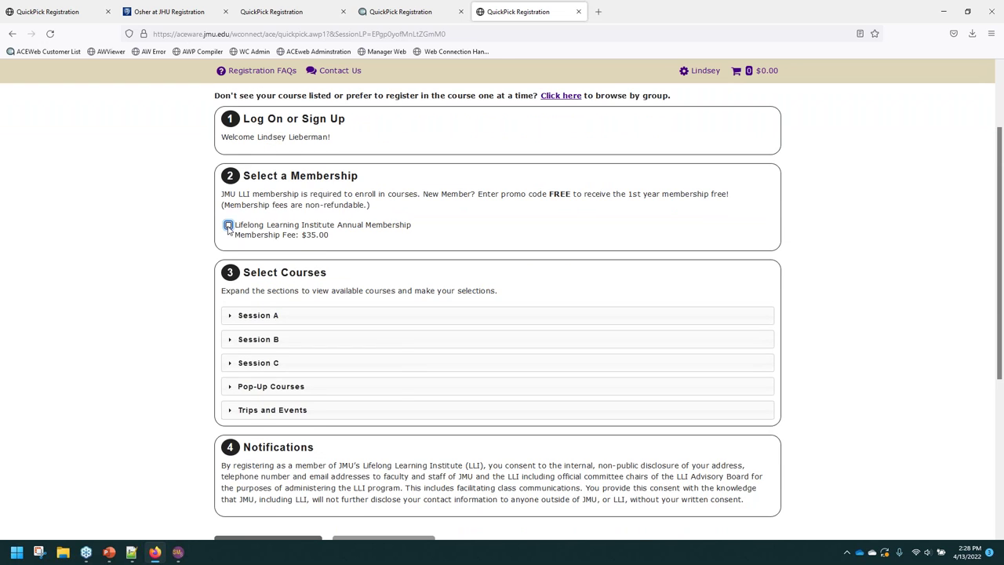
pyautogui.click(229, 224)
pyautogui.scroll(-3, 235, 313)
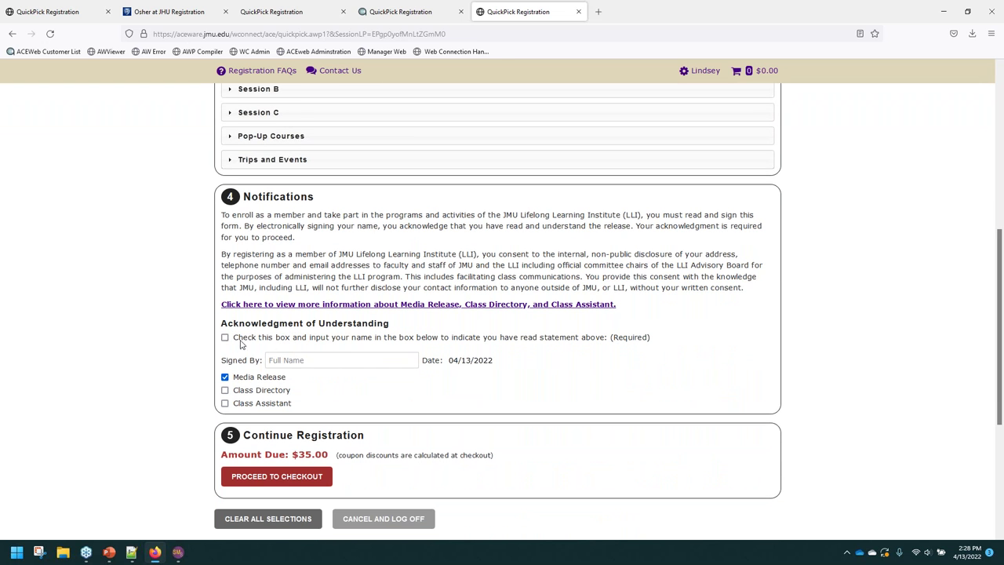
pyautogui.moveTo(575, 342); pyautogui.dragTo(256, 345)
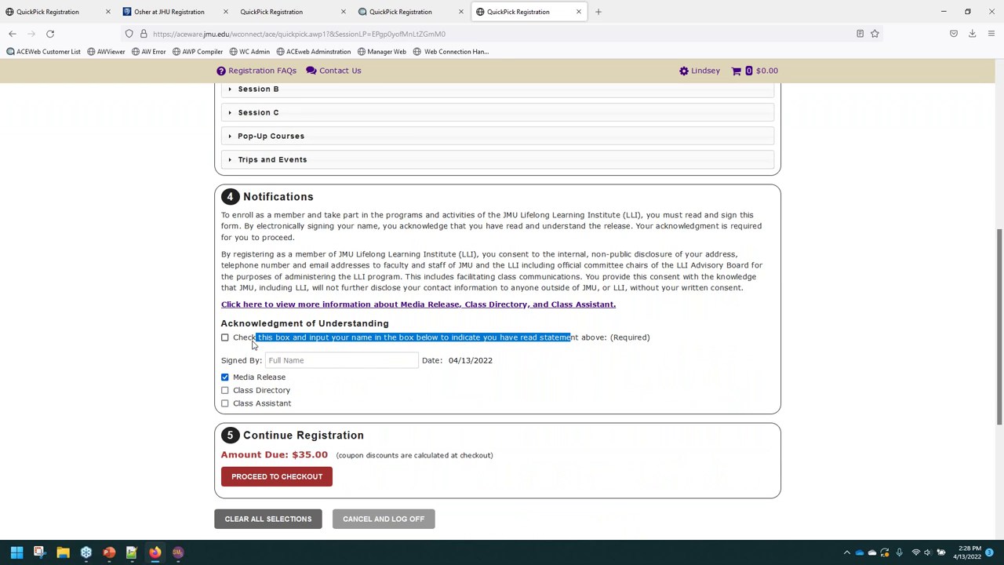
pyautogui.click(134, 364)
pyautogui.click(291, 359)
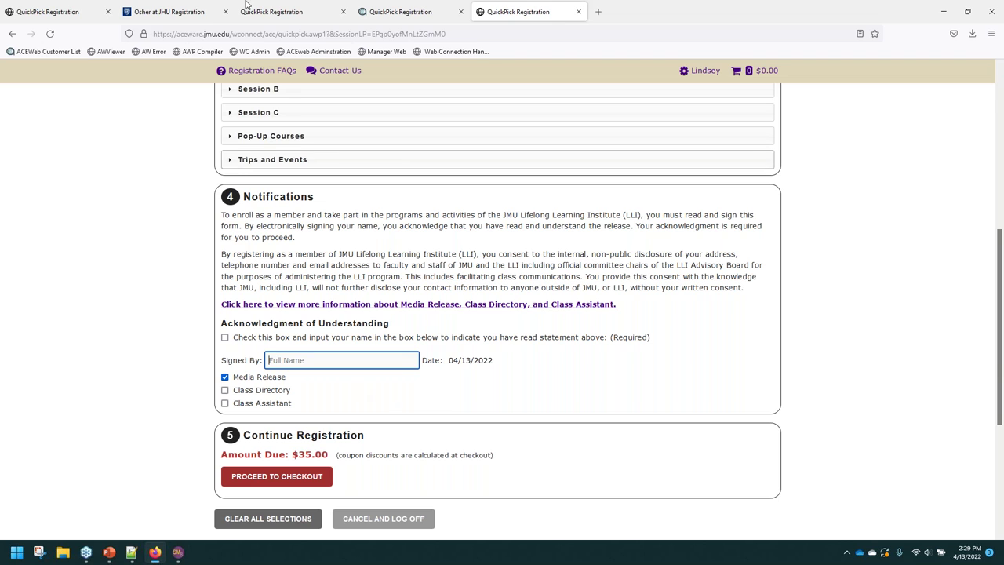
pyautogui.click(35, 9)
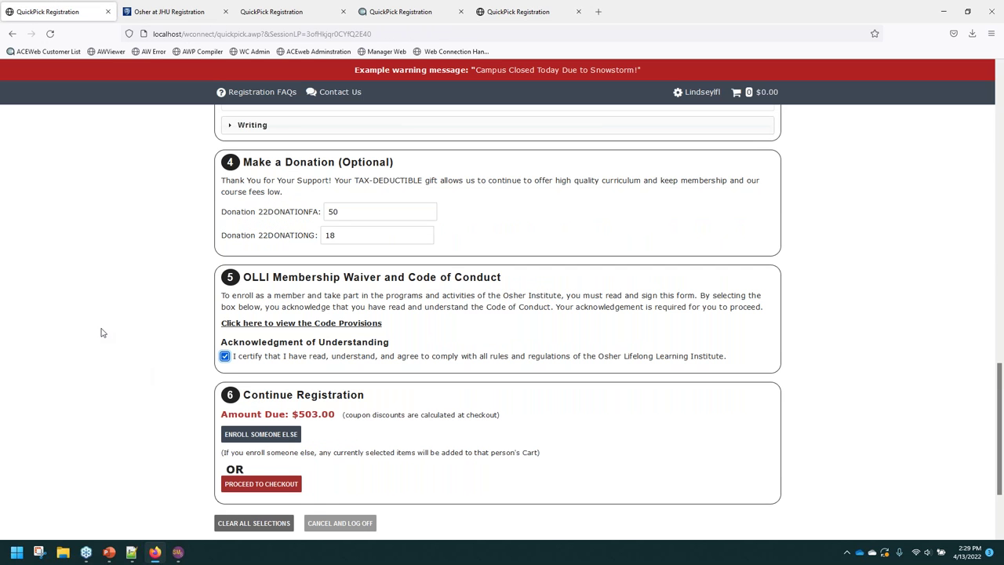
# Remove the 50 donation to 22DONATIONFA, retrying checkout before and after.
pyautogui.click(281, 486)
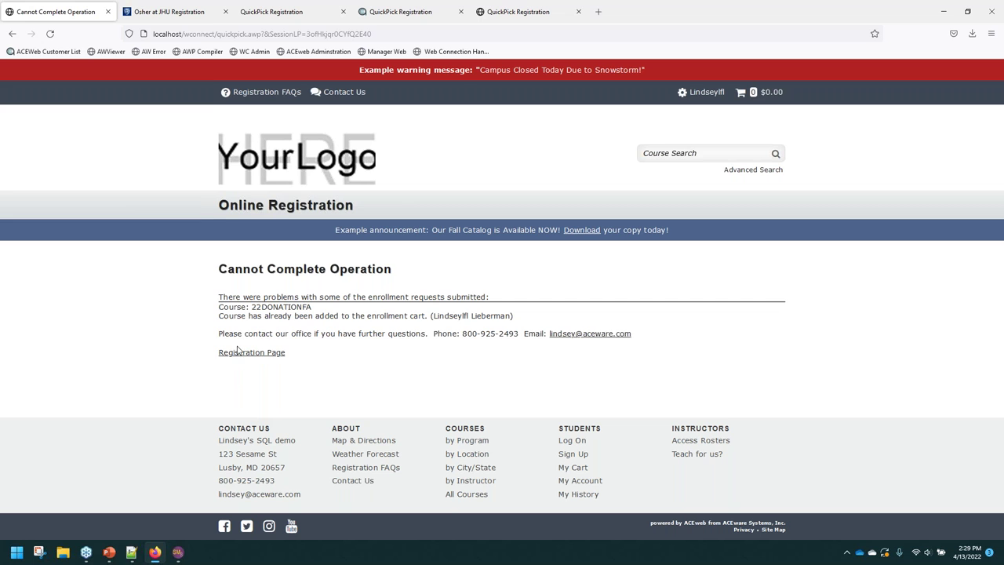
pyautogui.hotkey('alt', 'Left')
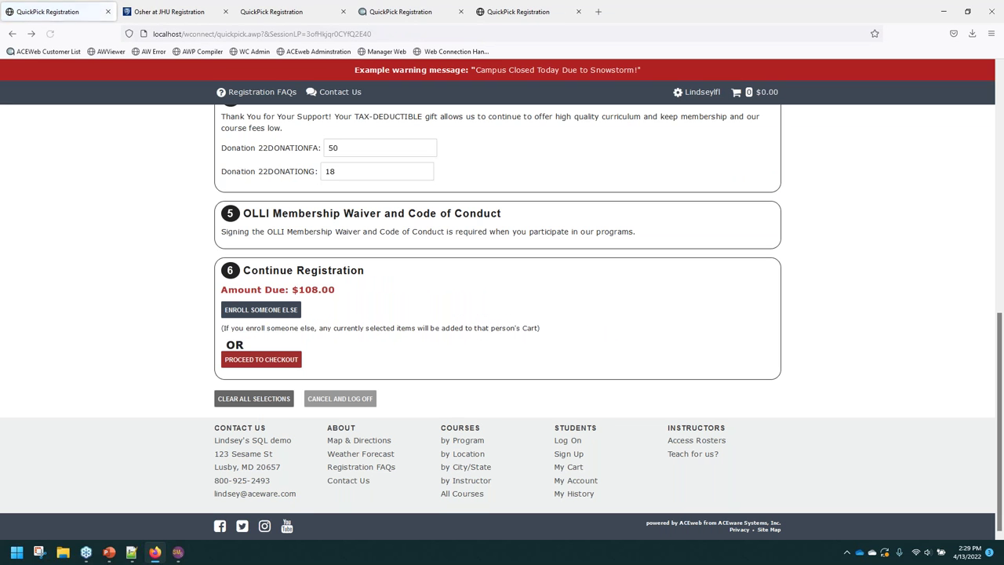
pyautogui.doubleClick(357, 148)
pyautogui.press('BackSpace')
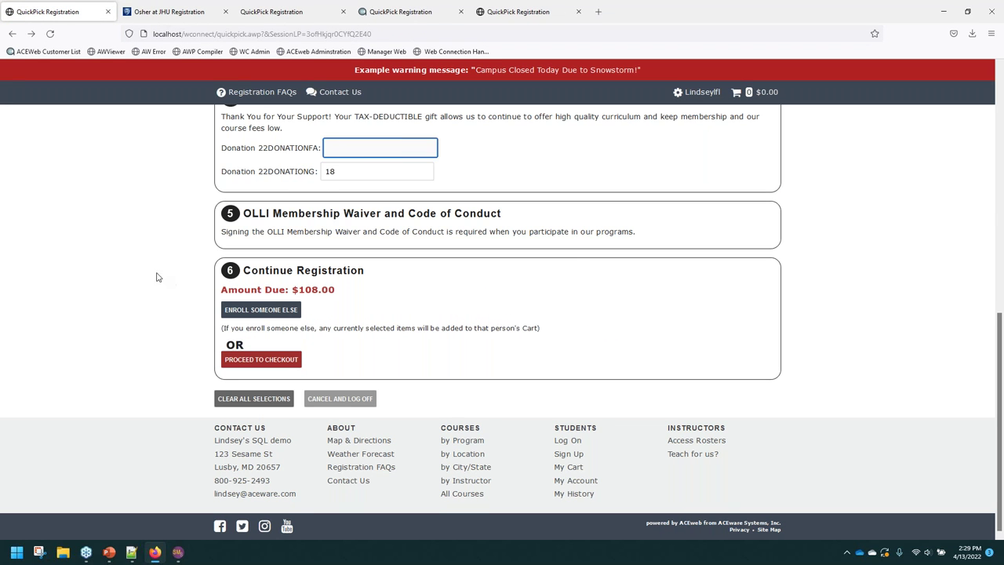
pyautogui.click(157, 277)
pyautogui.click(558, 323)
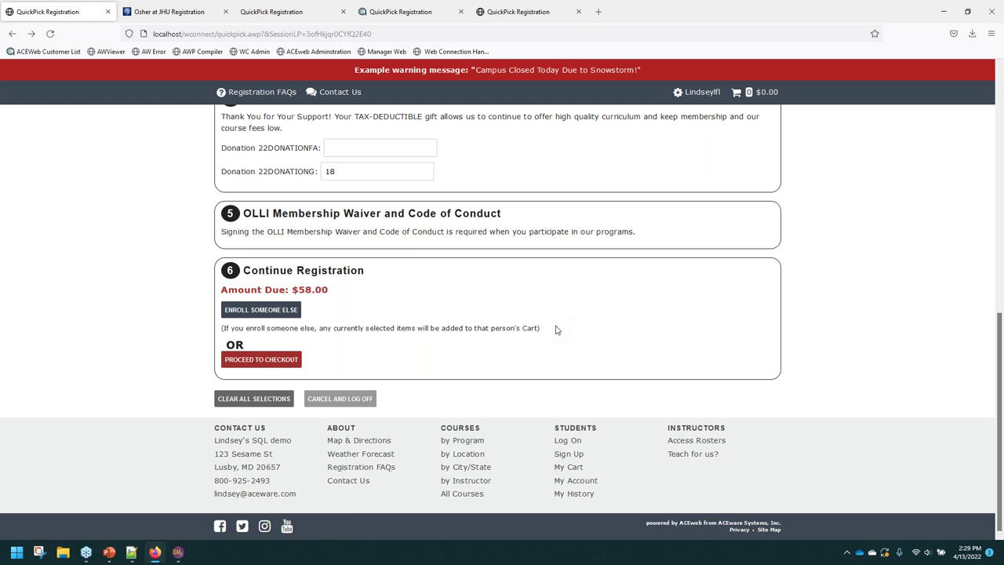
pyautogui.click(261, 359)
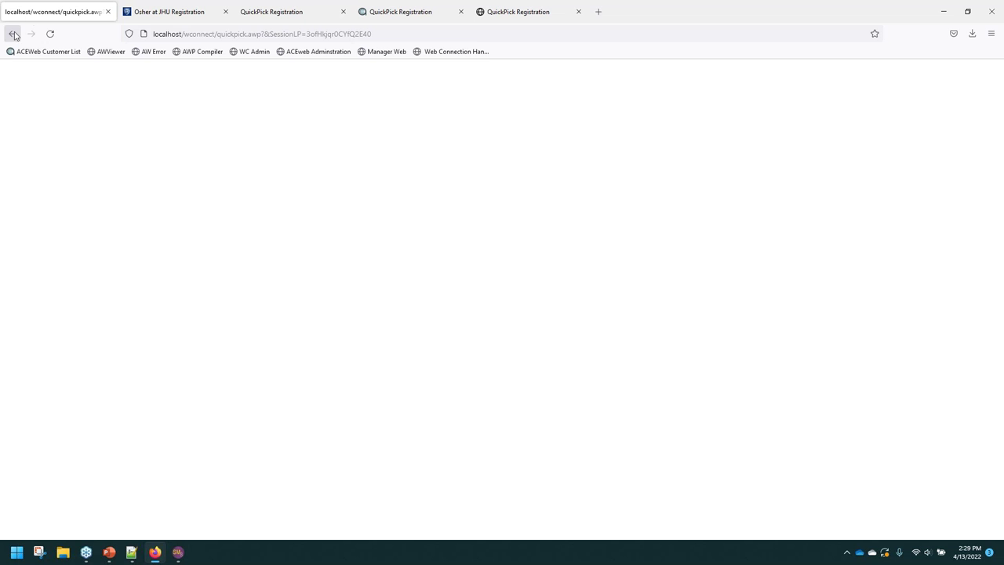
pyautogui.moveTo(14, 36); pyautogui.dragTo(19, 43)
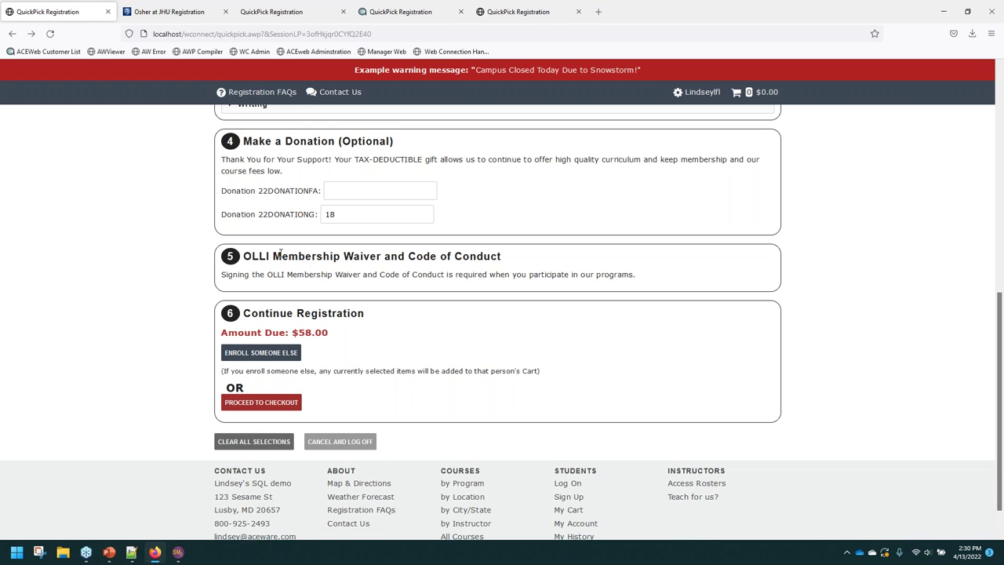
# Clear all cart selections, confirm with Yes, and begin the log-on e-mail field.
pyautogui.click(236, 441)
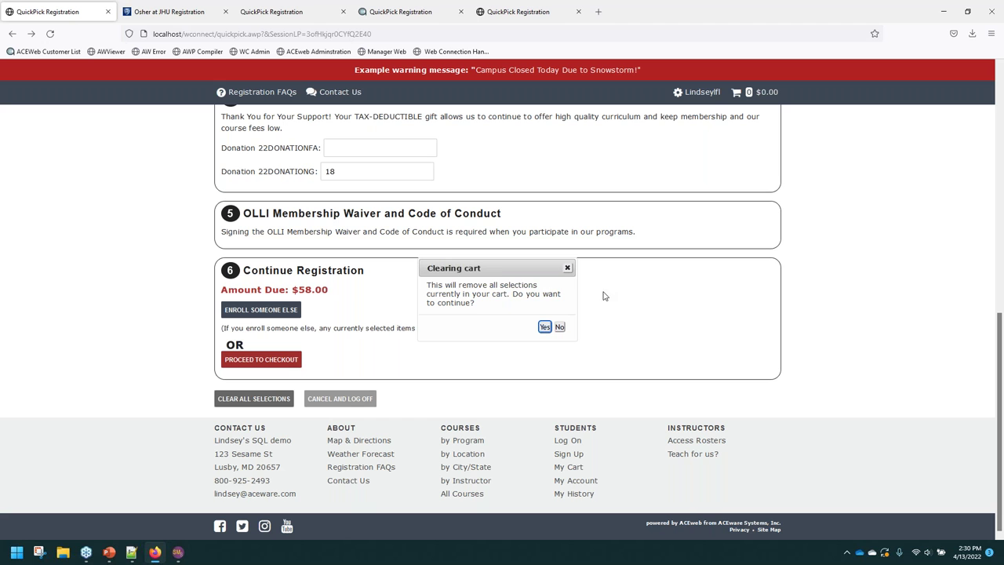
pyautogui.click(545, 327)
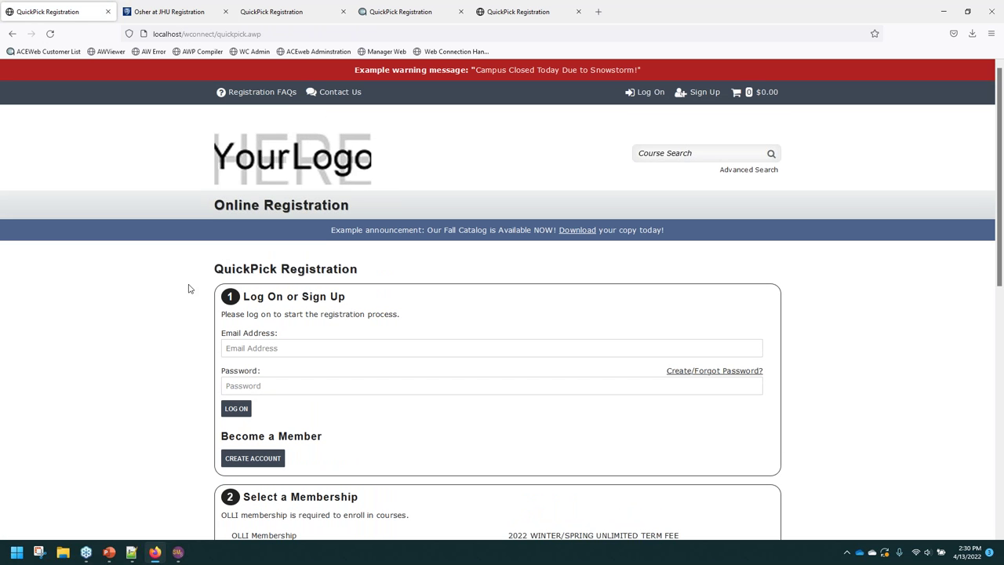
pyautogui.scroll(-1, 220, 282)
pyautogui.click(228, 294)
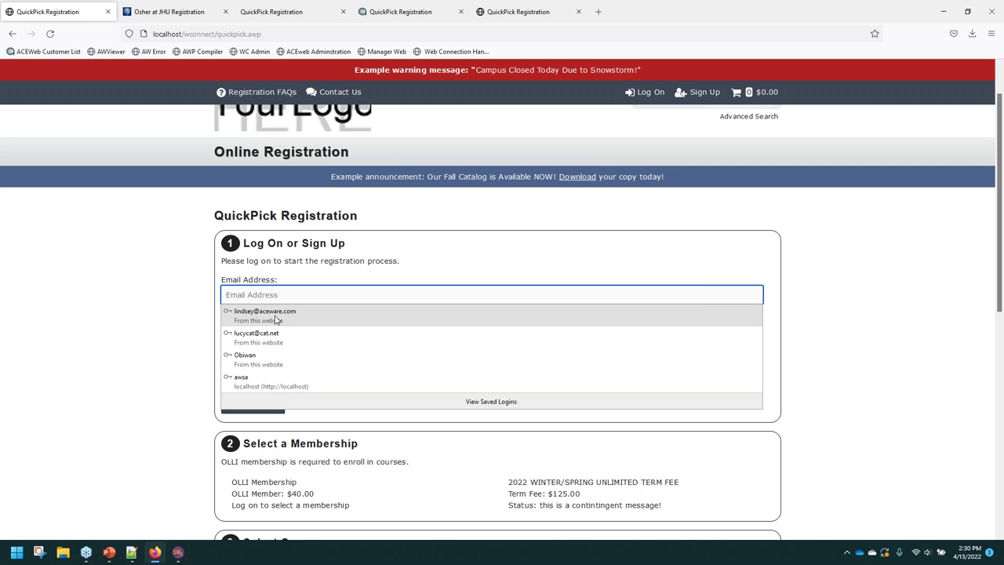
# Log on with the saved login, choose OLLI Membership, accept the waiver and reach the $40.00 checkout.
pyautogui.click(276, 315)
pyautogui.click(235, 355)
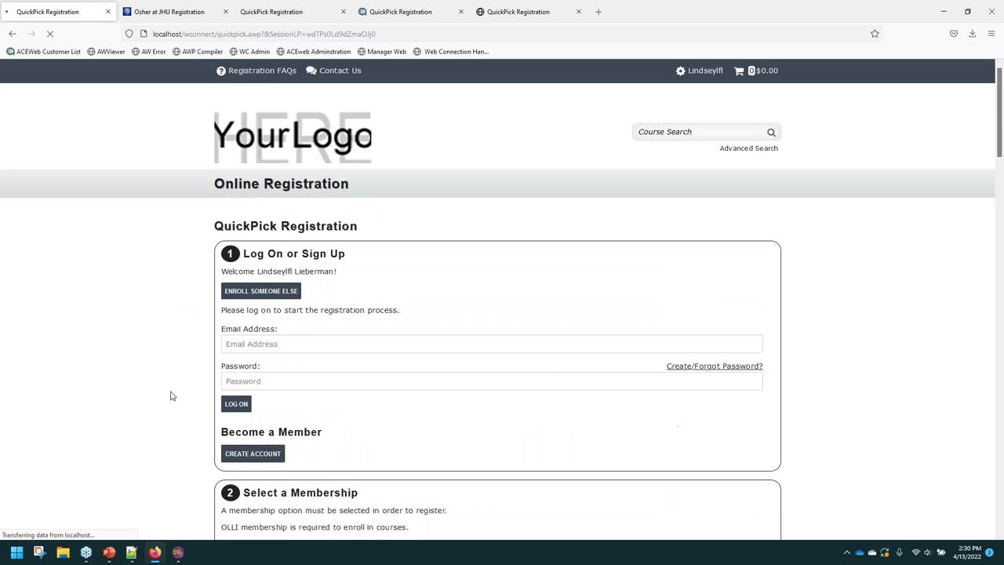
pyautogui.click(225, 397)
pyautogui.scroll(-5, 168, 386)
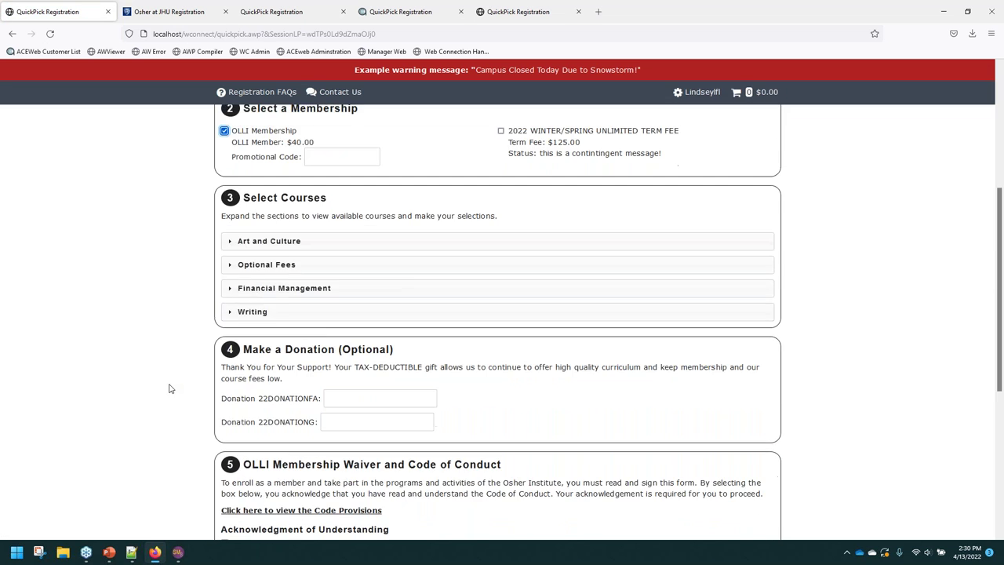
pyautogui.click(225, 383)
pyautogui.click(266, 511)
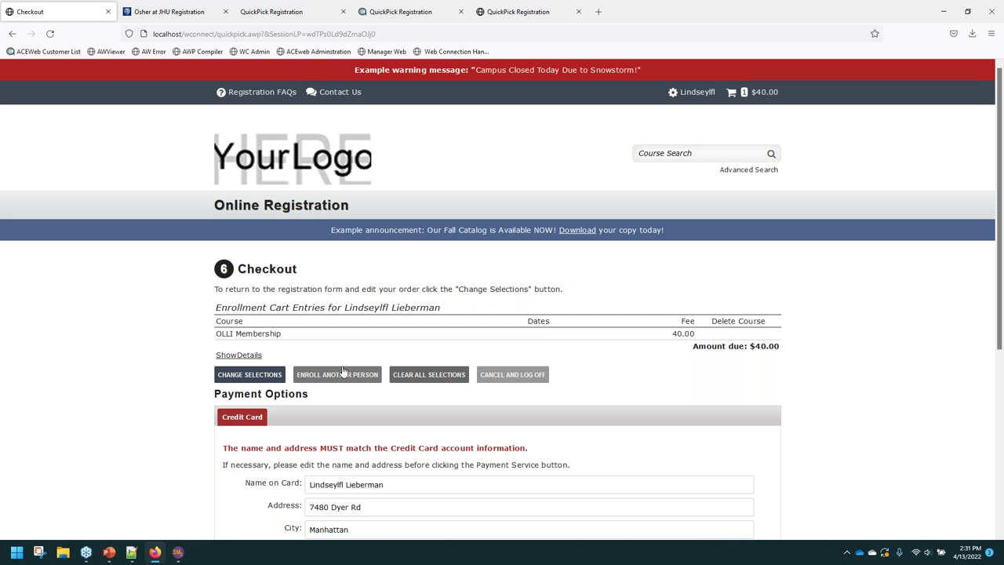
# Return to the selections and browse the Financial Management, Optional Fees and Art and Culture sections.
pyautogui.click(234, 377)
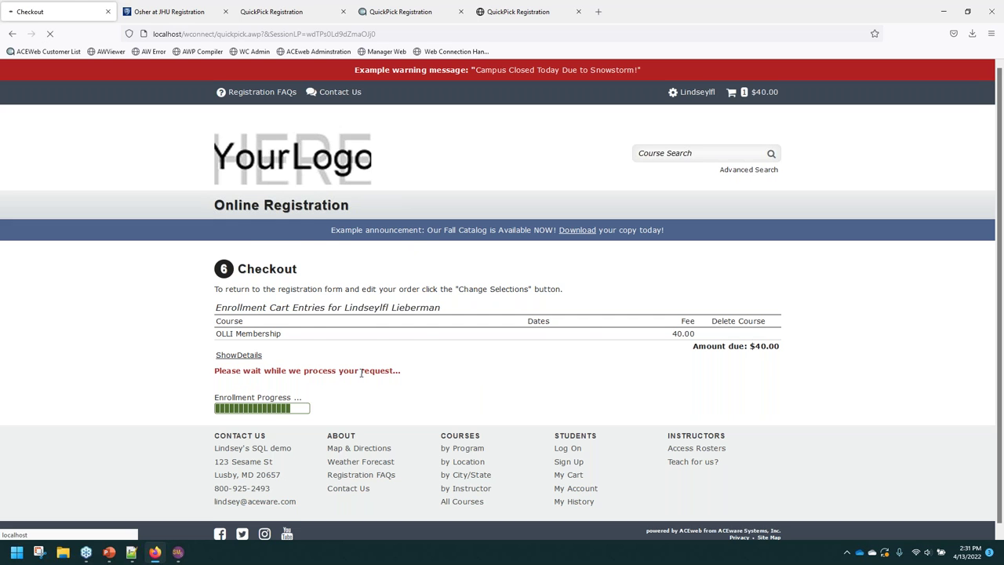
pyautogui.scroll(-1, 259, 329)
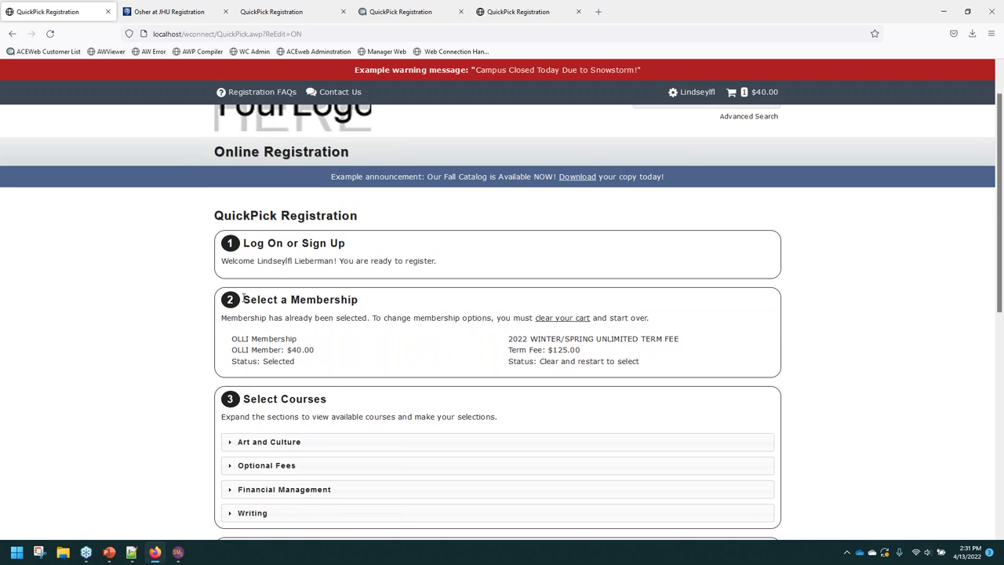
pyautogui.moveTo(217, 318); pyautogui.dragTo(689, 324)
pyautogui.scroll(-1, 174, 375)
pyautogui.scroll(-2, 174, 373)
pyautogui.click(265, 332)
pyautogui.click(283, 307)
pyautogui.click(270, 283)
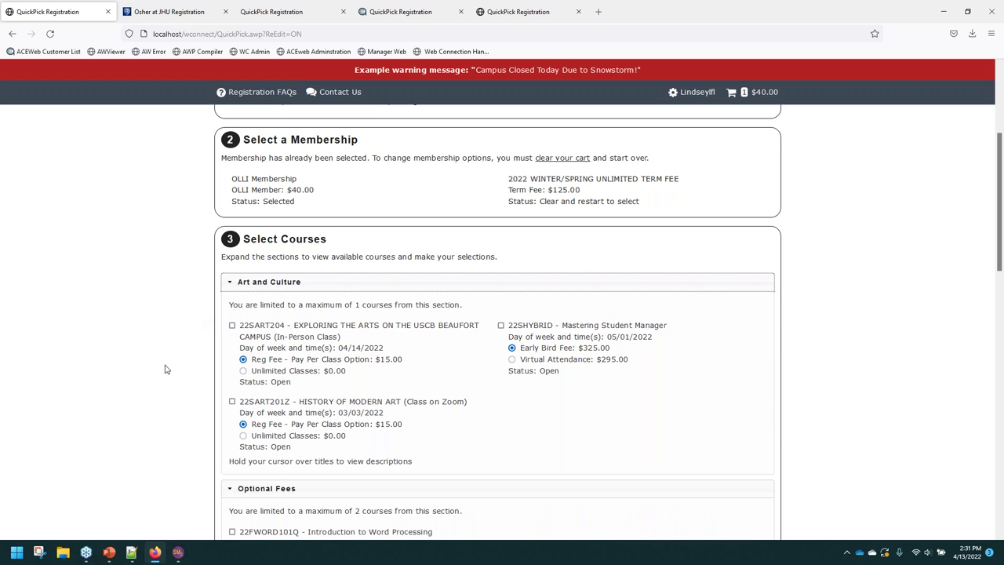
pyautogui.click(237, 285)
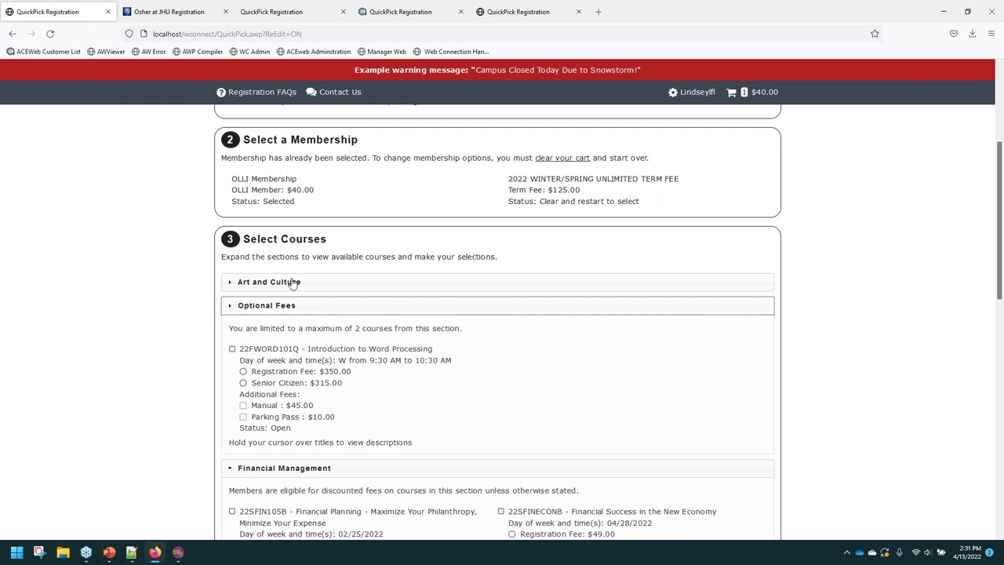
pyautogui.tripleClick(236, 180)
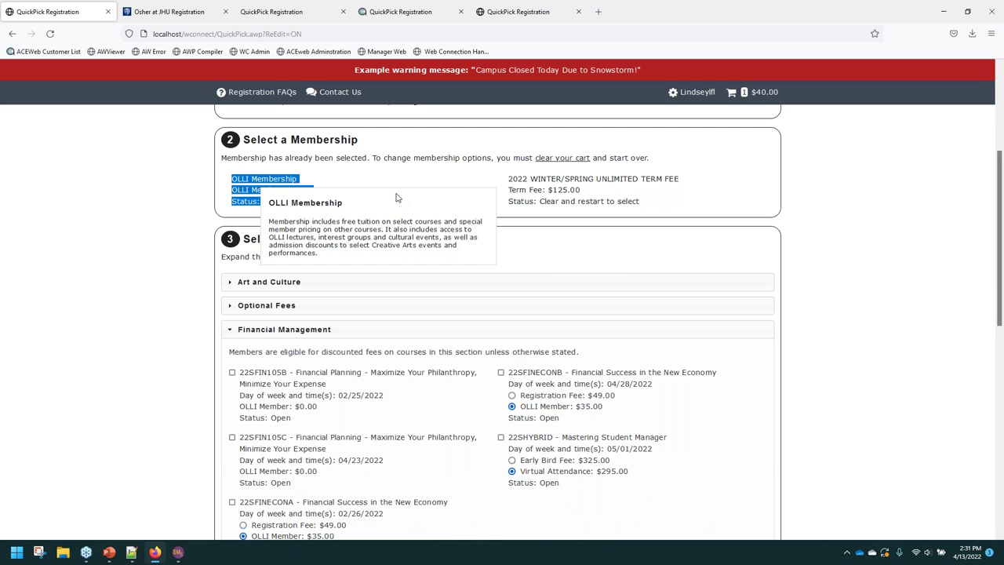
pyautogui.moveTo(508, 179); pyautogui.dragTo(422, 193)
pyautogui.click(422, 193)
# Clear all selections and confirm emptying the cart to $0.00.
pyautogui.click(561, 158)
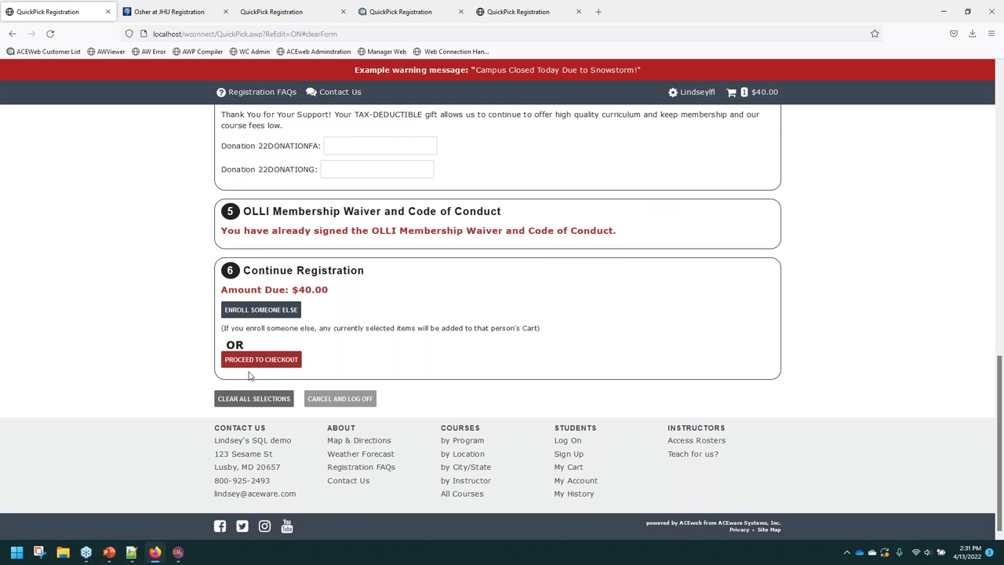
pyautogui.click(247, 400)
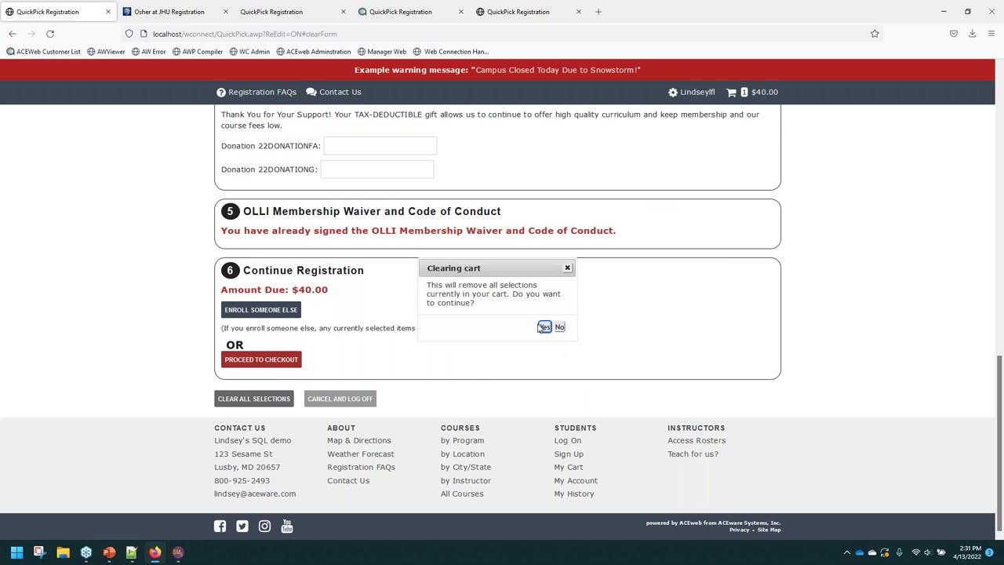
pyautogui.click(544, 327)
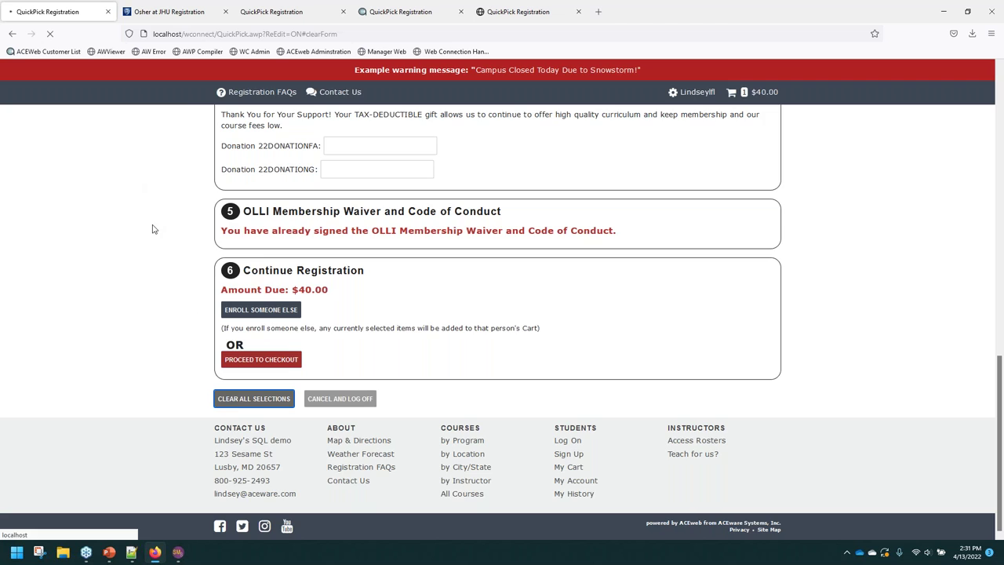
pyautogui.scroll(-2, 153, 287)
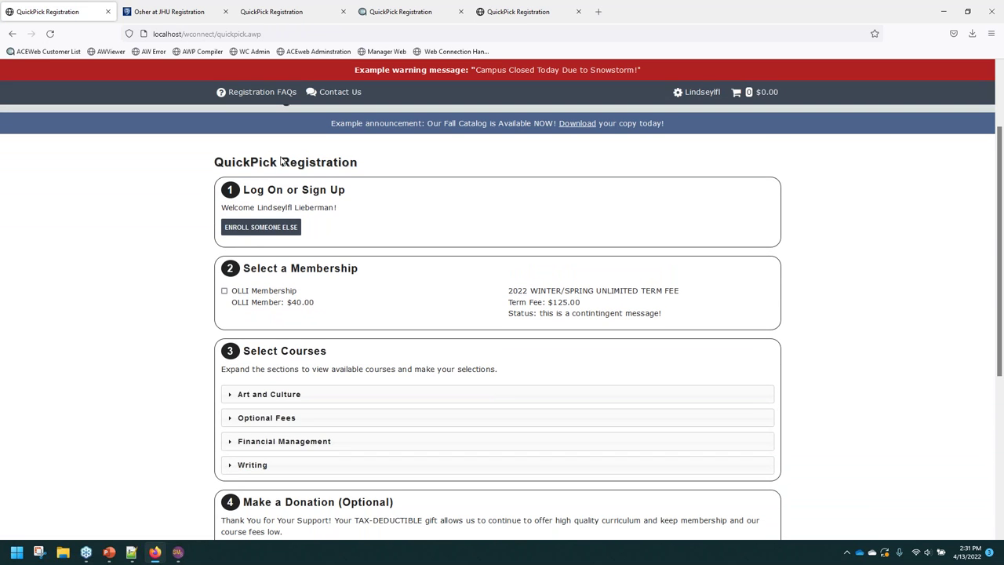
pyautogui.scroll(-2, 305, 330)
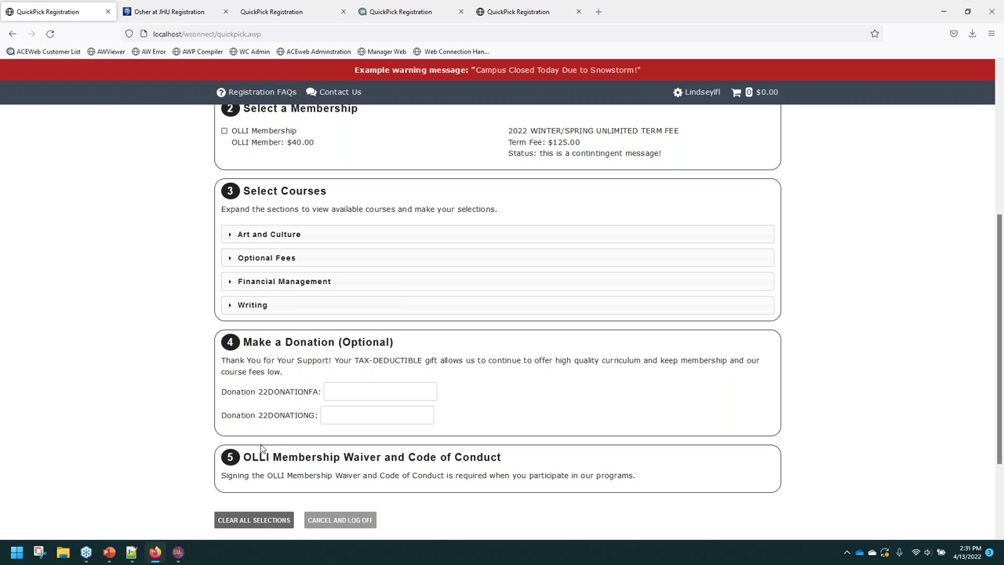
pyautogui.click(131, 552)
pyautogui.scroll(14, 154, 100)
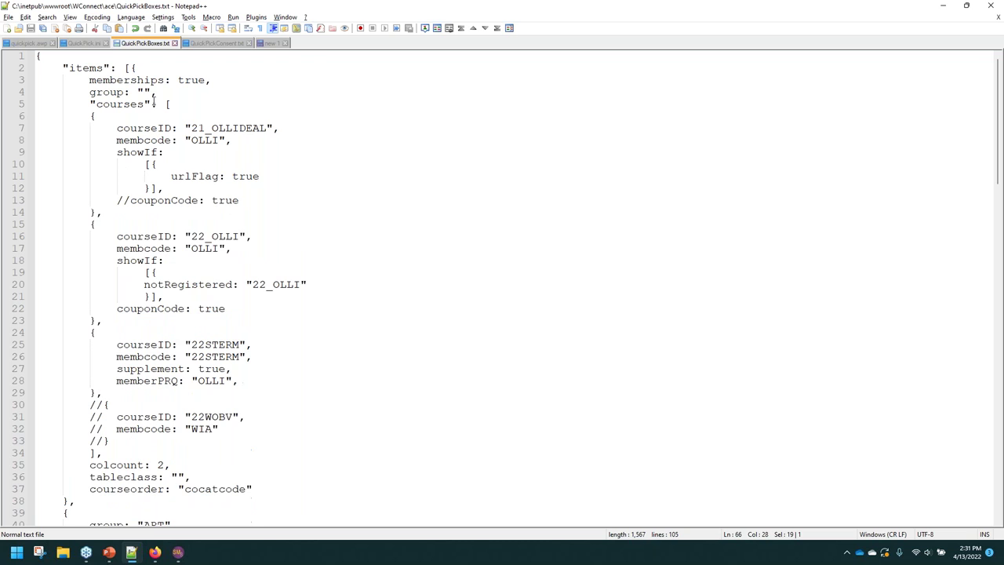
pyautogui.click(181, 189)
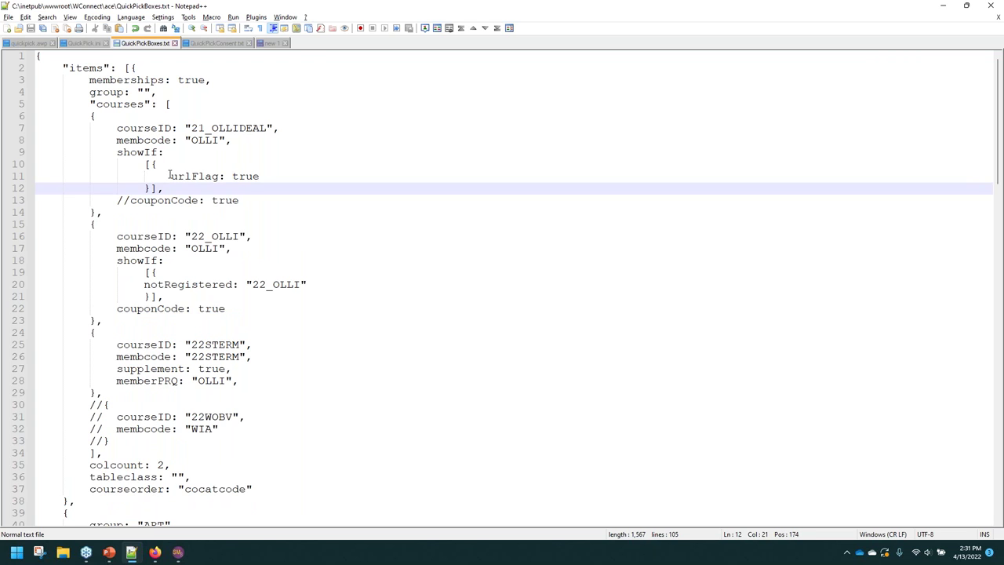
pyautogui.click(170, 176)
pyautogui.moveTo(171, 177); pyautogui.dragTo(262, 175)
pyautogui.click(191, 128)
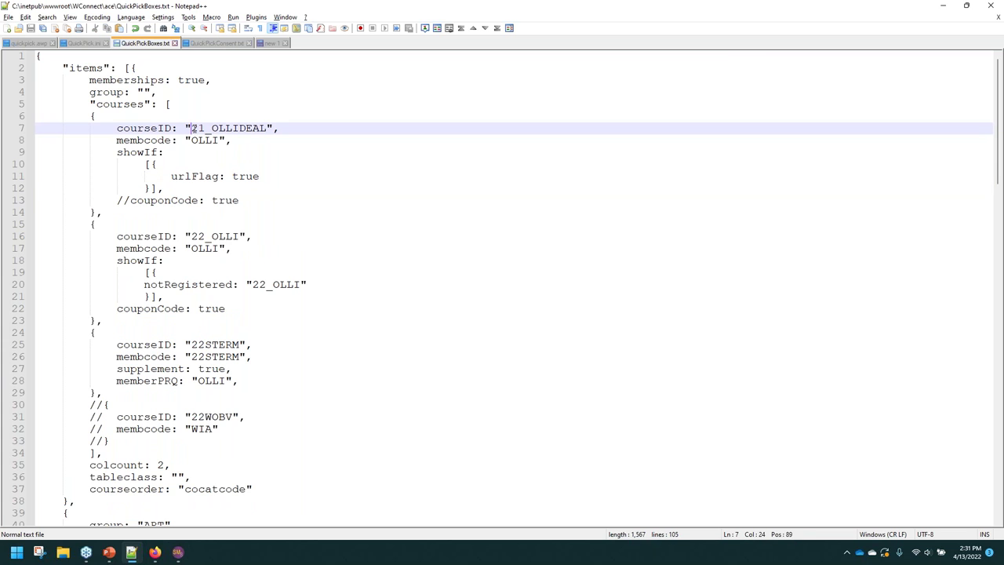
pyautogui.moveTo(191, 128); pyautogui.dragTo(269, 130)
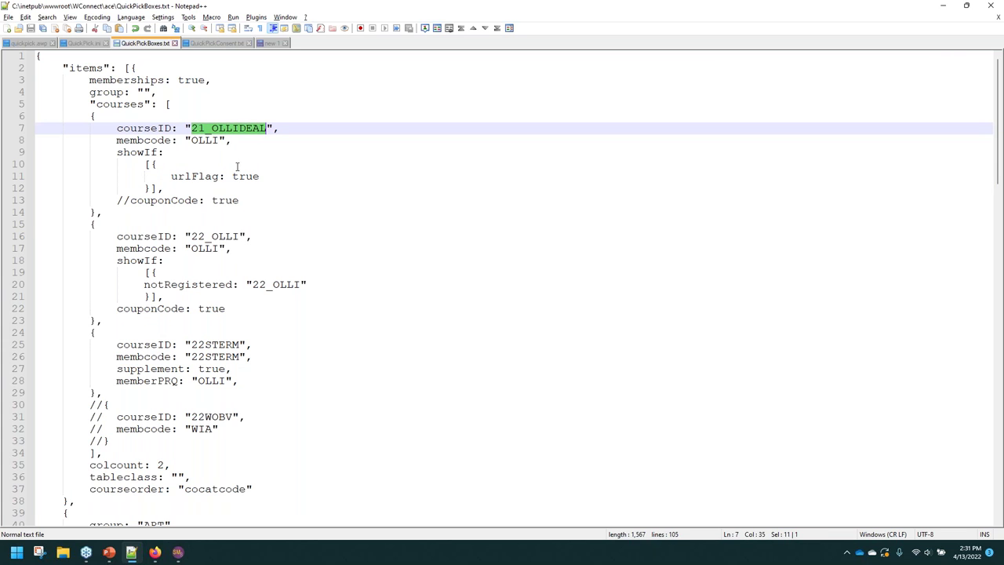
pyautogui.click(259, 177)
pyautogui.moveTo(247, 176); pyautogui.dragTo(167, 178)
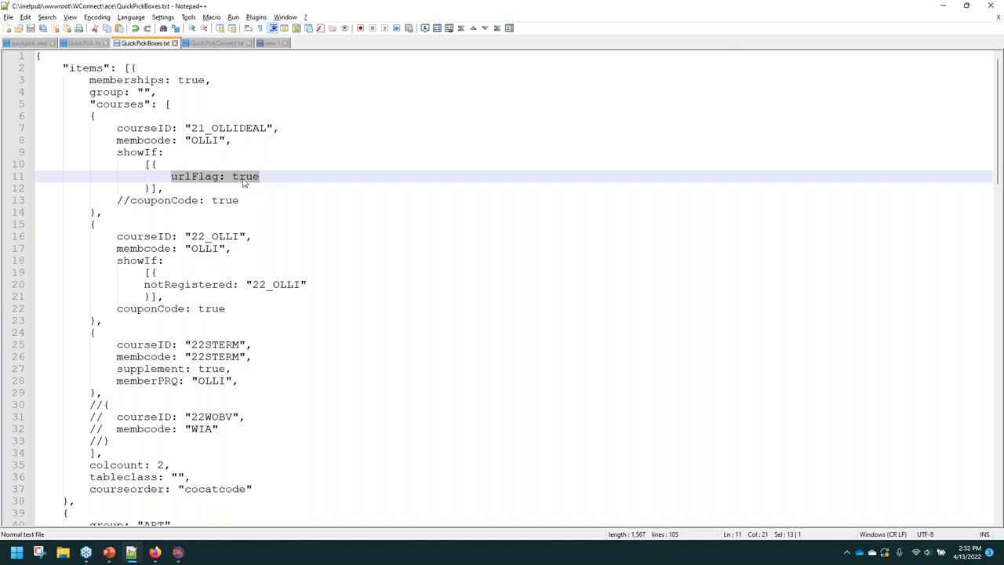
pyautogui.click(234, 179)
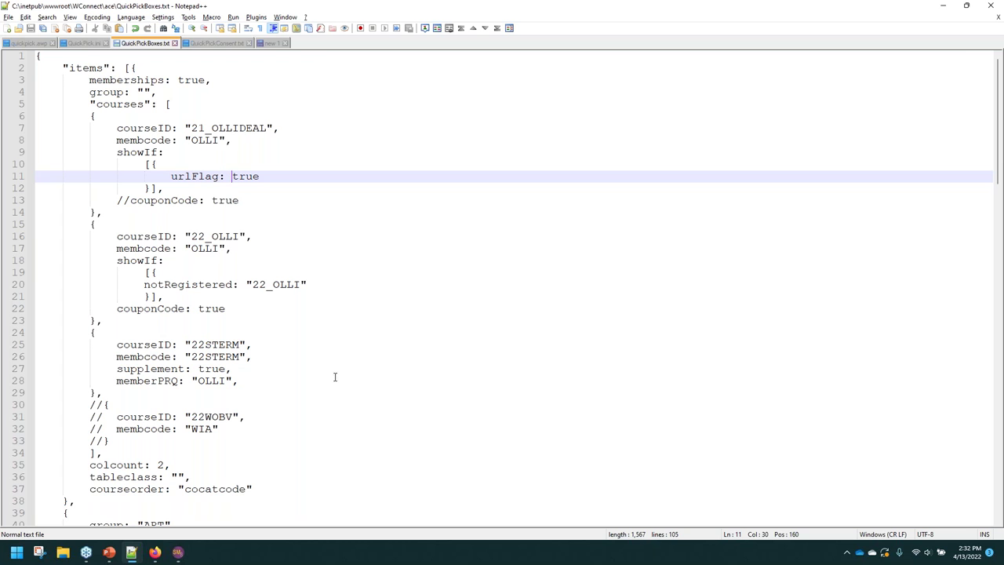
pyautogui.click(156, 553)
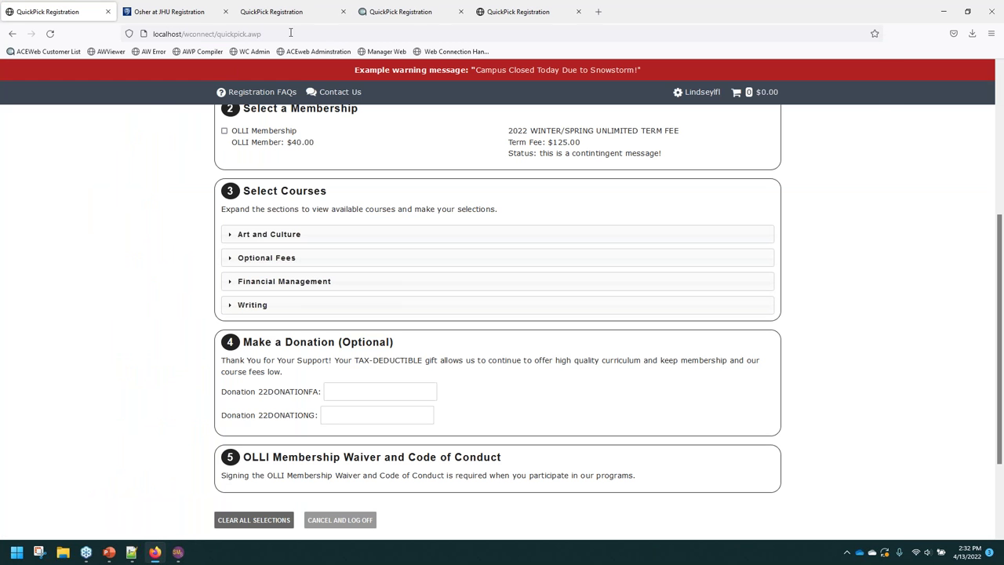
# Restore the browser to a smaller window and go back to the QuickPick Page slide.
pyautogui.click(290, 32)
pyautogui.click(311, 32)
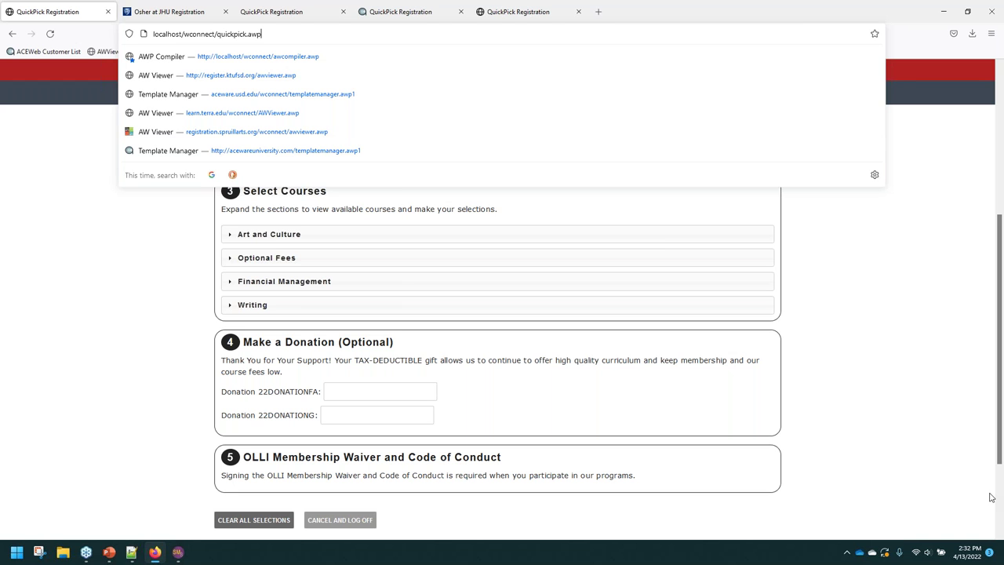
pyautogui.click(967, 7)
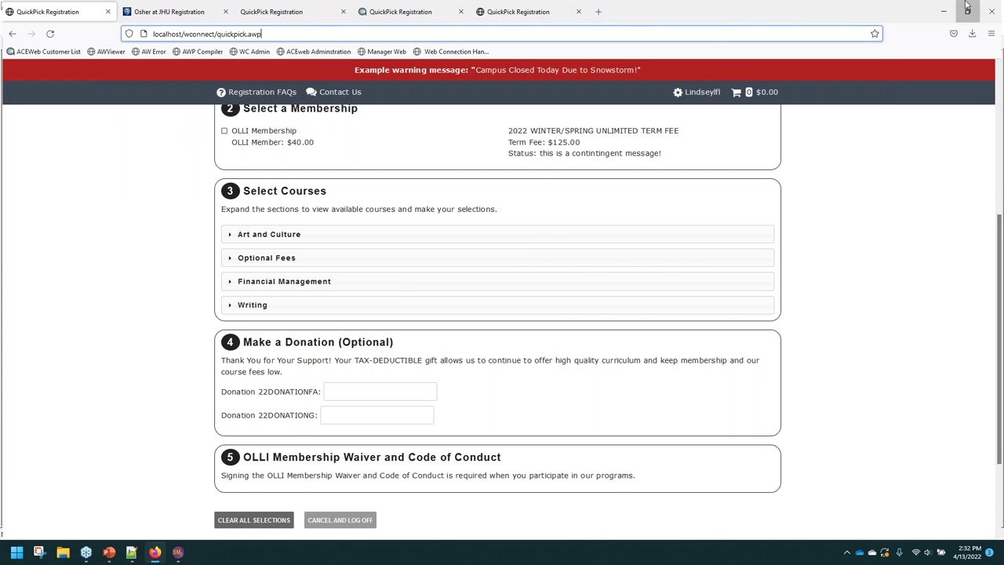
pyautogui.click(967, 6)
pyautogui.click(942, 7)
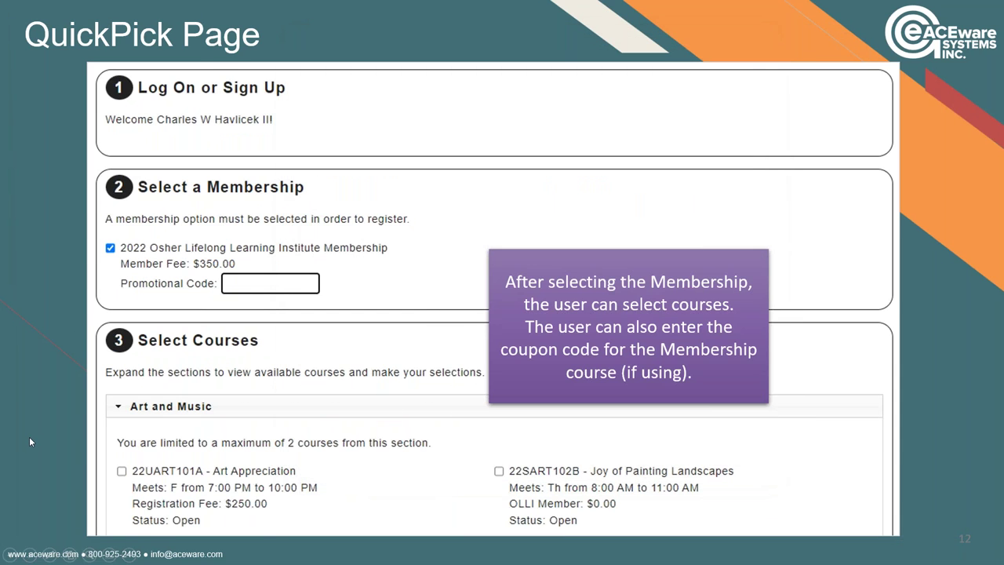
# End the slideshow and bring Firefox forward, moving its window down and right.
pyautogui.press('Escape')
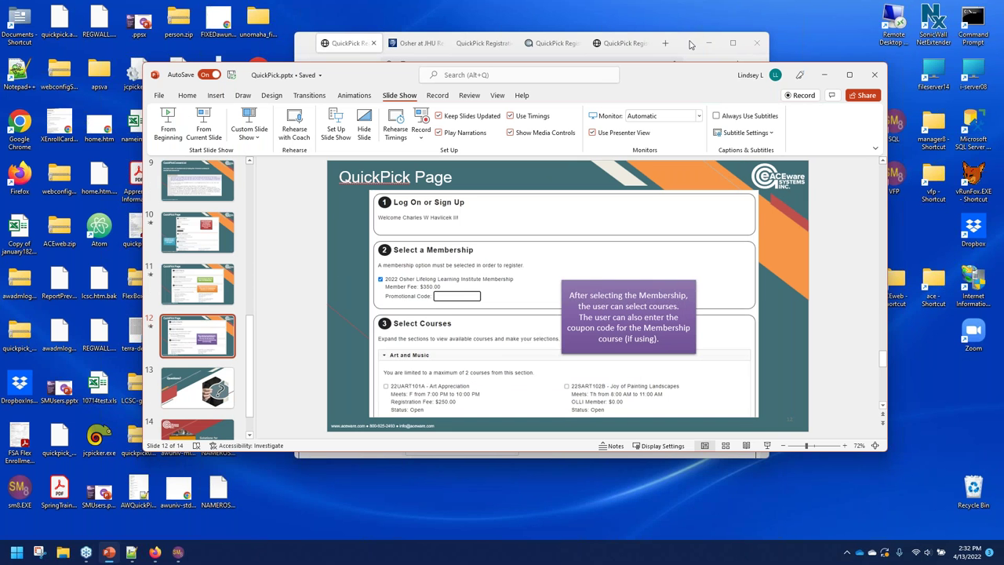
pyautogui.click(690, 44)
pyautogui.click(816, 75)
pyautogui.click(684, 43)
pyautogui.moveTo(684, 43); pyautogui.dragTo(723, 87)
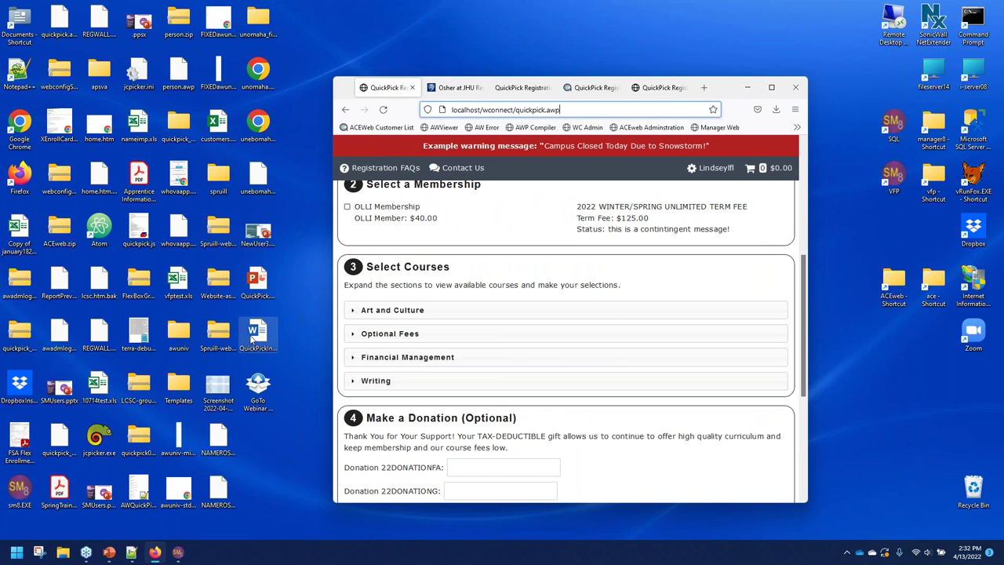
# Open QuickPickInstructions.docx, minimize Word, and maximize the Firefox window.
pyautogui.doubleClick(258, 329)
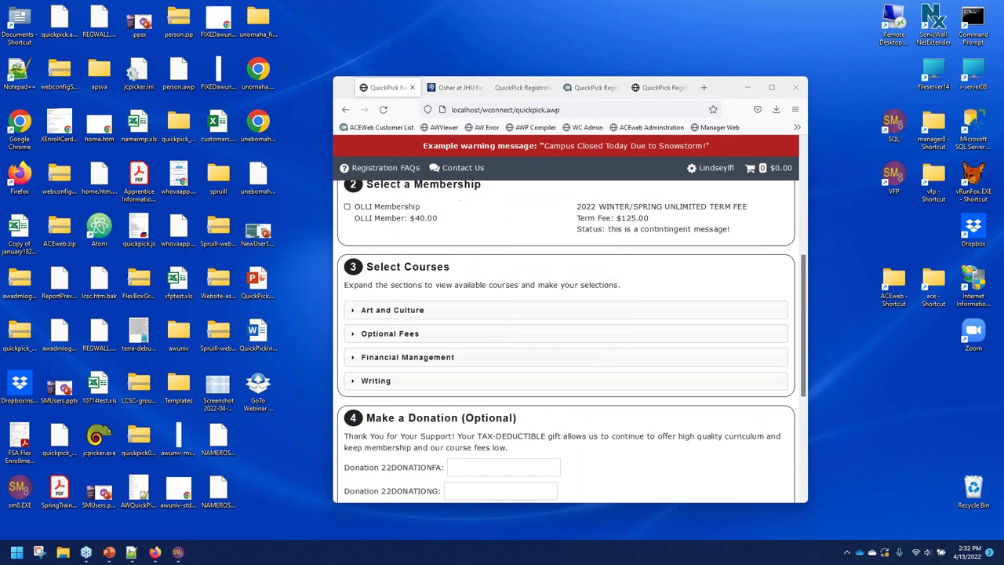
pyautogui.press('super+Down')
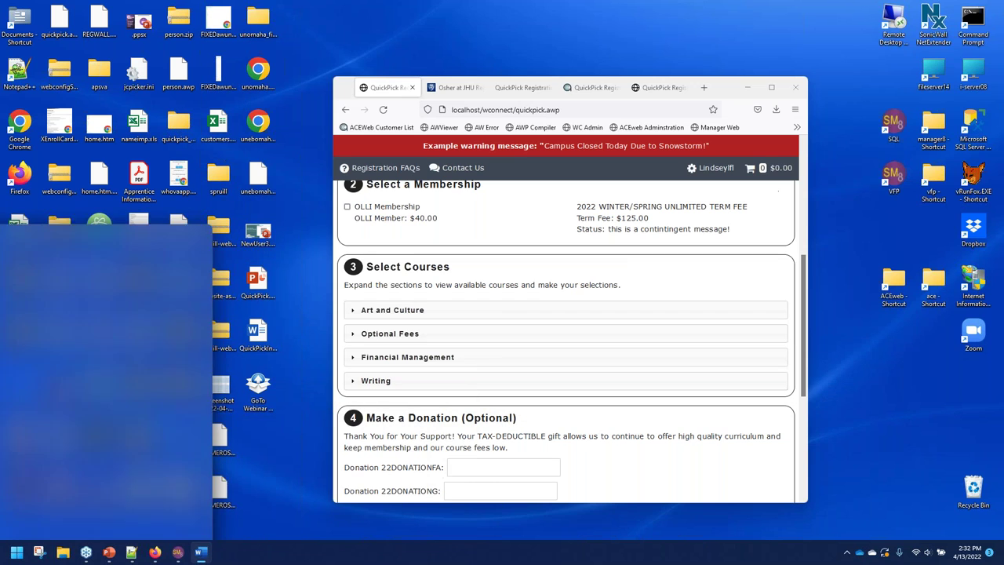
pyautogui.click(772, 87)
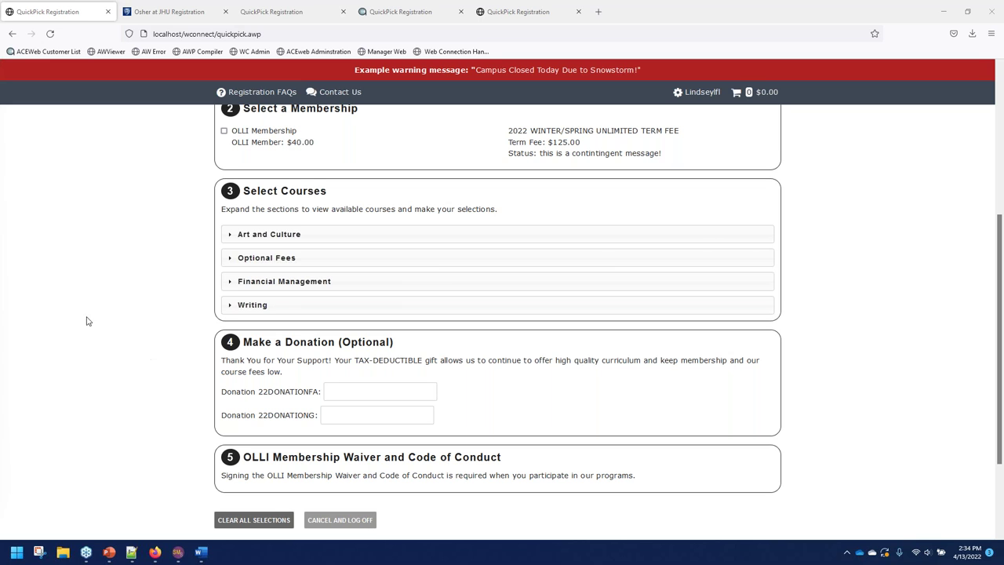
pyautogui.scroll(5, 218, 293)
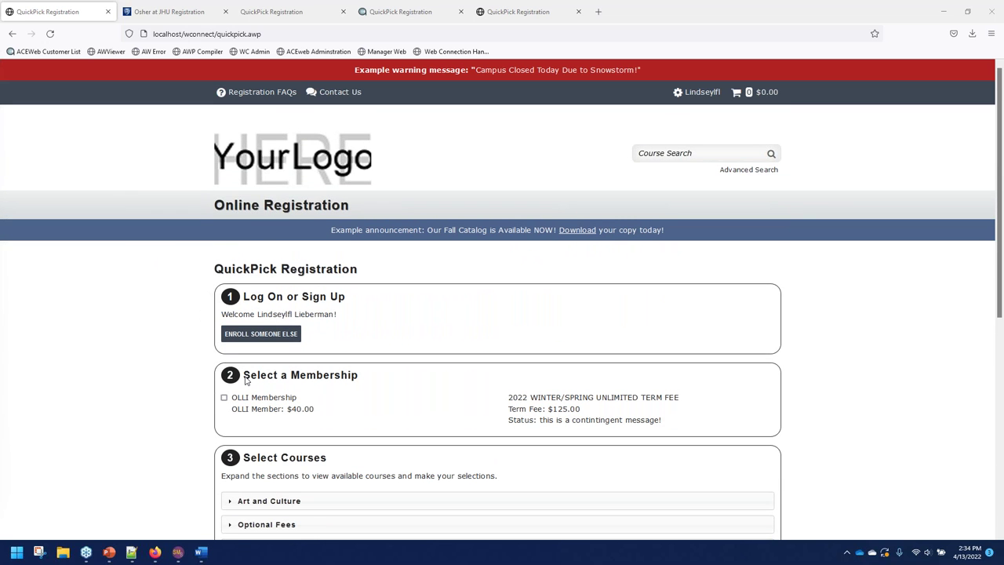
pyautogui.scroll(-5, 157, 321)
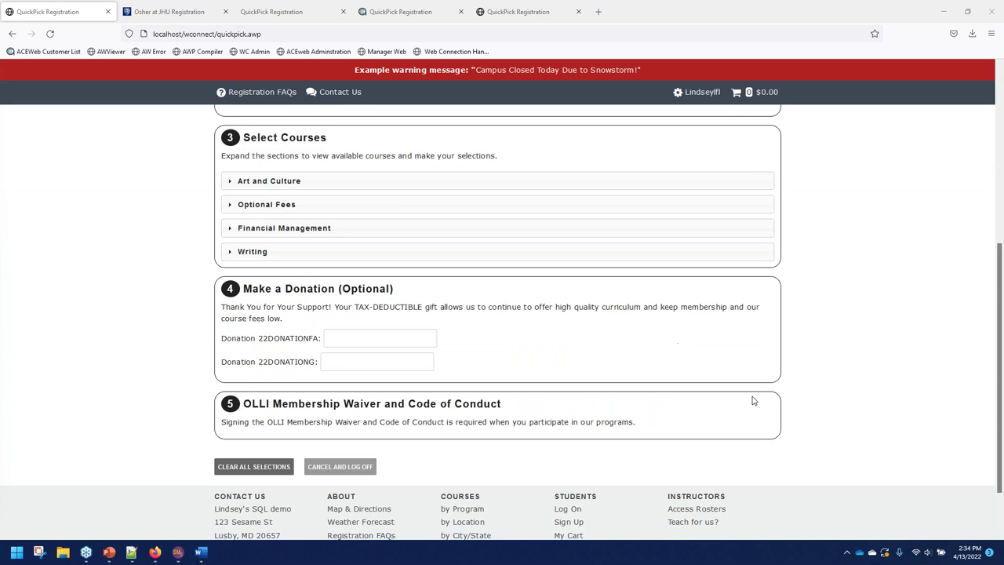
pyautogui.scroll(3, 186, 348)
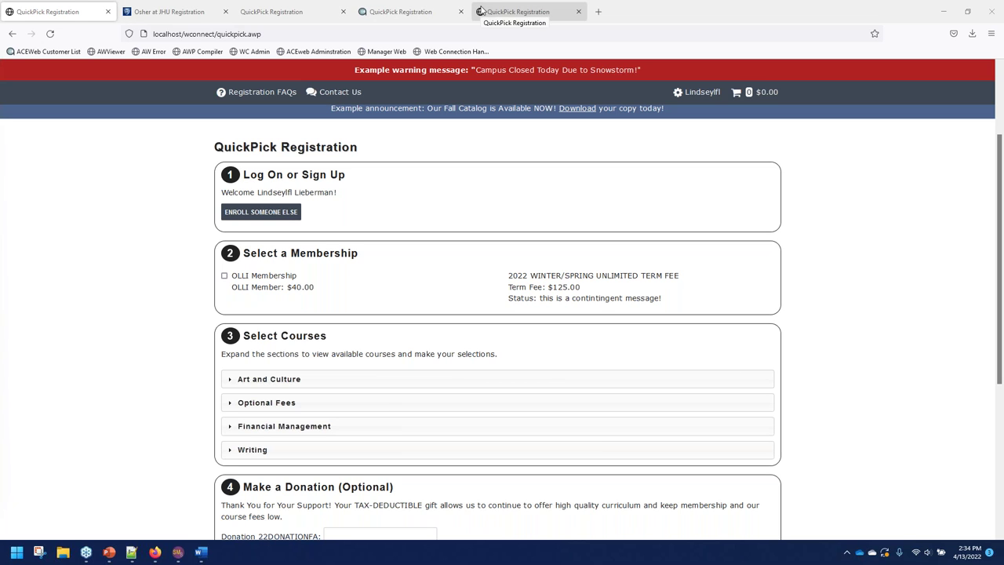
# Switch to the live JMU QuickPick page and expand Session A, highlighting the promo code FREE note.
pyautogui.click(486, 11)
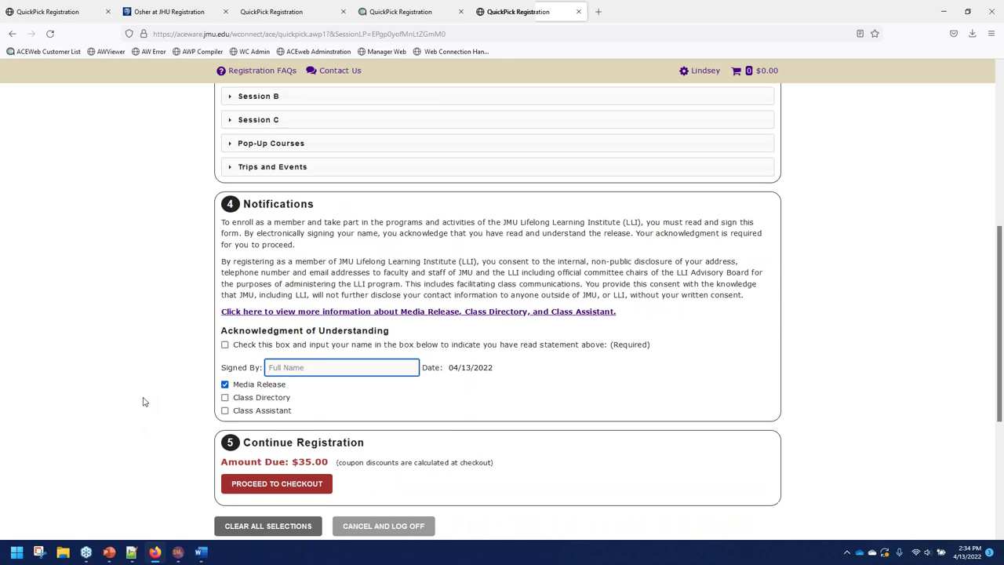
pyautogui.scroll(5, 143, 401)
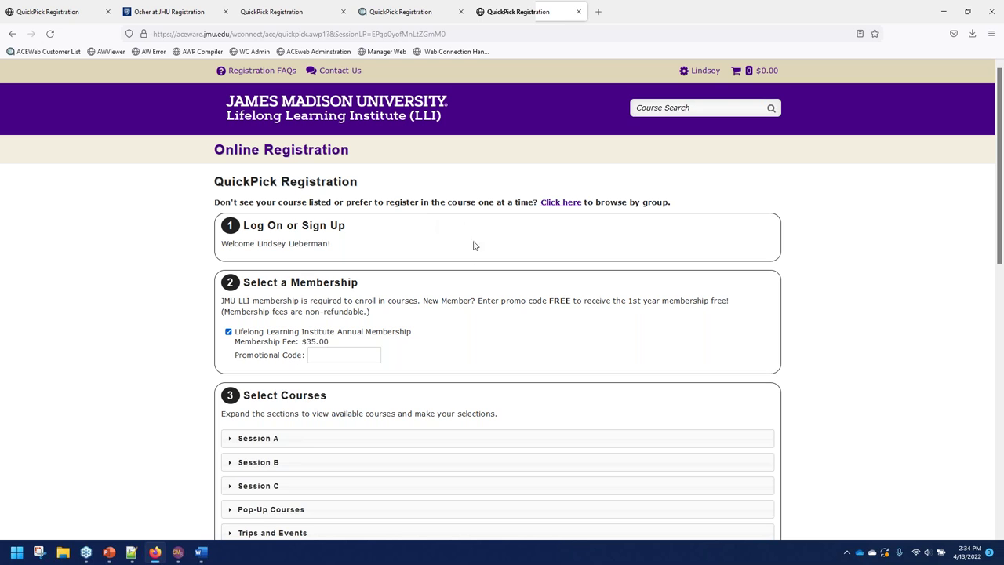
pyautogui.click(324, 438)
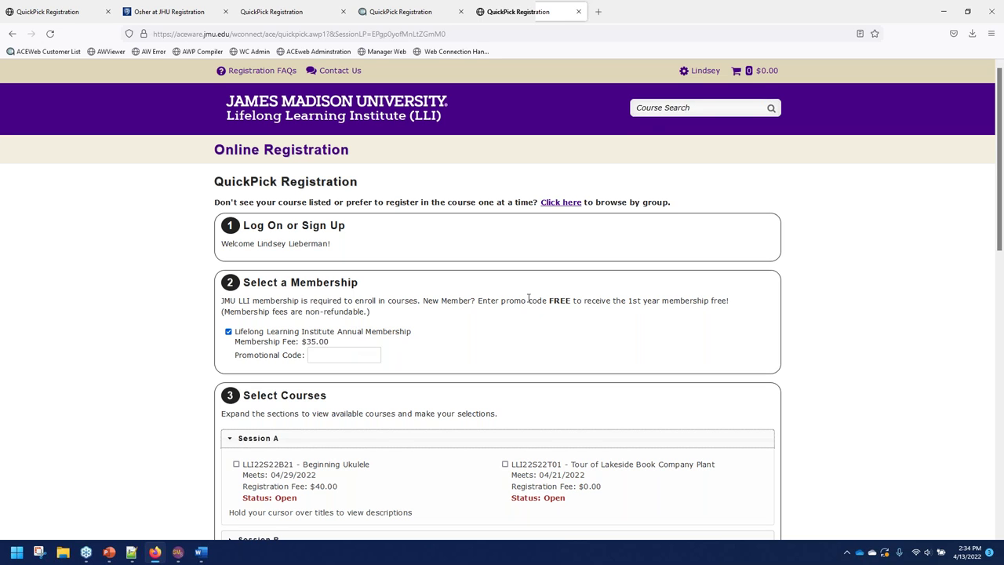
pyautogui.moveTo(514, 300); pyautogui.dragTo(728, 309)
pyautogui.click(576, 322)
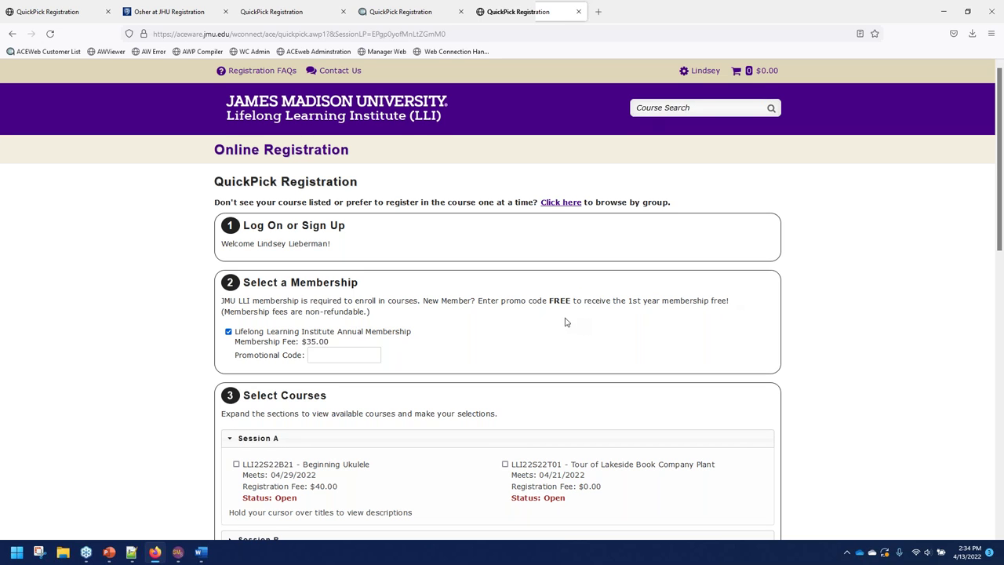
pyautogui.scroll(-1, 385, 324)
# Expand then collapse Session B, expand the empty Trips and Events and Pop-Up Courses sections.
pyautogui.click(259, 486)
pyautogui.scroll(-5, 128, 396)
pyautogui.scroll(1, 326, 267)
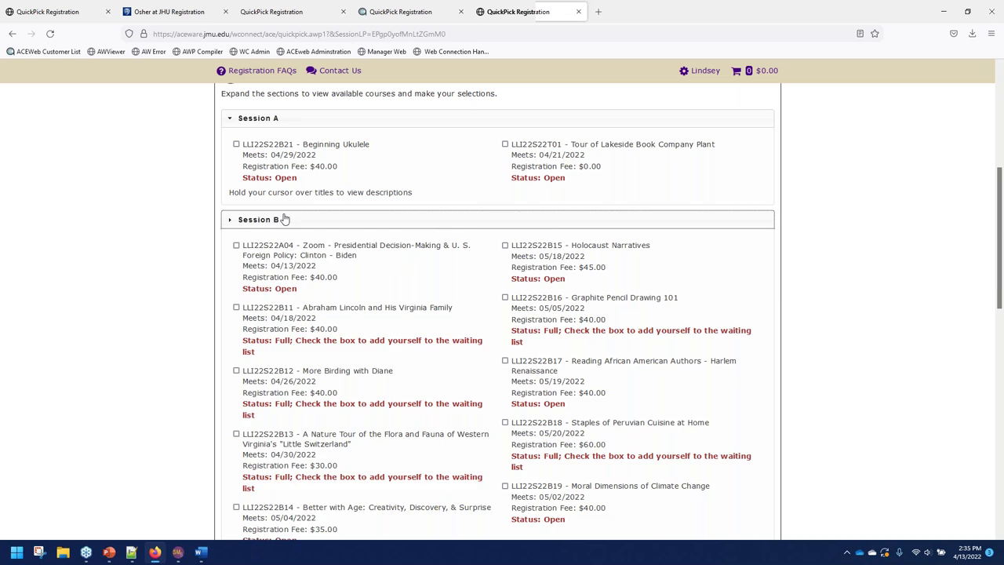
pyautogui.click(285, 219)
pyautogui.click(294, 291)
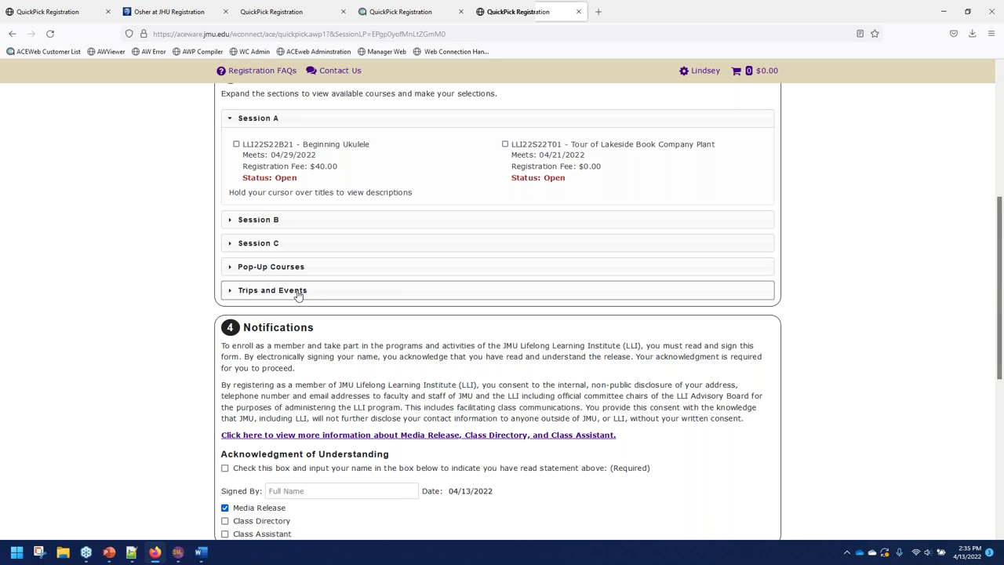
pyautogui.click(282, 267)
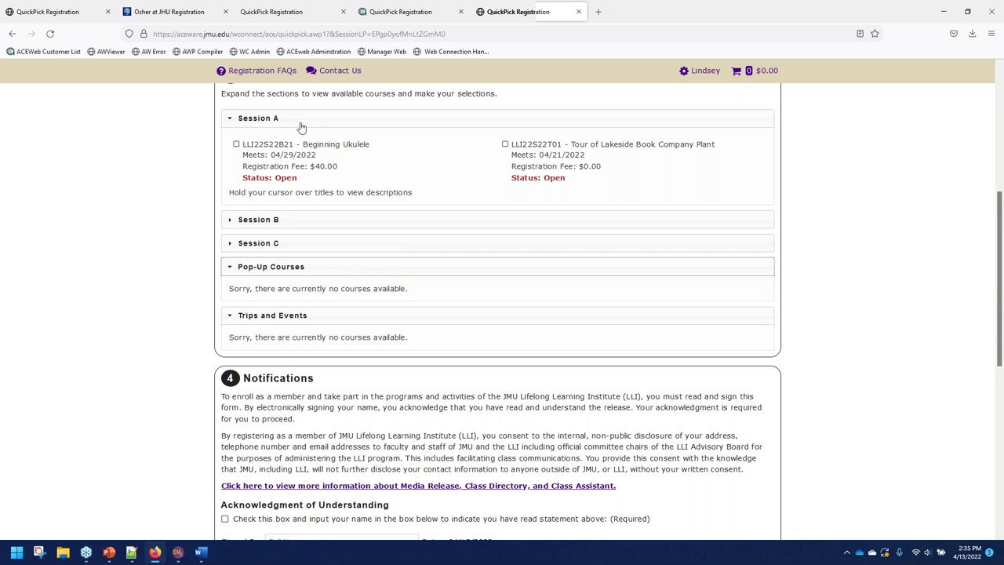
pyautogui.click(298, 122)
pyautogui.hotkey('ctrl', 'Tab')
pyautogui.hotkey('ctrl', 'Tab')
pyautogui.hotkey('ctrl', 'Tab')
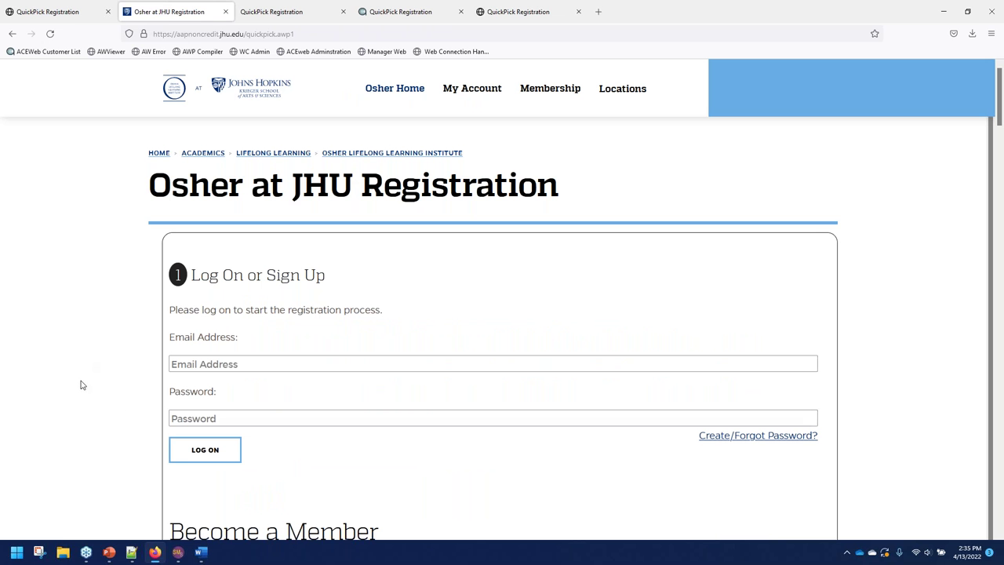
# Log on to Osher at JHU with the account email and password, declining to save the login.
pyautogui.click(263, 360)
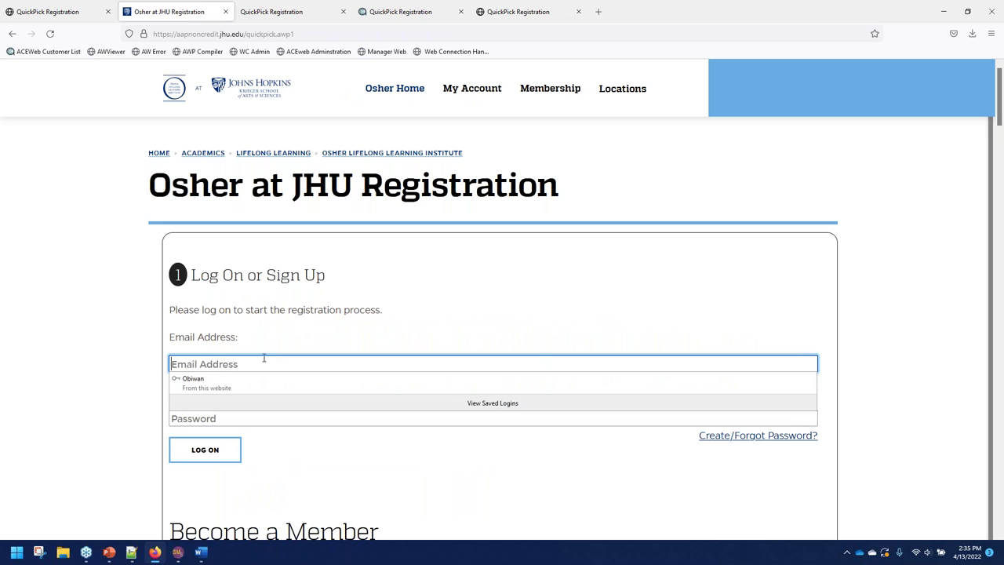
pyautogui.press('Tab')
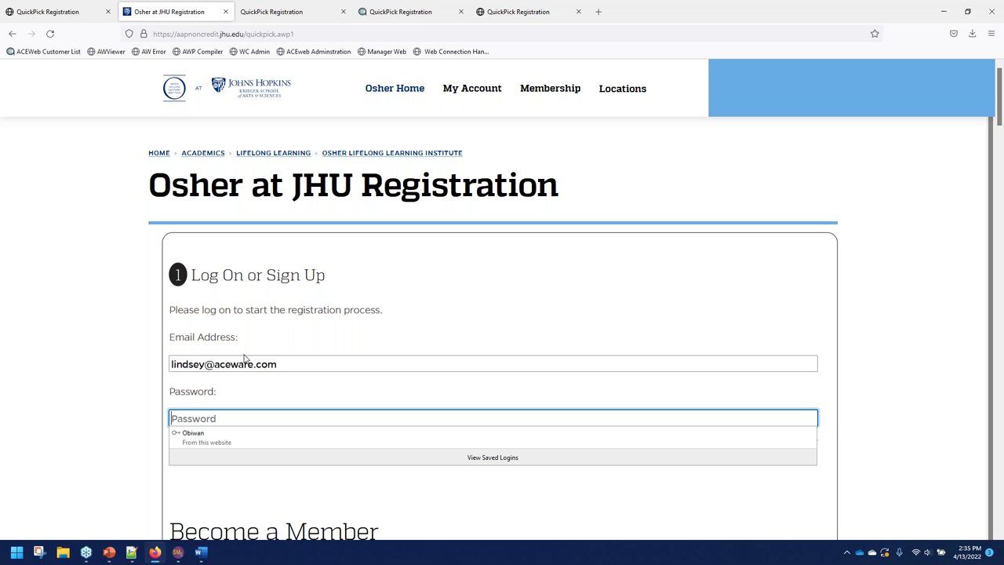
pyautogui.write('********')
pyautogui.press('Return')
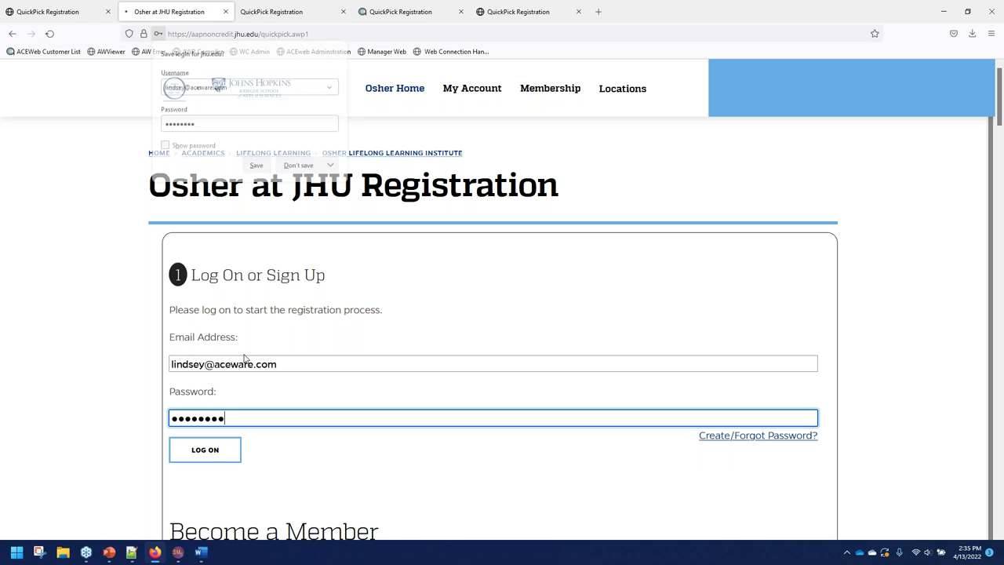
pyautogui.click(302, 165)
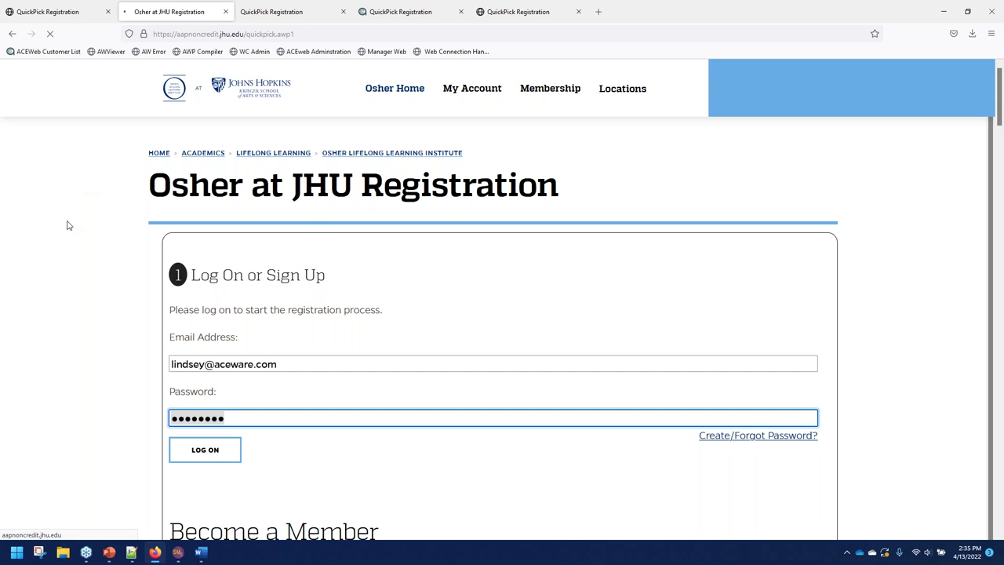
# Expand Activities for Non-members and Guests to list courses 22SNM and 22SE001.
pyautogui.scroll(-5, 352, 389)
pyautogui.scroll(1, 534, 281)
pyautogui.scroll(2, 280, 246)
pyautogui.scroll(-3, 403, 224)
pyautogui.scroll(1, 305, 459)
pyautogui.scroll(-4, 273, 415)
pyautogui.click(274, 429)
pyautogui.scroll(-2, 397, 311)
pyautogui.scroll(-3, 379, 476)
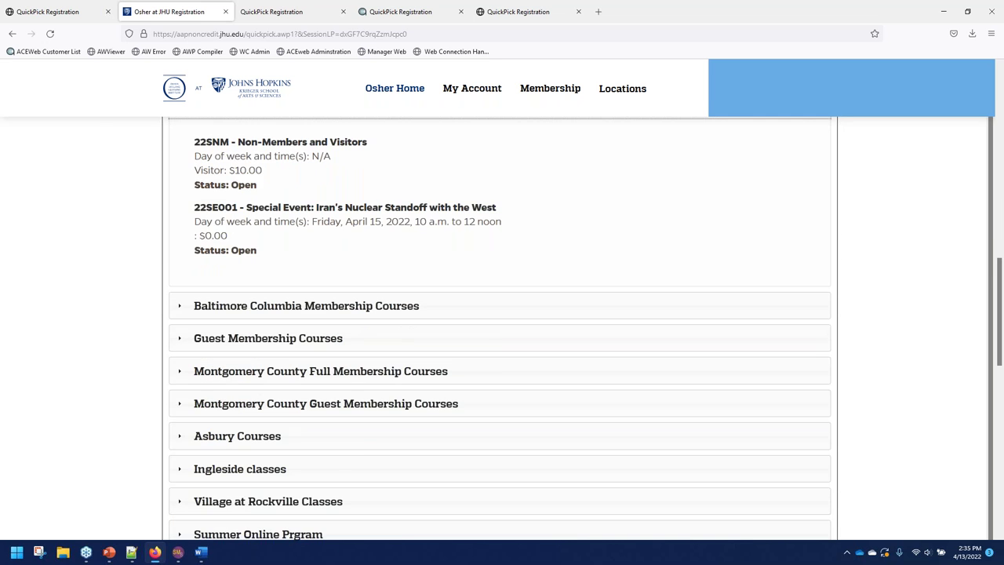
pyautogui.click(131, 552)
# Review the colcount: 2 and courseorder "cocatcode" lines in QuickPickBoxes.txt, then minimize Notepad++.
pyautogui.scroll(-1, 207, 230)
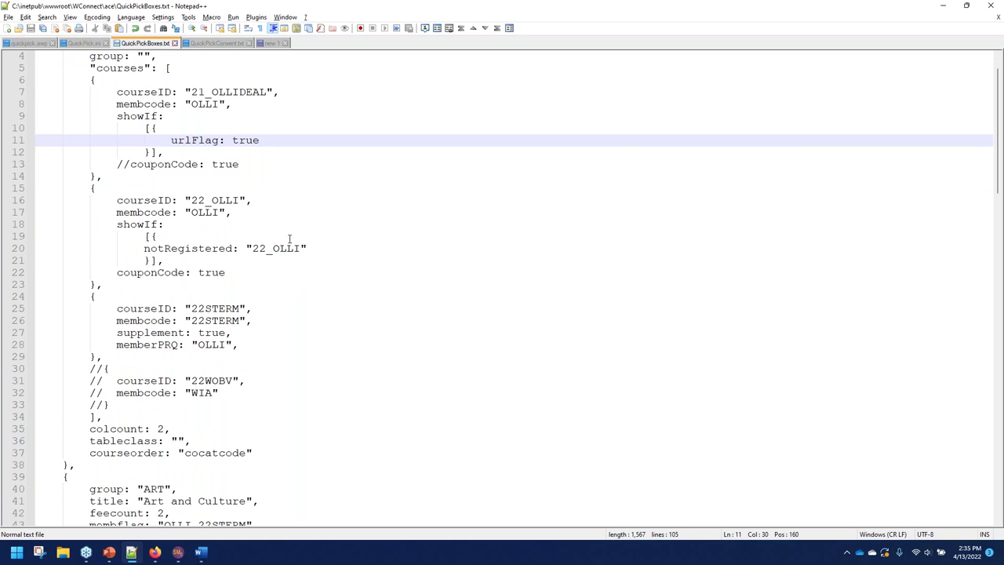
pyautogui.scroll(1, 154, 280)
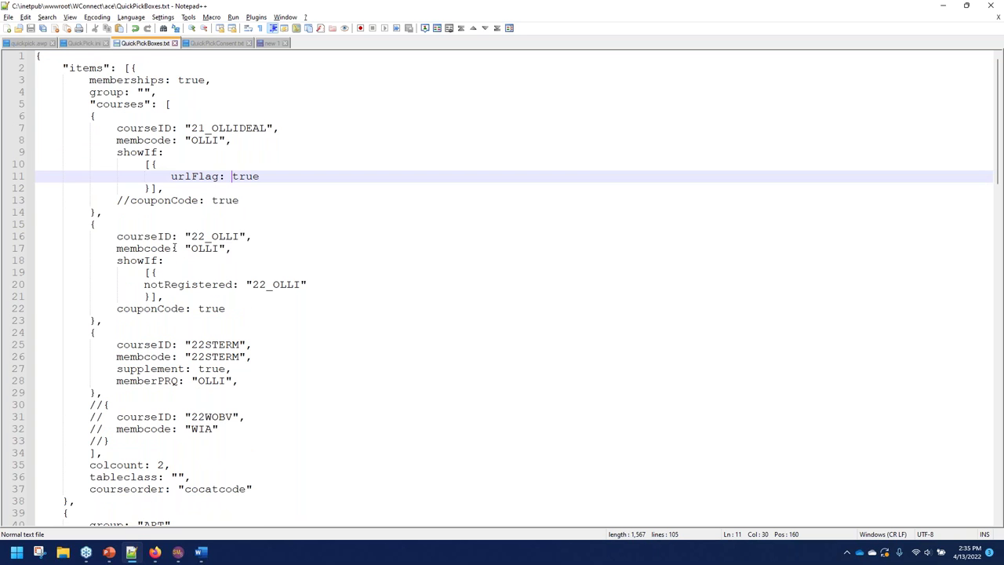
pyautogui.moveTo(170, 465); pyautogui.dragTo(88, 465)
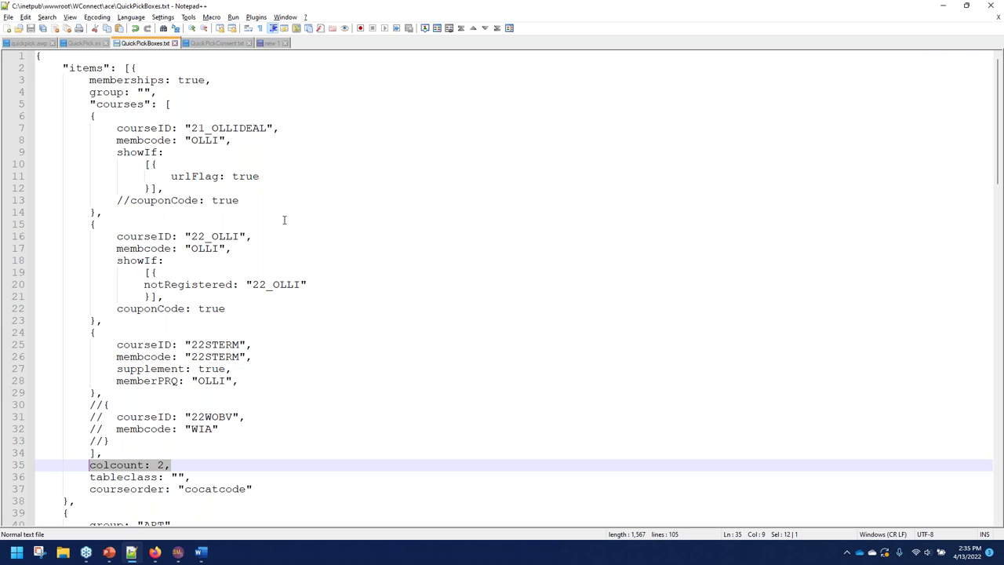
pyautogui.moveTo(268, 489); pyautogui.dragTo(283, 484)
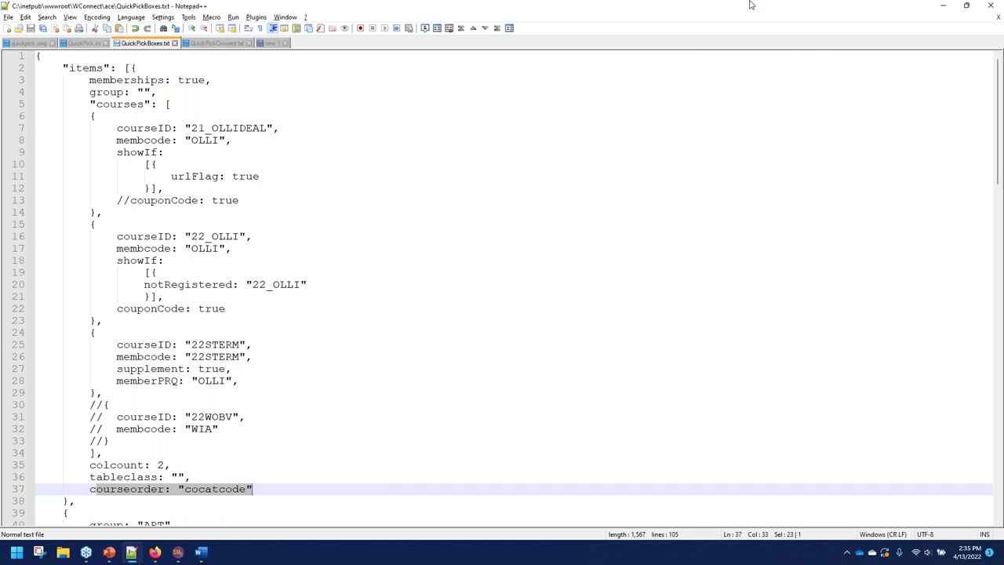
pyautogui.click(944, 6)
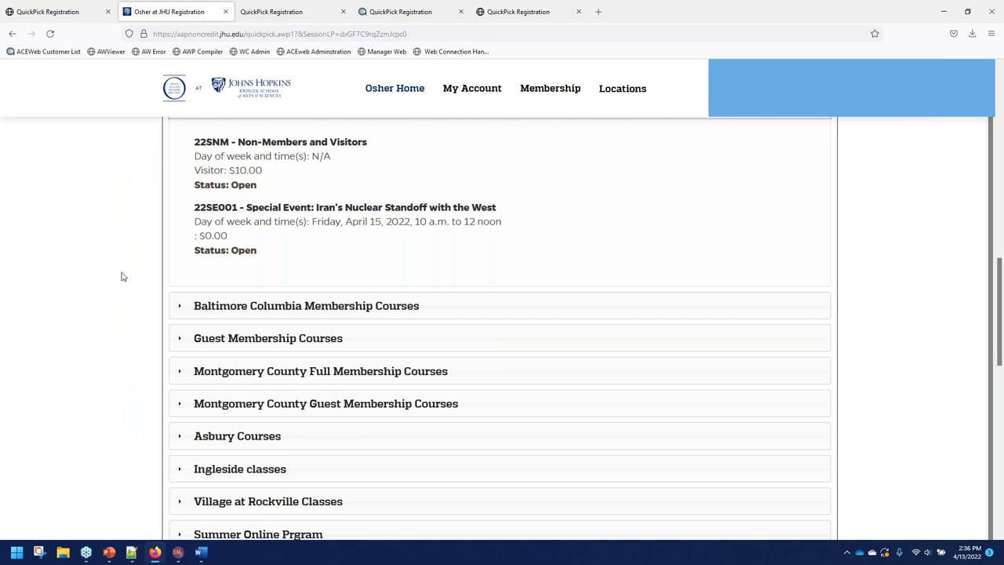
# Collapse Non-members and Guests, then browse the Baltimore Columbia and Montgomery County membership course lists.
pyautogui.scroll(1, 181, 257)
pyautogui.scroll(1, 185, 255)
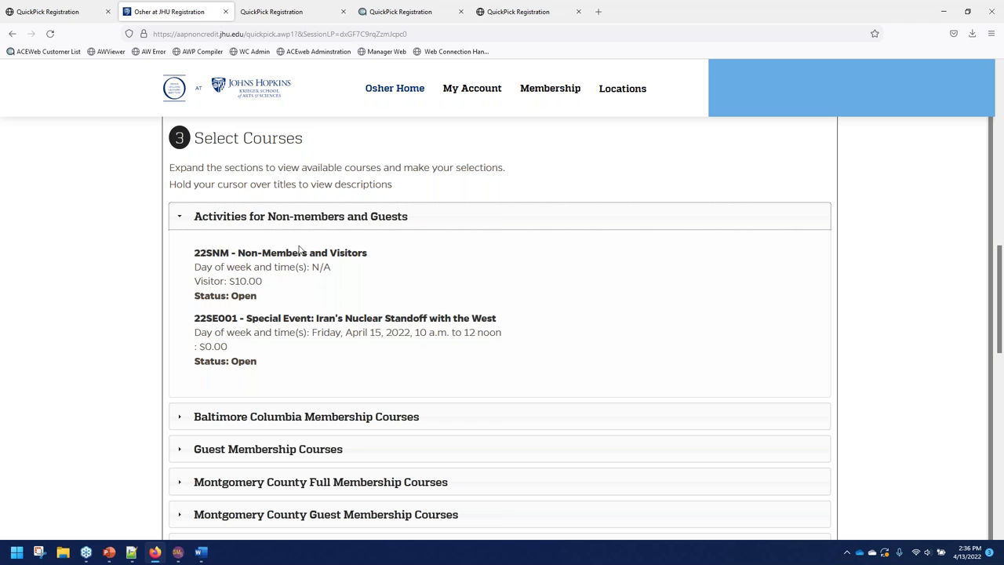
pyautogui.click(326, 216)
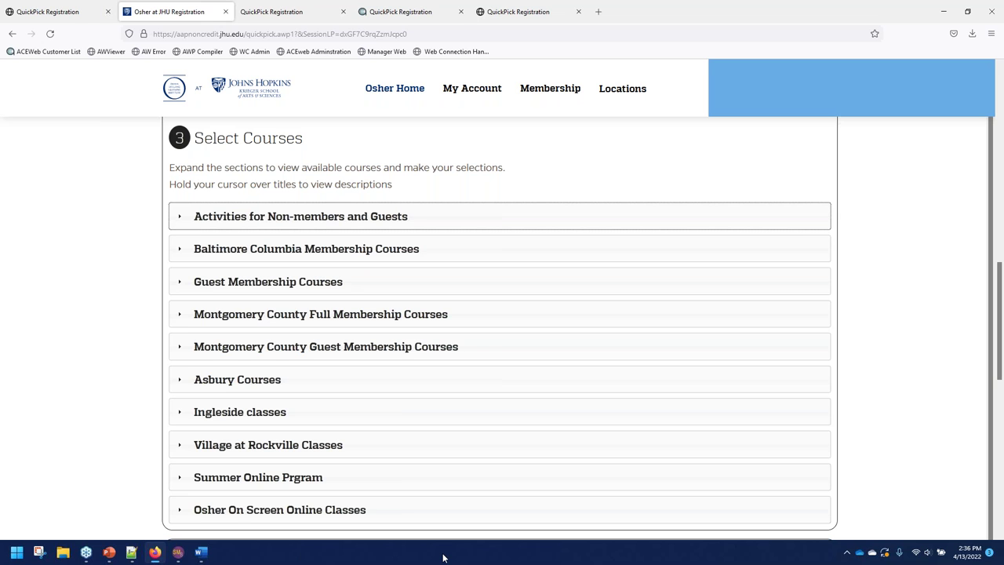
pyautogui.click(259, 250)
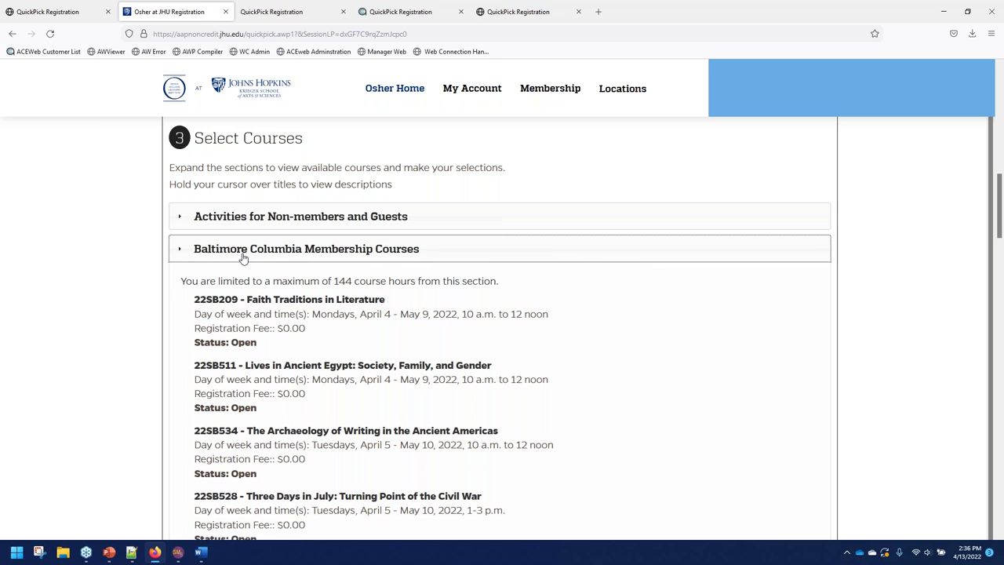
pyautogui.click(243, 255)
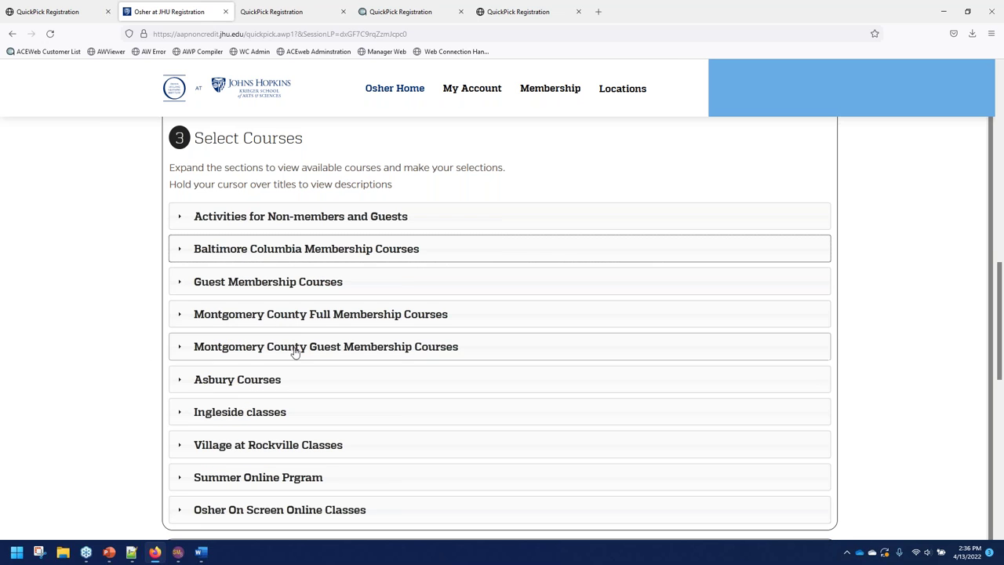
pyautogui.click(303, 317)
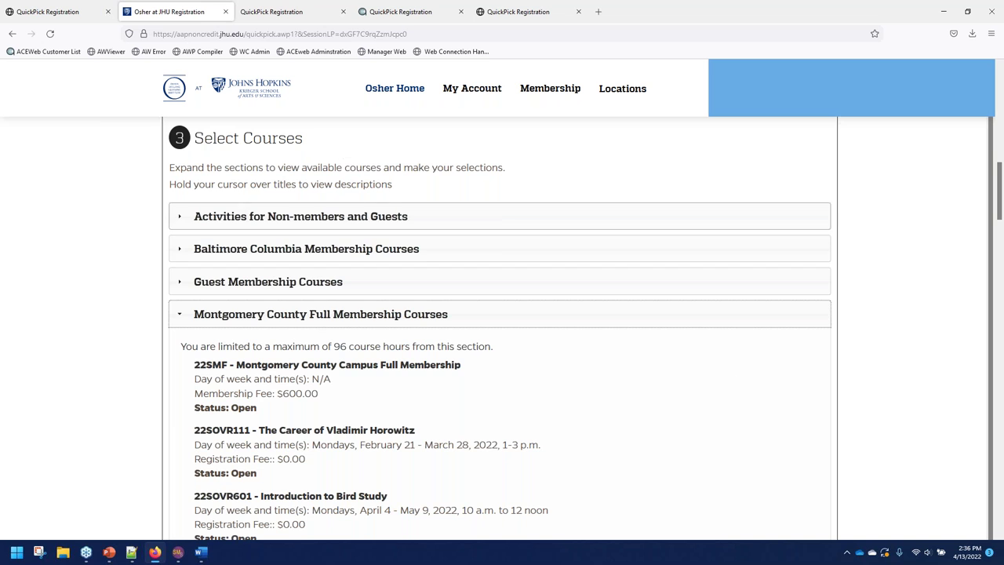
pyautogui.scroll(-8, 324, 247)
pyautogui.scroll(8, 298, 332)
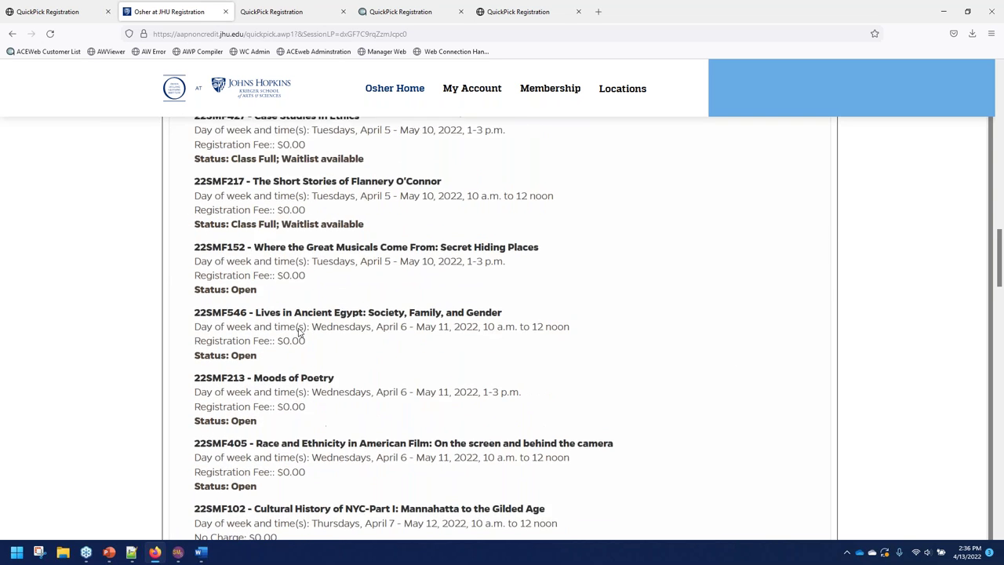
pyautogui.click(289, 266)
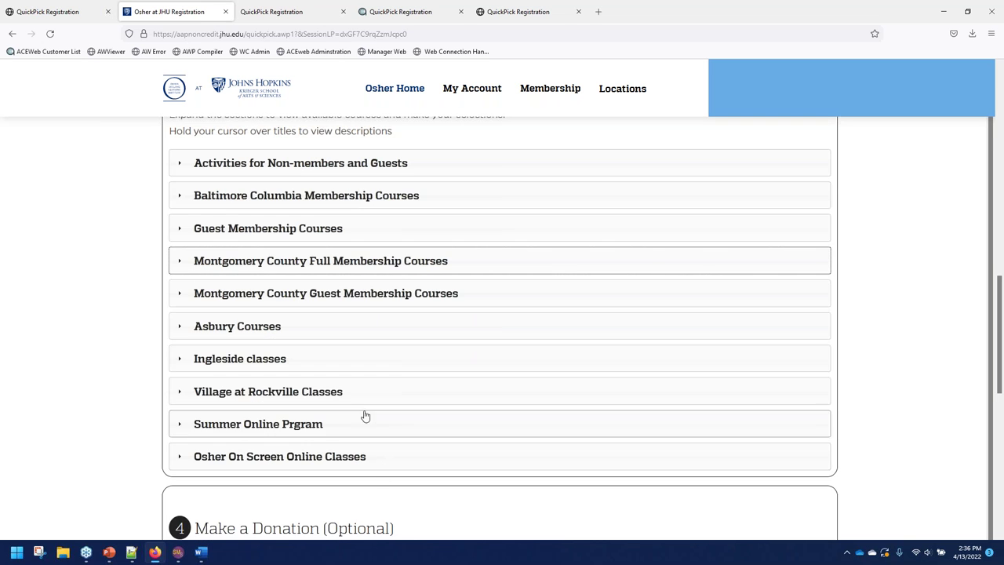
# Browse the Ingleside classes and Asbury Courses lists, collapsing each afterward.
pyautogui.click(287, 358)
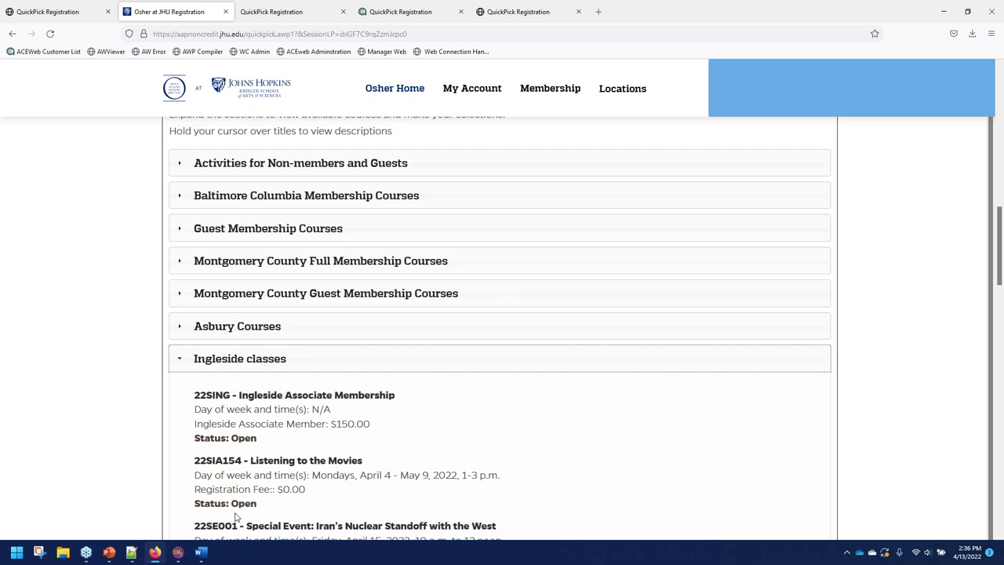
pyautogui.scroll(-1, 321, 476)
pyautogui.scroll(-1, 225, 228)
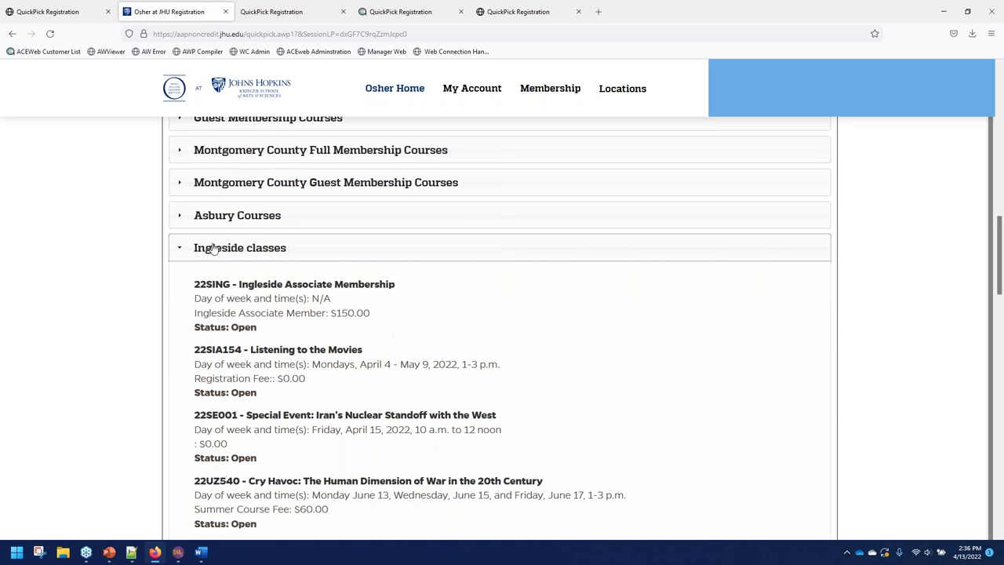
pyautogui.click(219, 248)
pyautogui.click(245, 219)
pyautogui.click(257, 226)
pyautogui.scroll(-4, 142, 251)
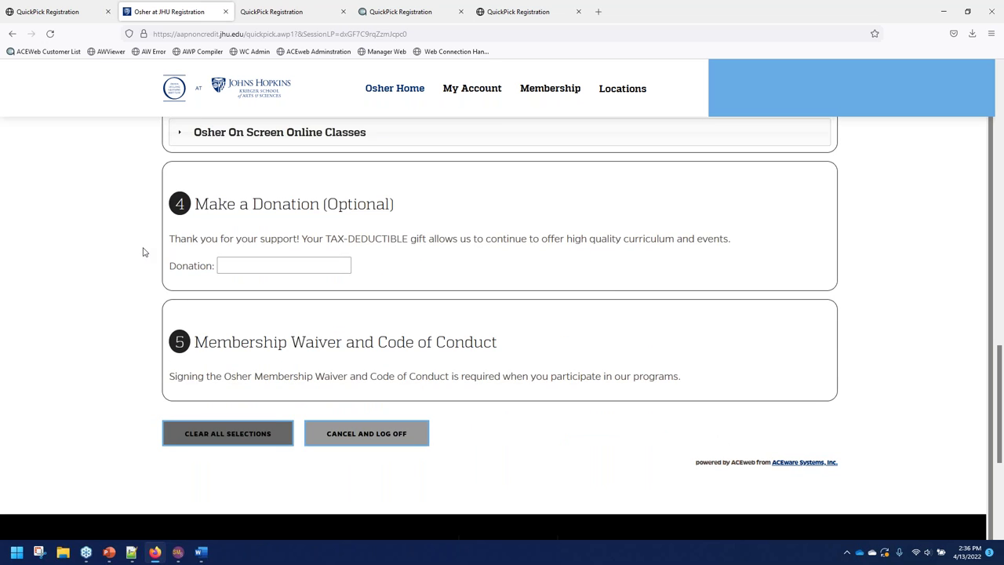
pyautogui.scroll(10, 269, 285)
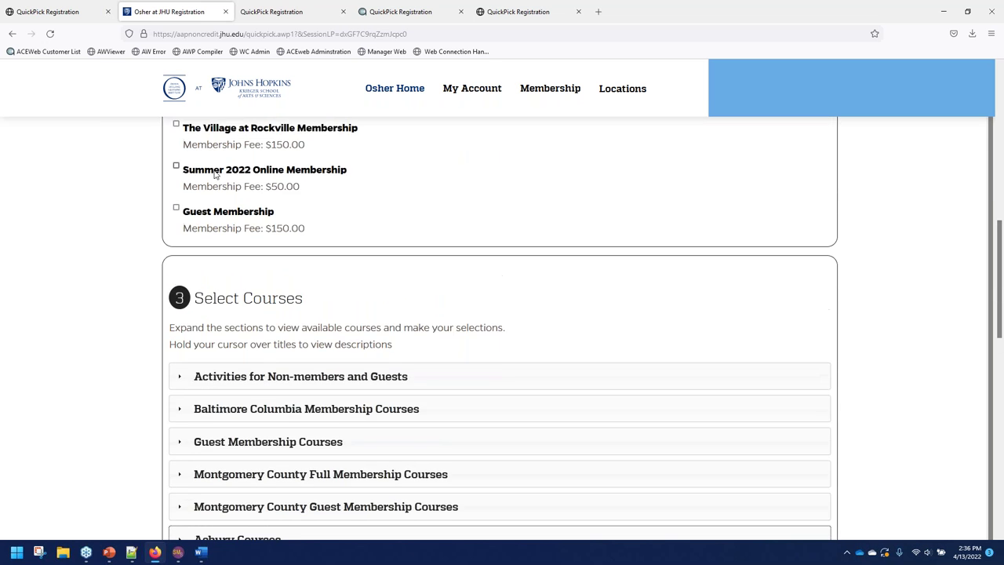
pyautogui.scroll(7, 215, 174)
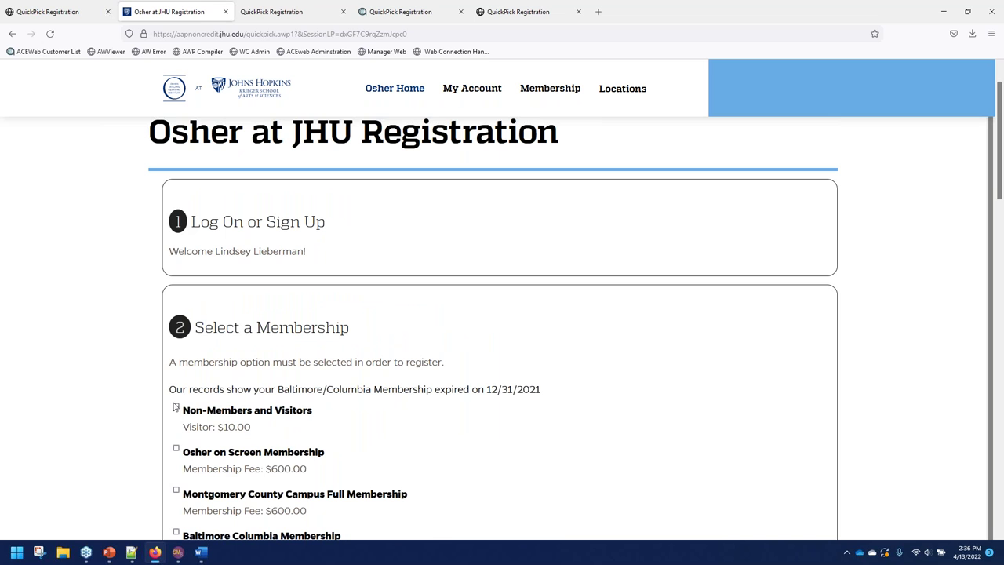
# Select the Non-Members and Visitors ($10.00) membership and look over the vaccination status choices.
pyautogui.click(176, 409)
pyautogui.scroll(-2, 314, 368)
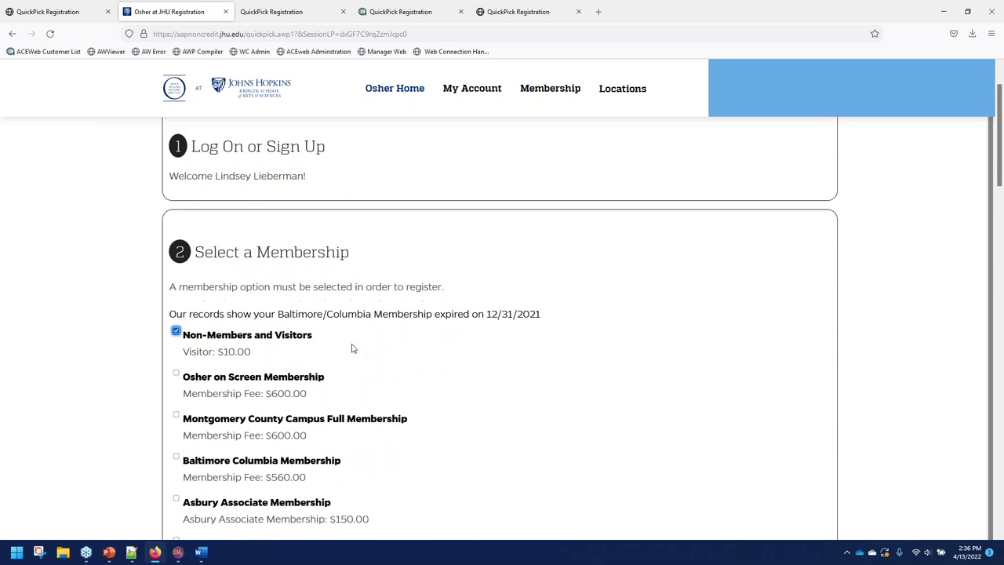
pyautogui.scroll(-15, 368, 345)
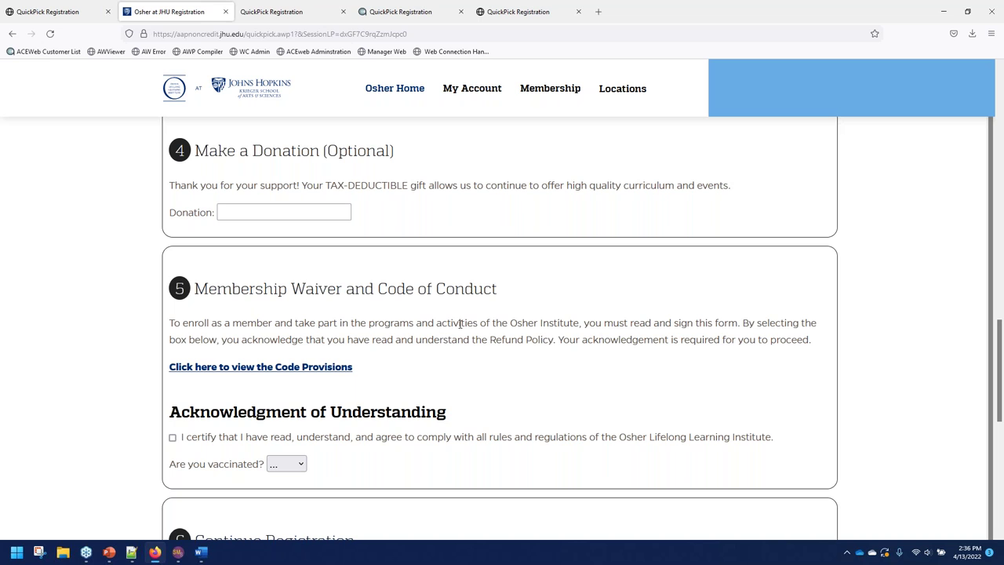
pyautogui.click(297, 467)
pyautogui.click(321, 463)
pyautogui.scroll(-4, 492, 364)
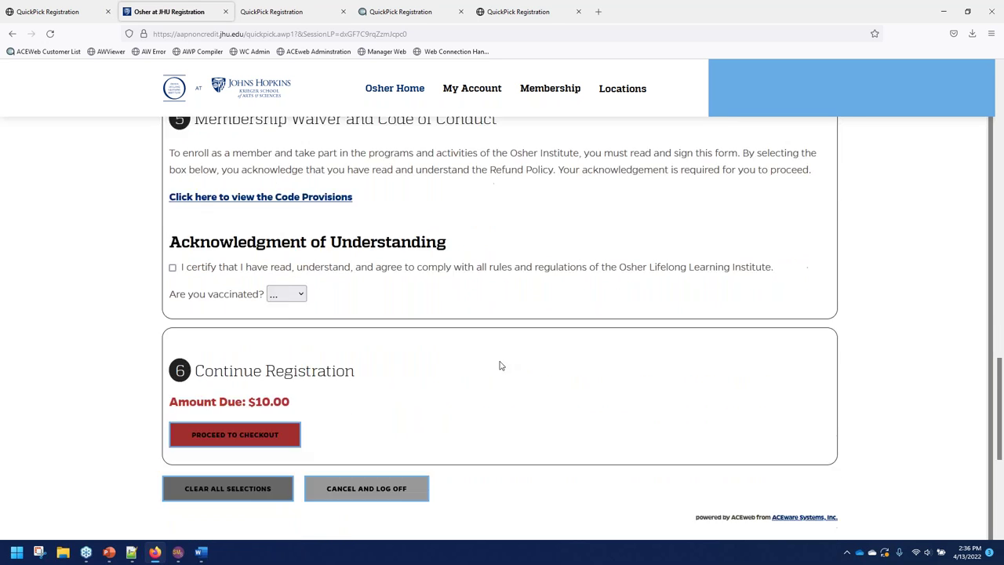
# Switch to the University of South Dakota page and expand Zoom, Vermillion, Sioux Falls and Brookings courses.
pyautogui.click(294, 14)
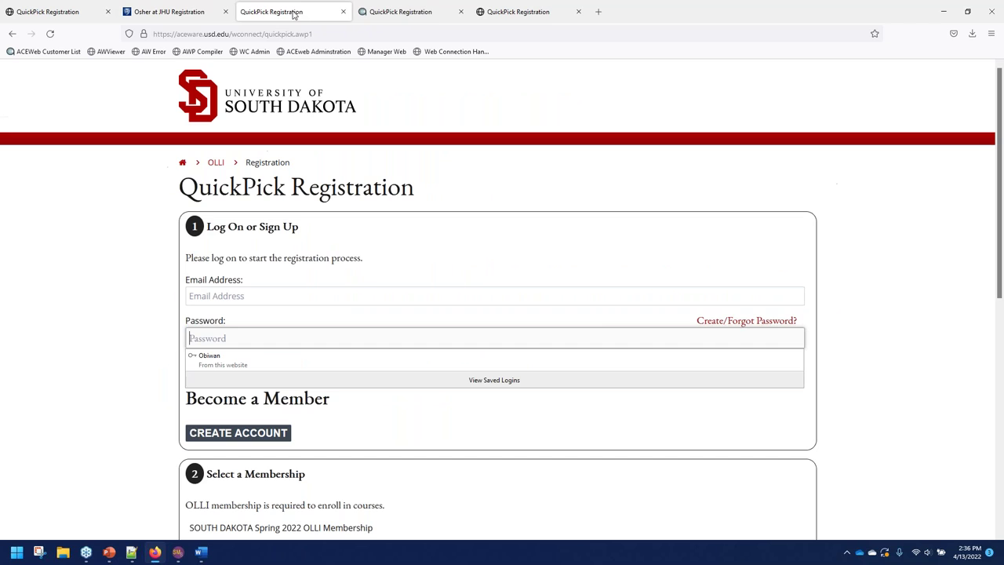
pyautogui.click(109, 300)
pyautogui.scroll(-1, 191, 384)
pyautogui.scroll(-3, 413, 431)
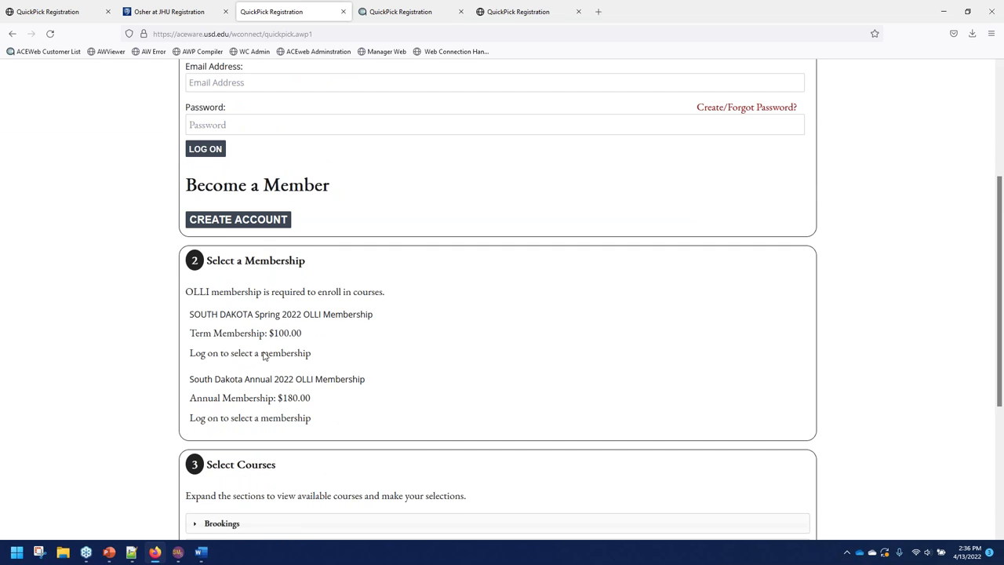
pyautogui.scroll(-2, 363, 363)
pyautogui.click(231, 439)
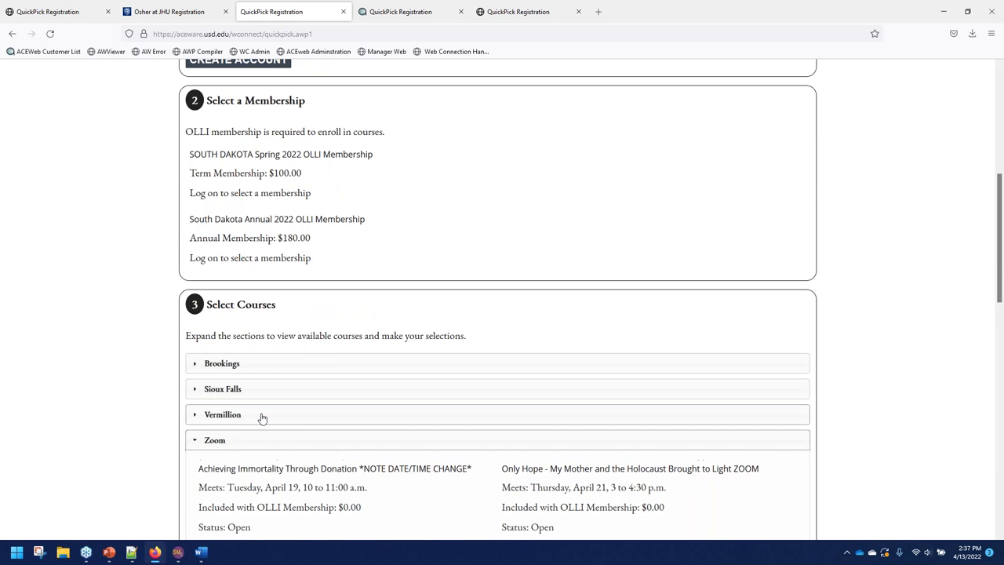
pyautogui.click(267, 414)
pyautogui.scroll(-2, 242, 400)
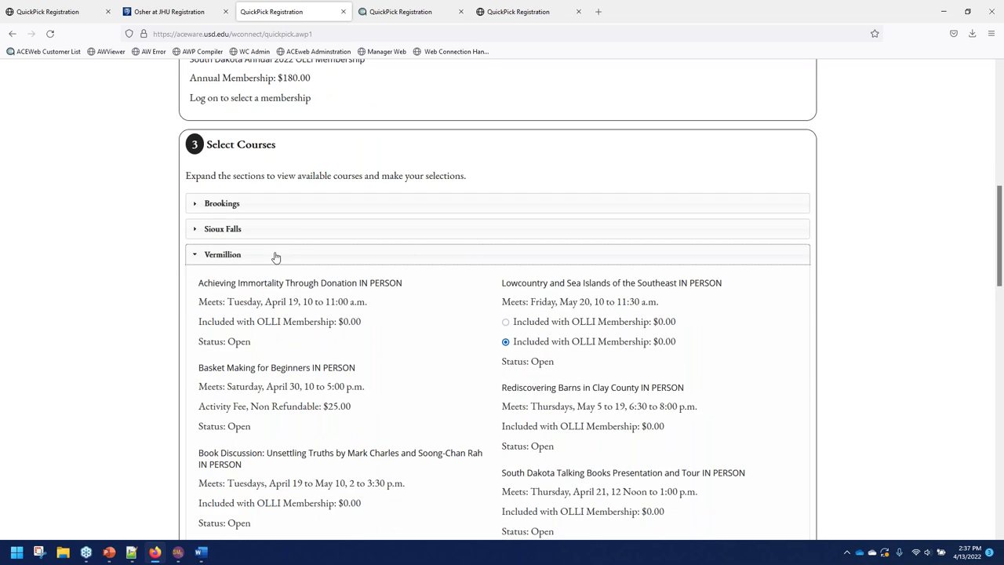
pyautogui.click(258, 232)
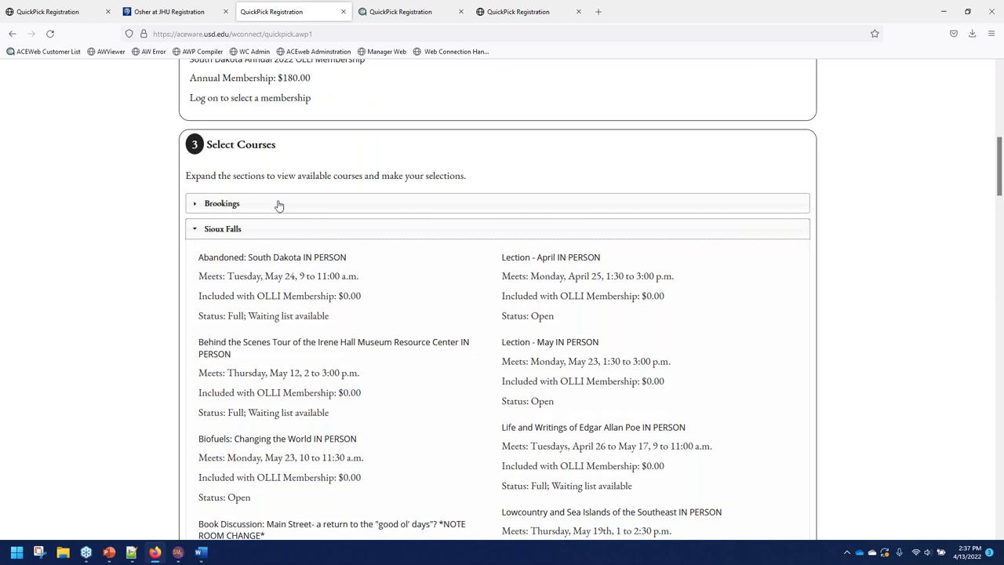
pyautogui.click(264, 207)
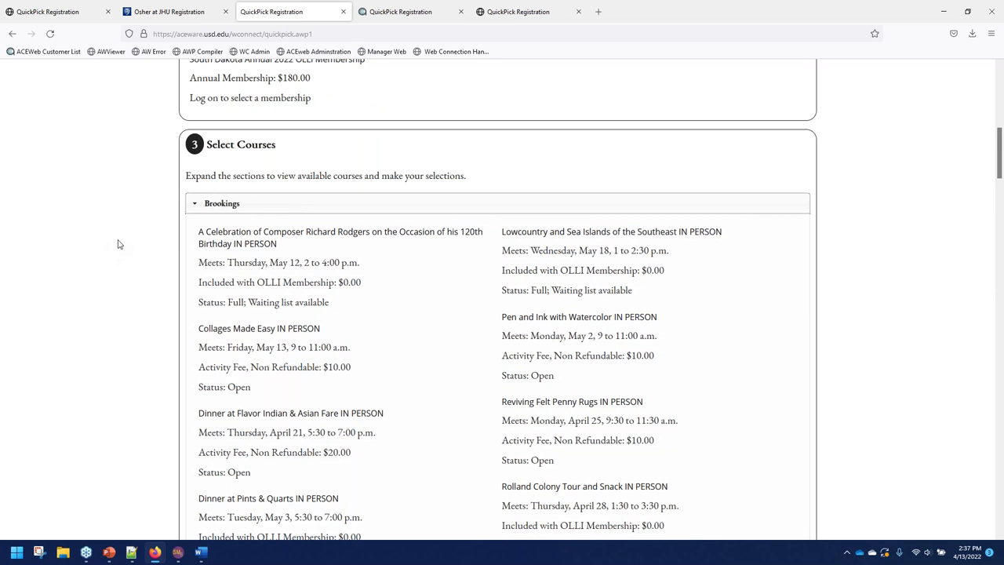
pyautogui.scroll(-1, 147, 270)
pyautogui.moveTo(502, 282); pyautogui.dragTo(533, 287)
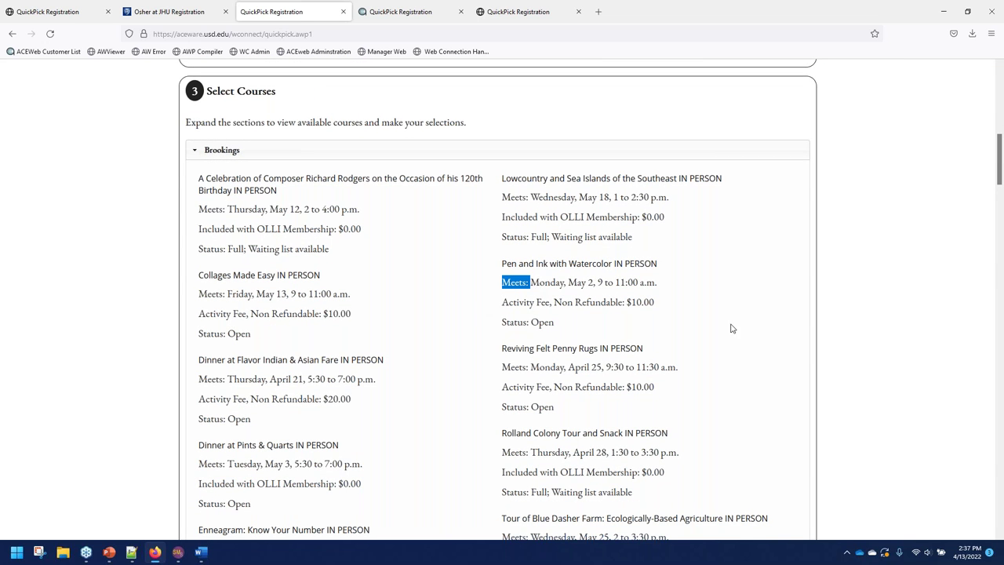
# Switch to the localhost QuickPick tab and expand Art and Culture, showing its three courses.
pyautogui.click(73, 7)
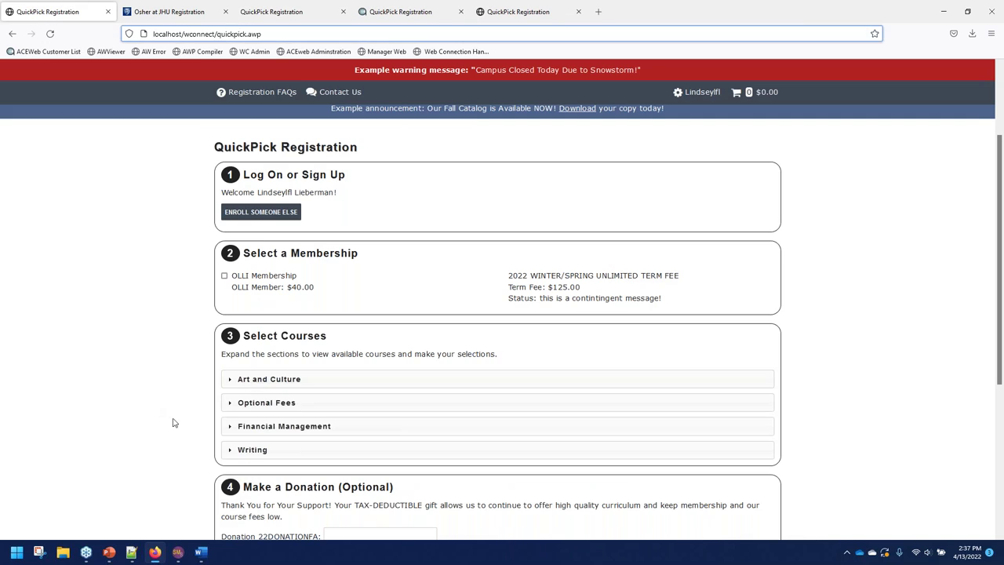
pyautogui.click(271, 379)
pyautogui.scroll(-1, 274, 390)
pyautogui.scroll(-3, 274, 390)
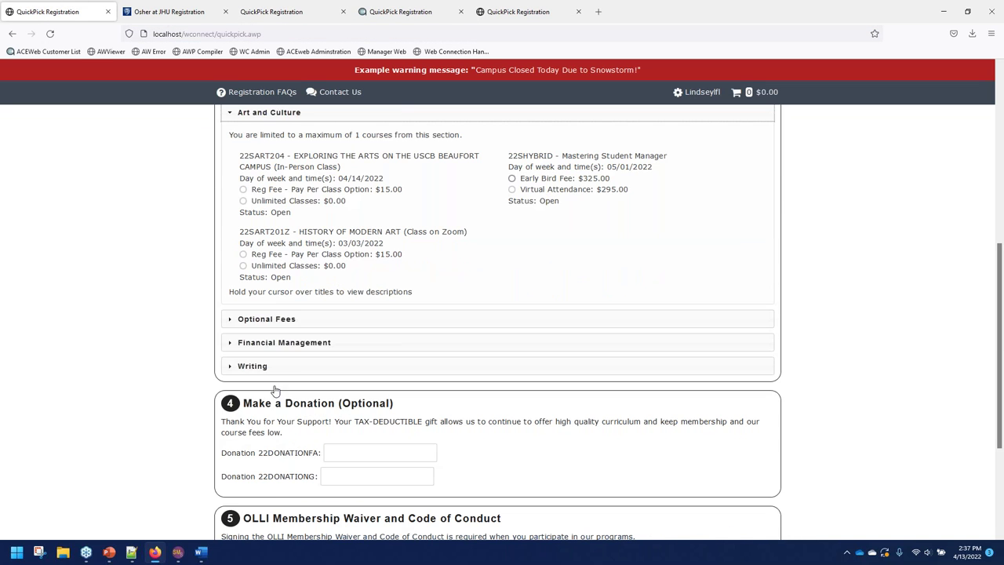
pyautogui.moveTo(239, 178); pyautogui.dragTo(336, 187)
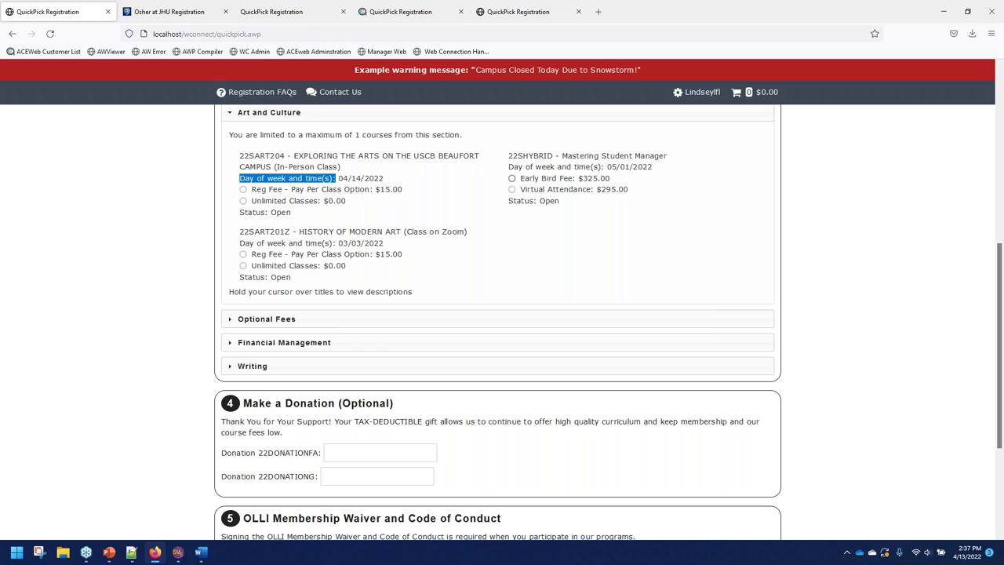
# In the JMU tab, load the Boise State Osher registration page from the 'boi' address suggestion.
pyautogui.click(376, 7)
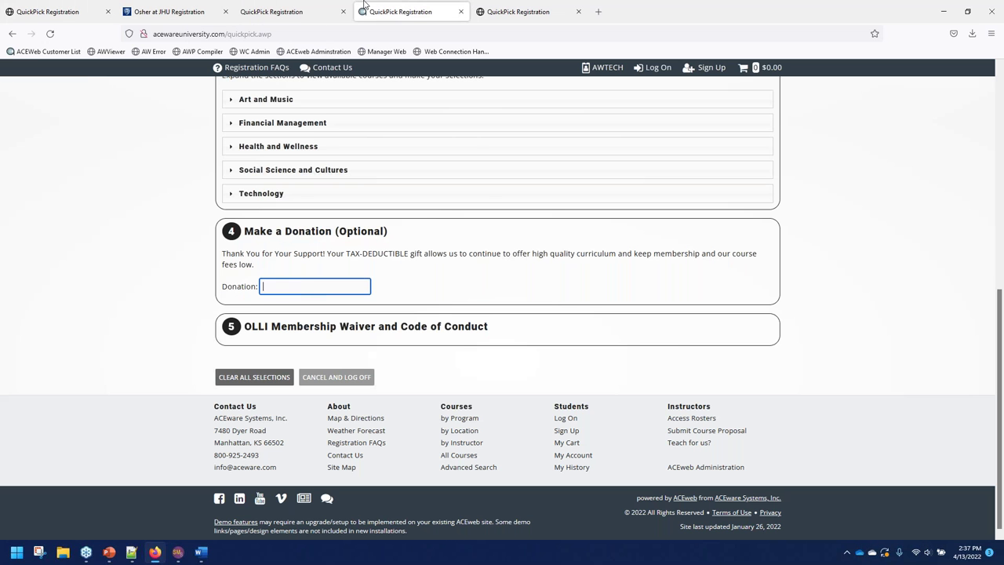
pyautogui.click(506, 6)
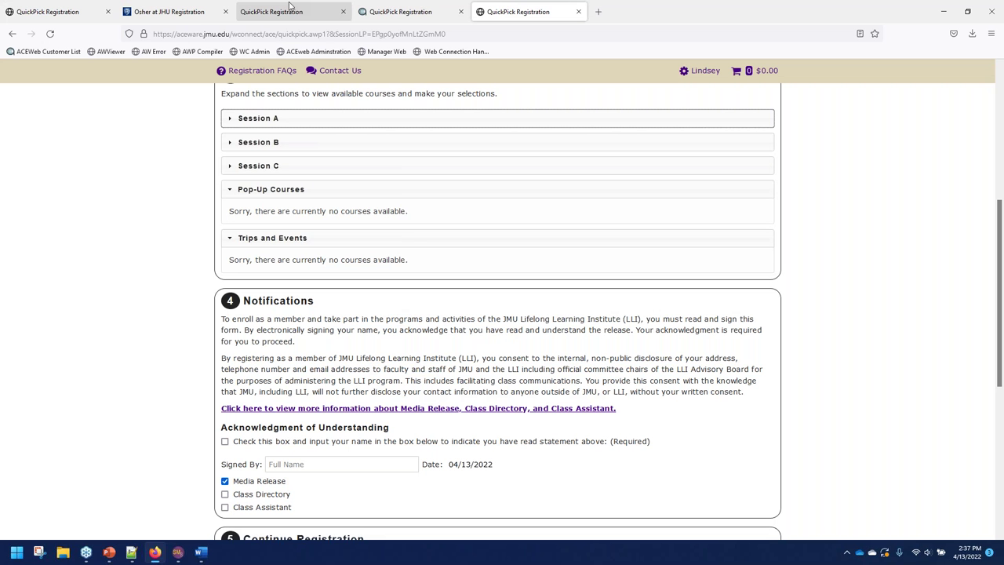
pyautogui.click(256, 34)
pyautogui.write('boi')
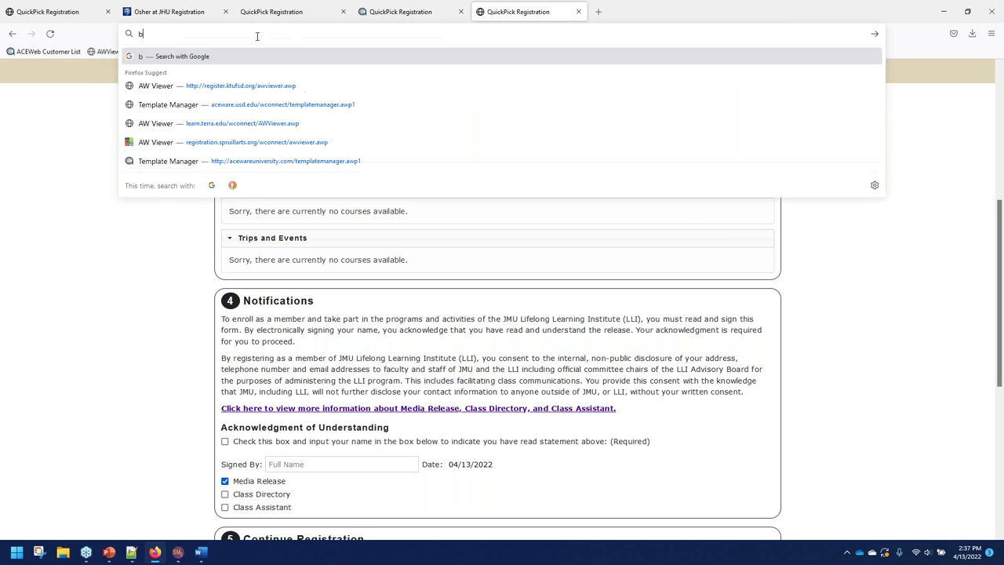
pyautogui.press('Down')
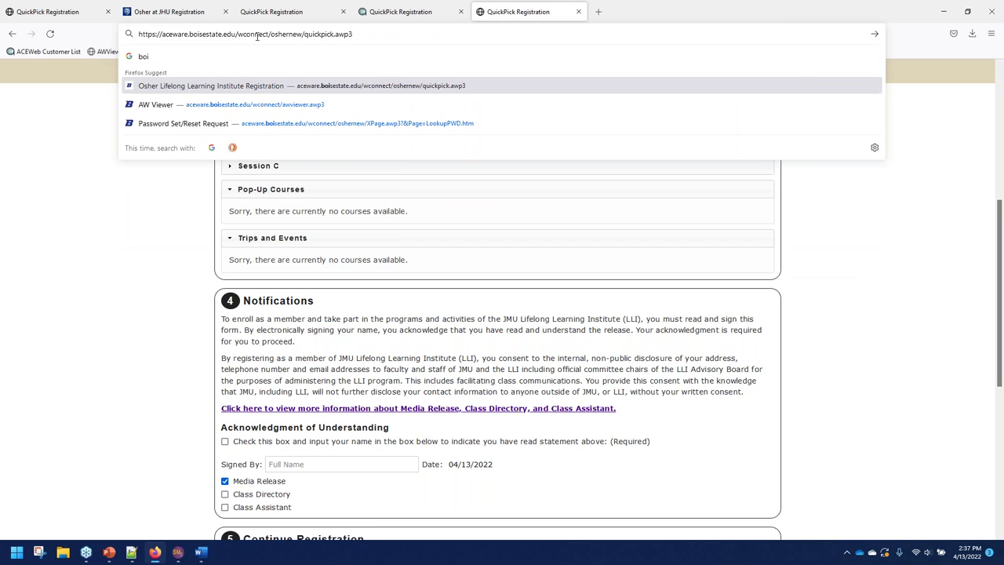
pyautogui.press('Return')
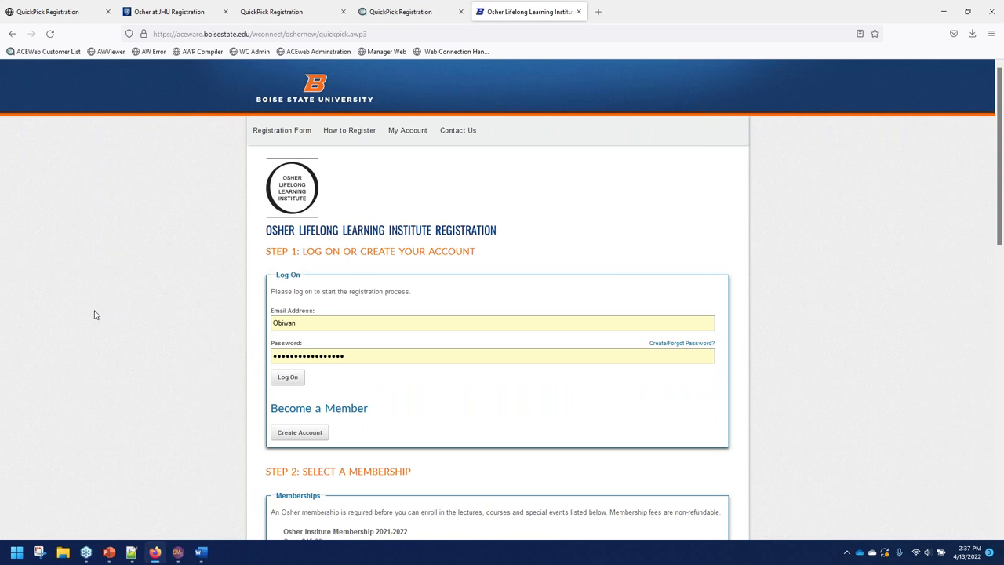
# Clear the autofilled Email and Password fields on the Boise State log-on form.
pyautogui.doubleClick(293, 323)
pyautogui.press('BackSpace')
pyautogui.press('Escape')
pyautogui.hotkey('ctrl', 'a')
pyautogui.press('BackSpace')
pyautogui.press('Escape')
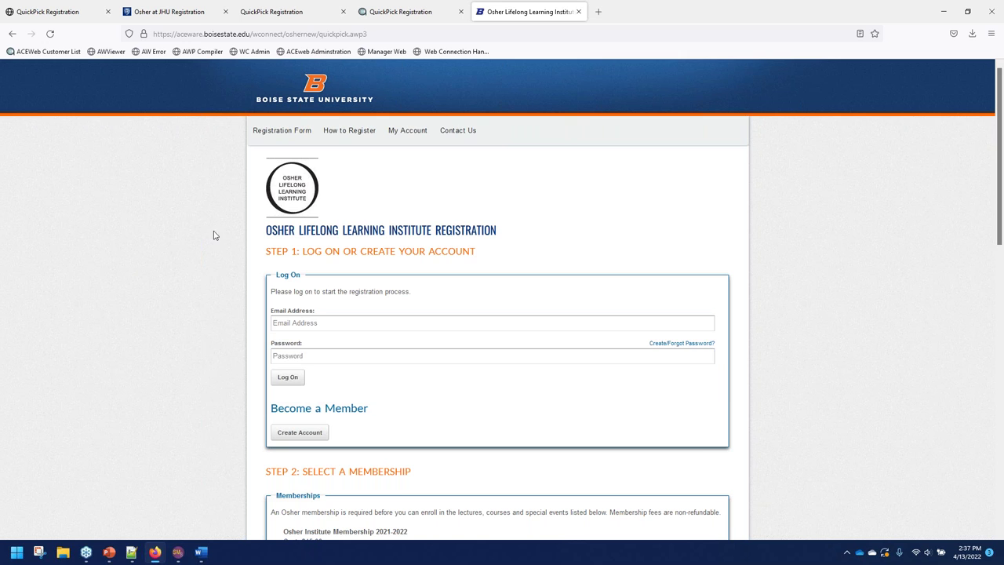
# Look over the local QuickPick page, then return to the Boise State registration tab.
pyautogui.click(59, 11)
pyautogui.scroll(4, 772, 287)
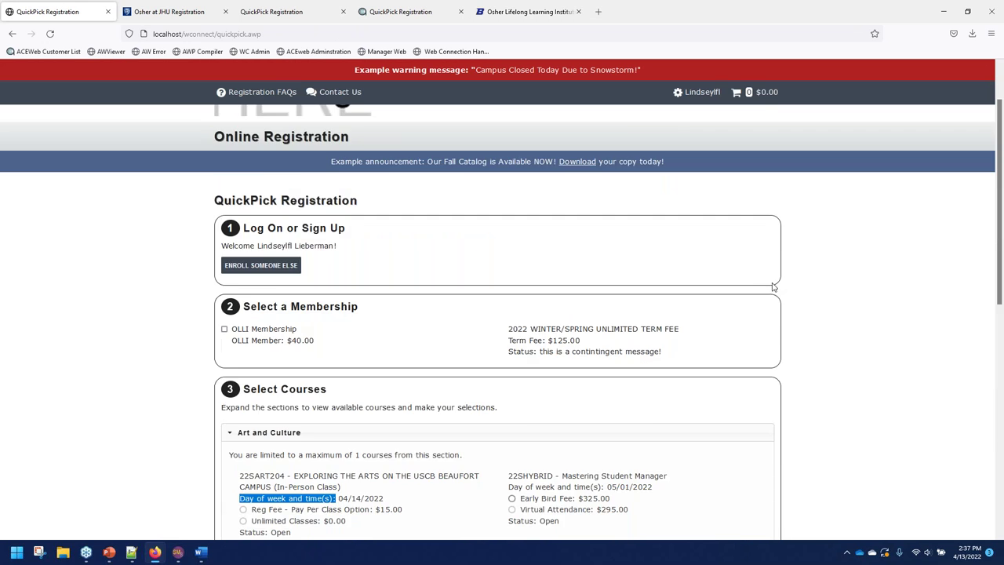
pyautogui.scroll(1, 773, 287)
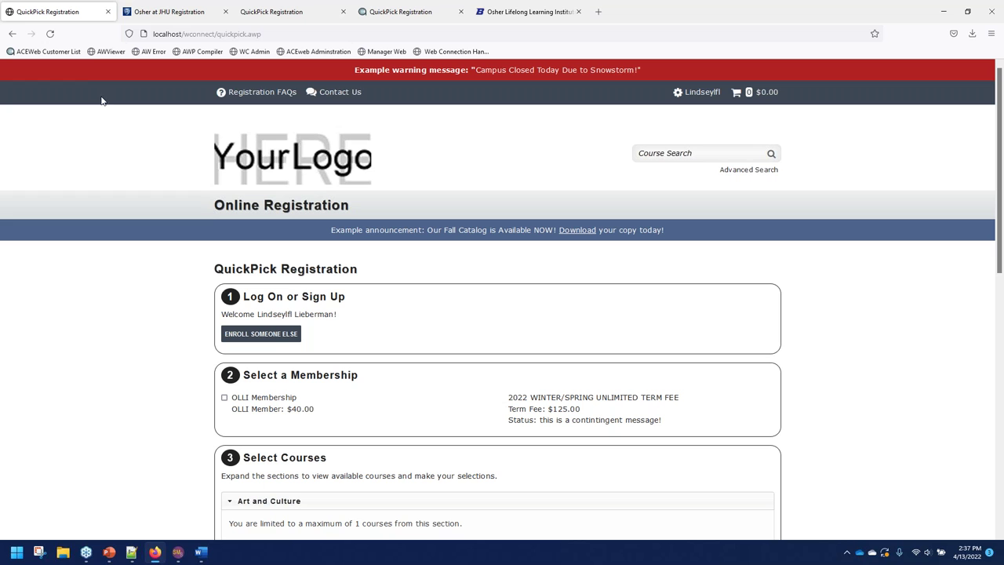
pyautogui.scroll(-3, 899, 290)
pyautogui.scroll(-5, 901, 301)
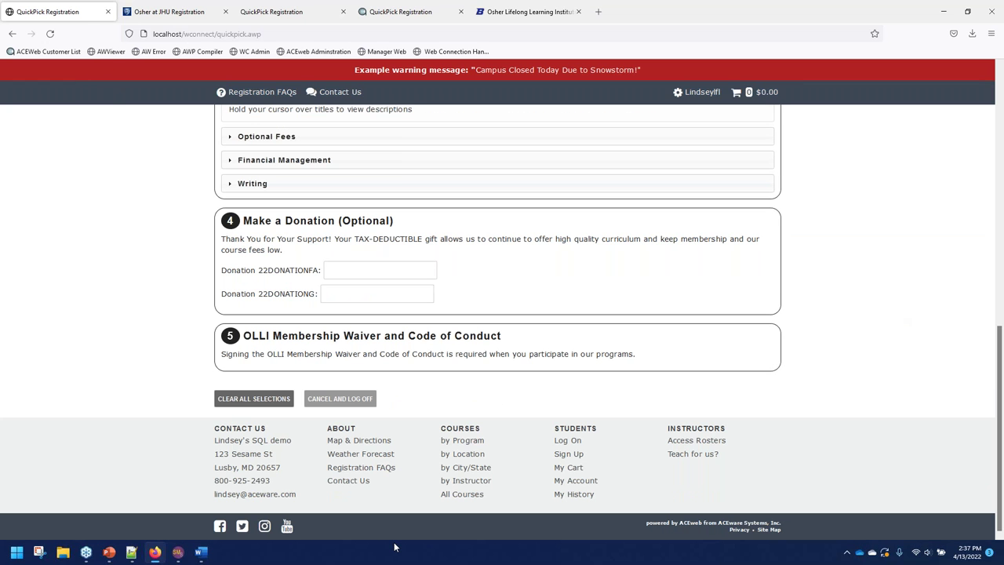
pyautogui.click(518, 12)
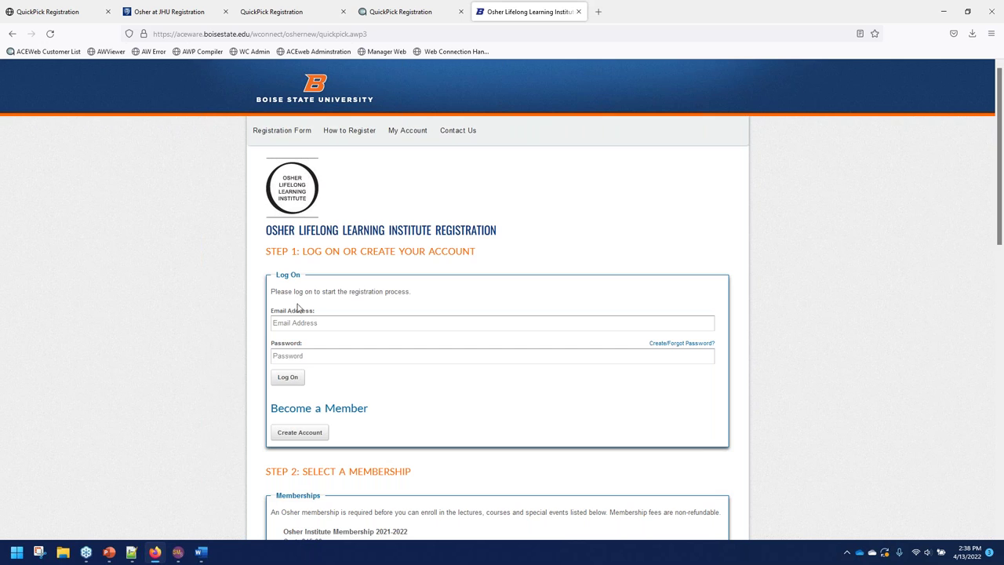
# Expand the Special Interest Groups (SIGs) accordion to show its six programs, then return to the page top.
pyautogui.scroll(-3, 368, 269)
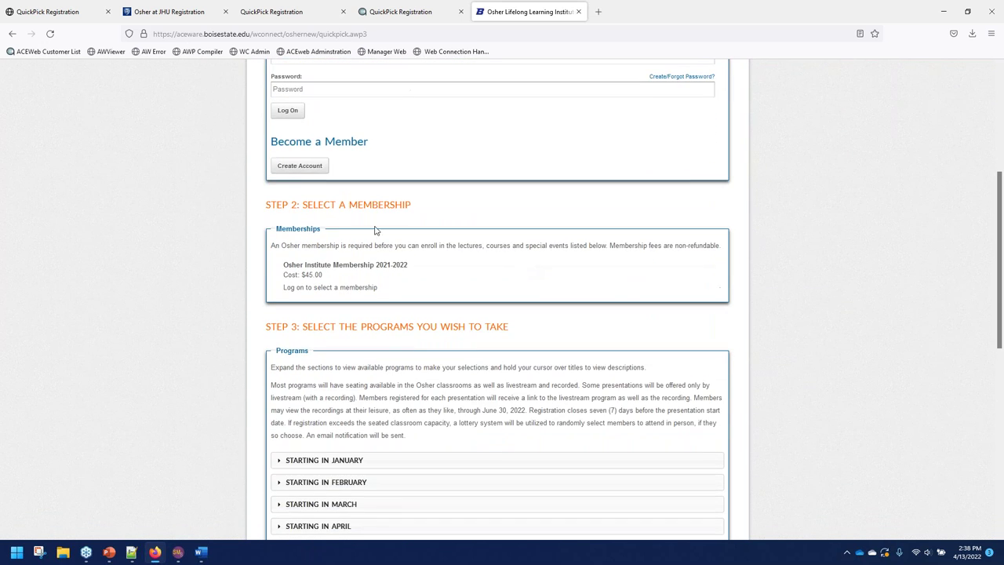
pyautogui.scroll(3, 370, 193)
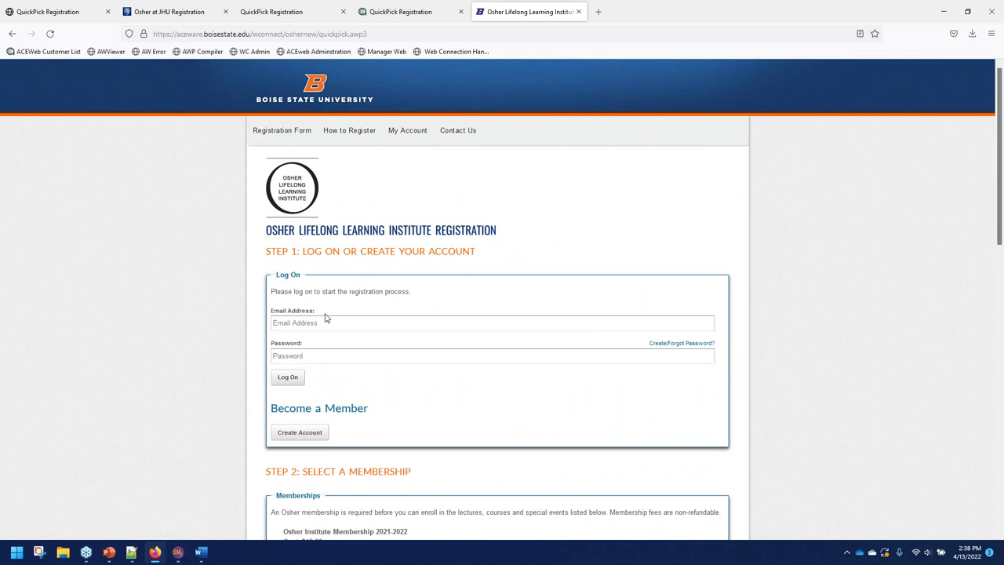
pyautogui.scroll(-1, 373, 336)
pyautogui.scroll(-3, 384, 341)
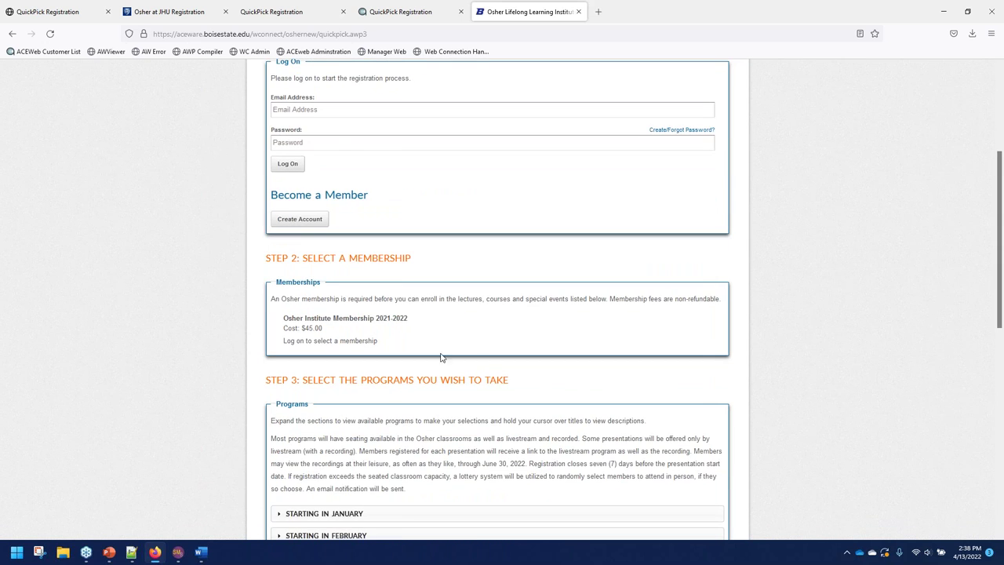
pyautogui.scroll(-3, 388, 367)
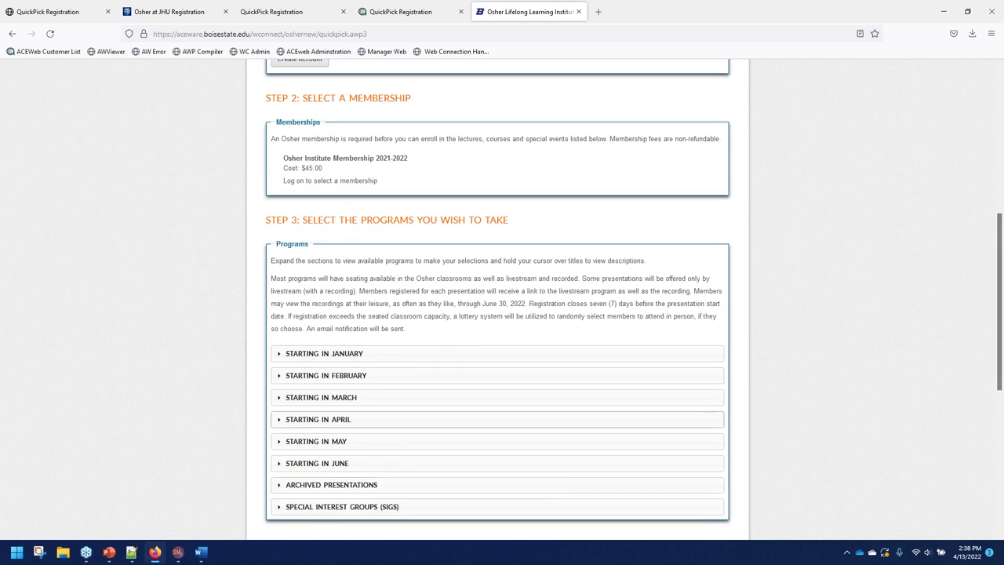
pyautogui.click(366, 355)
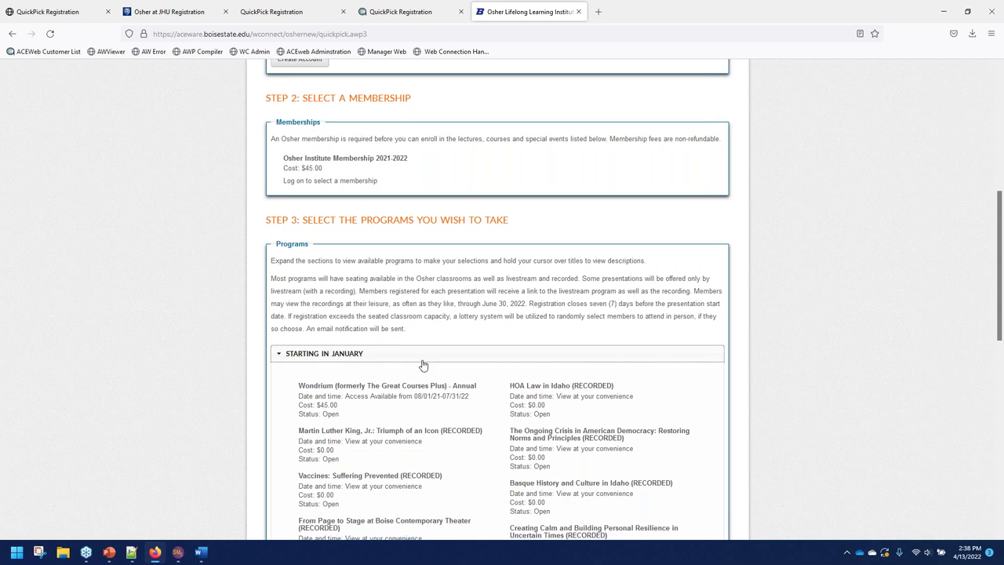
pyautogui.click(415, 361)
pyautogui.scroll(-1, 414, 352)
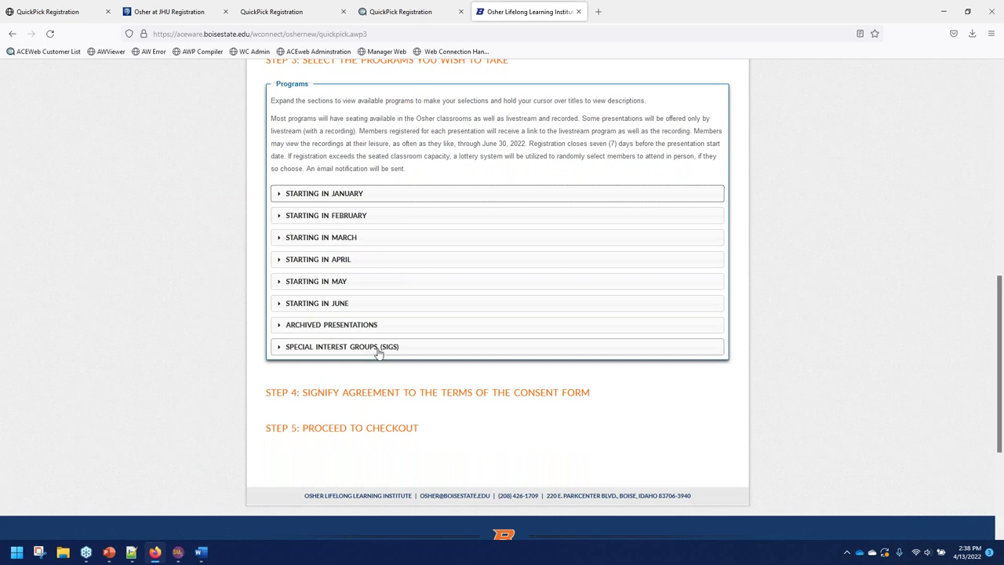
pyautogui.click(368, 355)
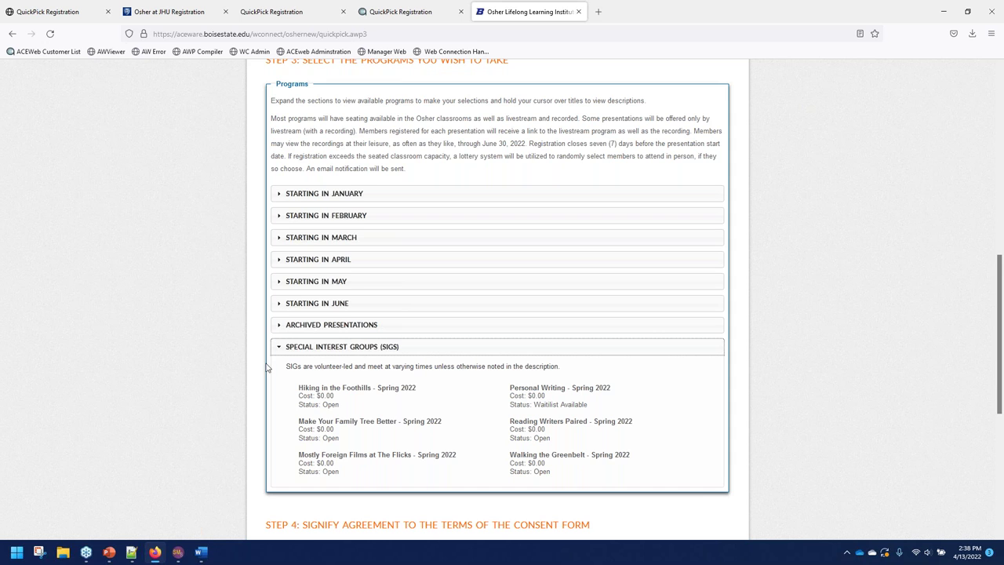
pyautogui.scroll(-3, 268, 369)
pyautogui.scroll(7, 268, 369)
pyautogui.scroll(2, 246, 354)
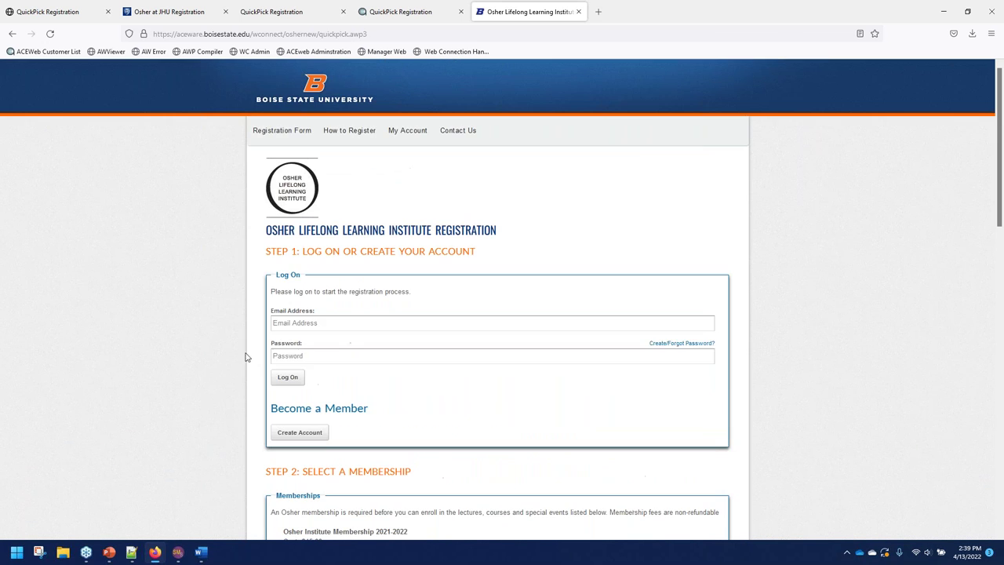
# Submit the Boise State log-on with the account email and password, declining to save the login.
pyautogui.click(302, 322)
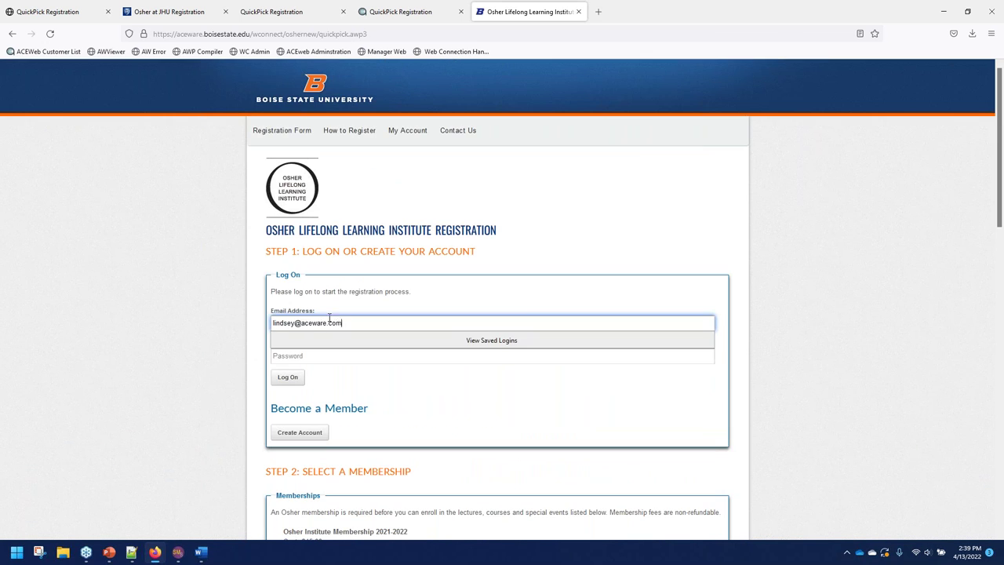
pyautogui.press('Tab')
pyautogui.write('*********')
pyautogui.press('Return')
pyautogui.click(307, 286)
# Retry the logon with the password, then go back to the registration form after it fails.
pyautogui.click(304, 290)
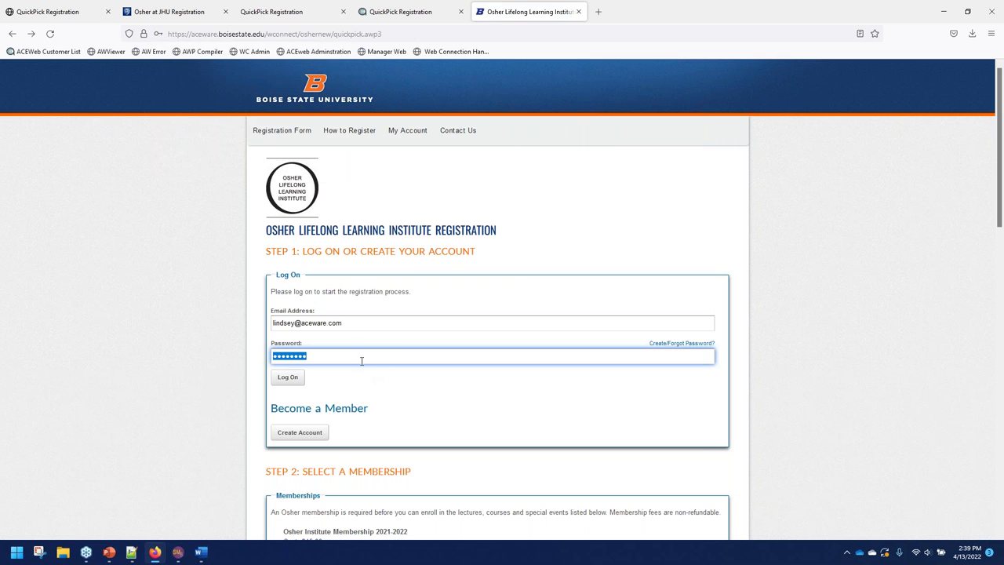
pyautogui.write('*******')
pyautogui.press('Return')
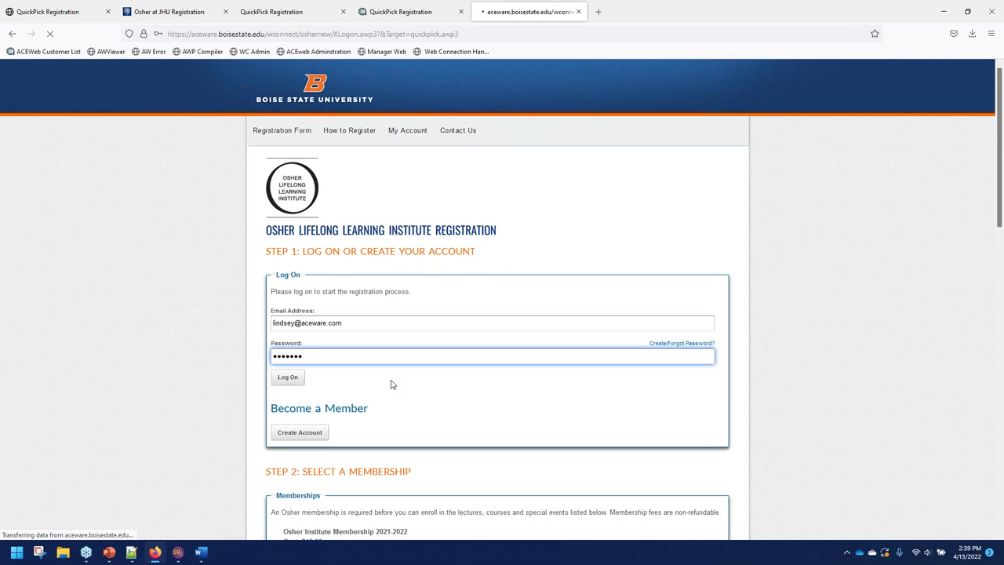
pyautogui.hotkey('alt', 'Left')
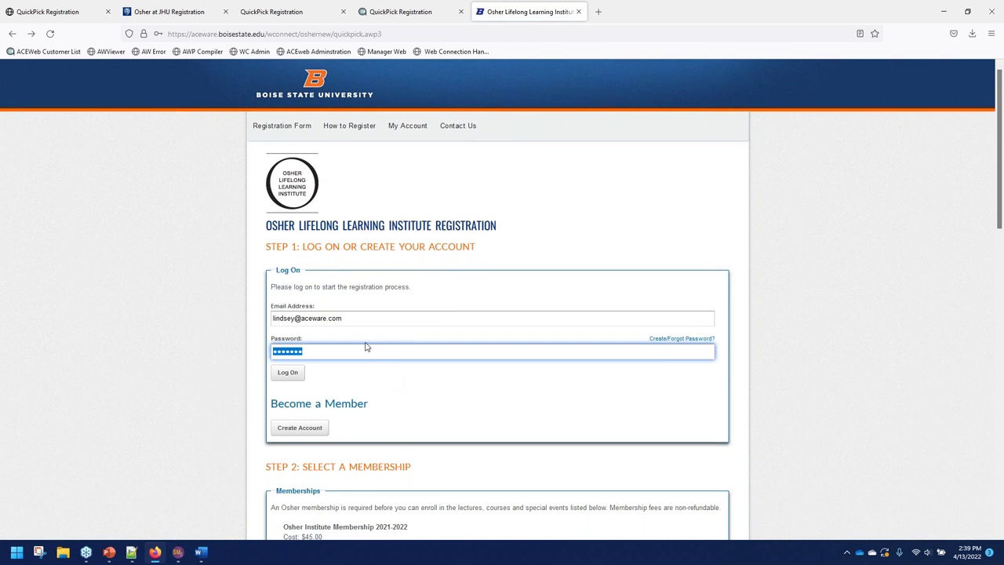
pyautogui.scroll(-8, 385, 405)
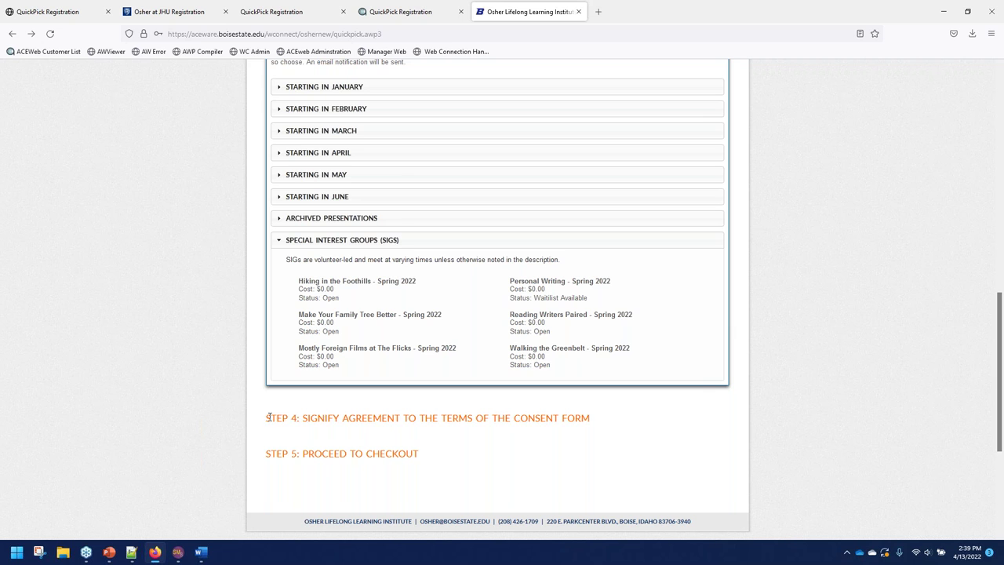
pyautogui.moveTo(268, 418); pyautogui.dragTo(636, 448)
pyautogui.click(451, 435)
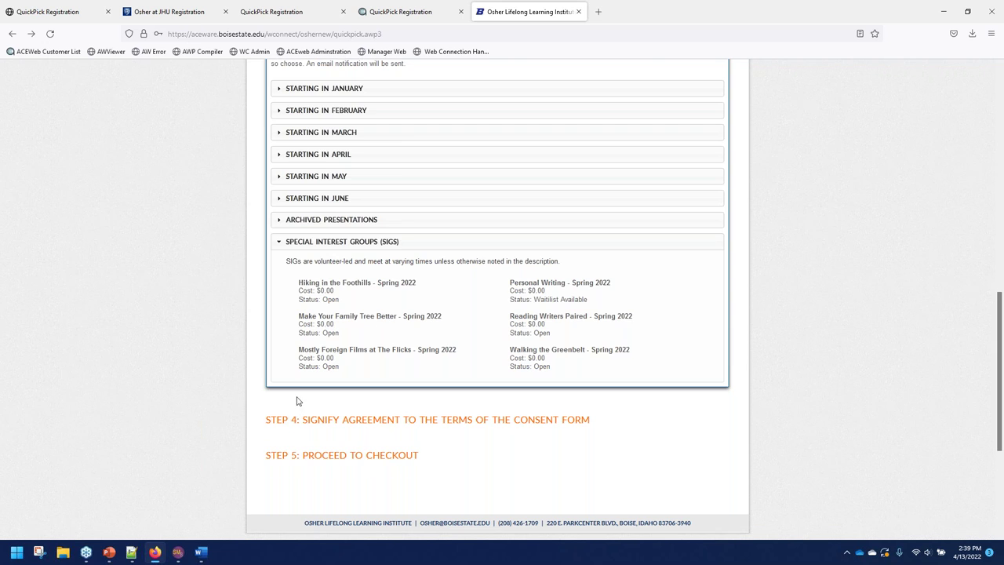
pyautogui.scroll(10, 296, 400)
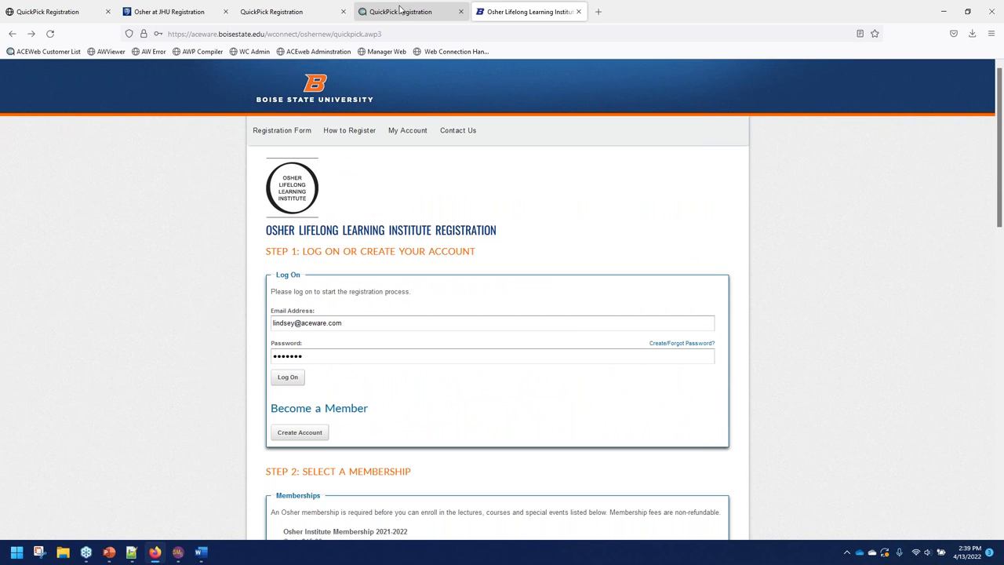
# Reload the ACEware demo QuickPick Registration page in the fourth tab.
pyautogui.click(388, 9)
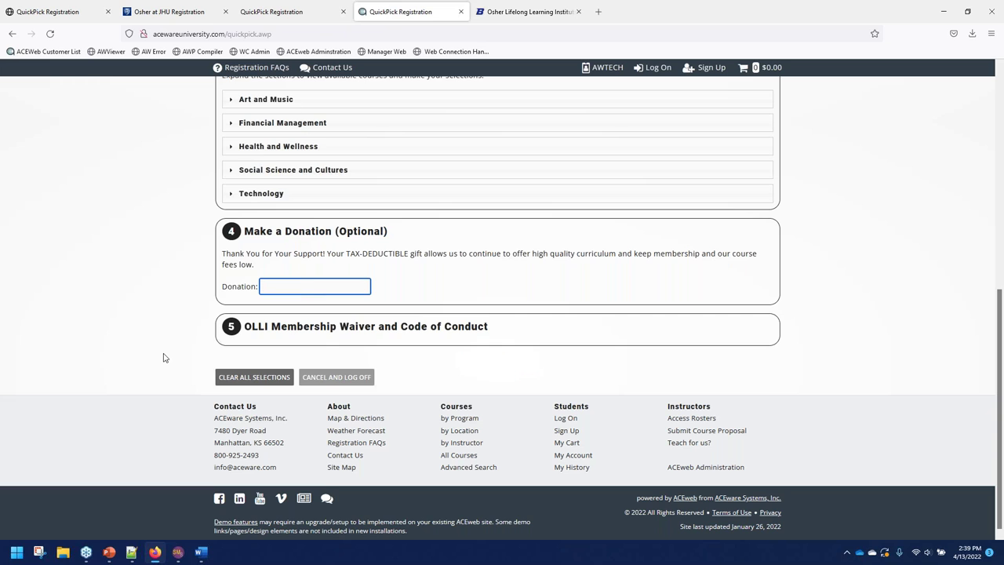
pyautogui.scroll(10, 164, 355)
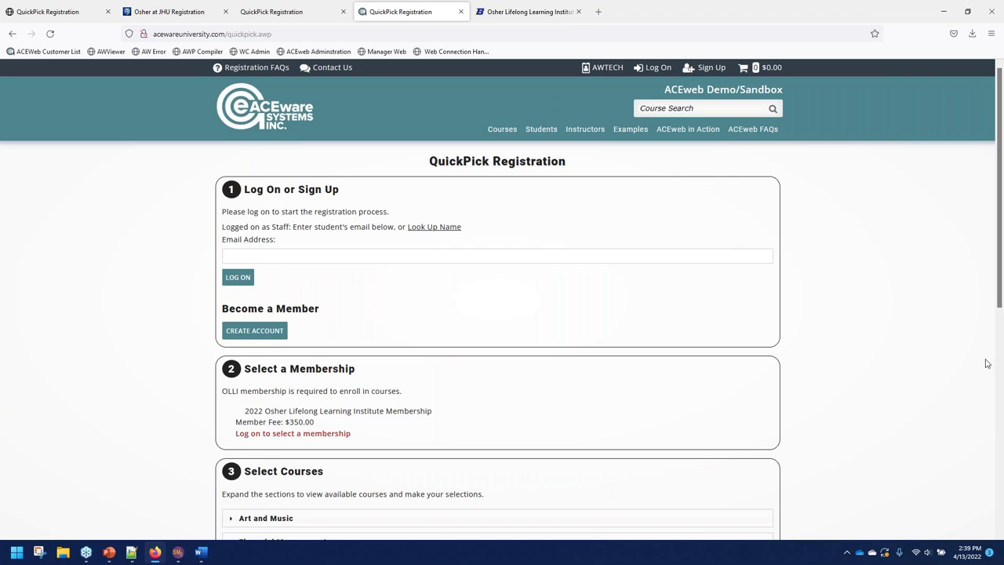
pyautogui.click(236, 33)
pyautogui.press('Return')
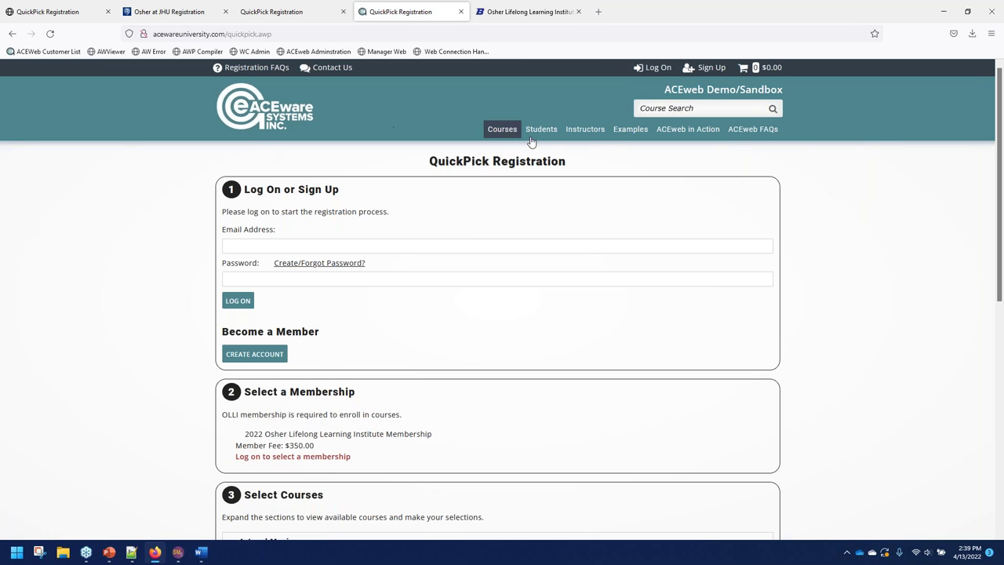
# Navigate from the ACEweb demo home page through Examples to the Quick Pick Module example.
pyautogui.click(294, 117)
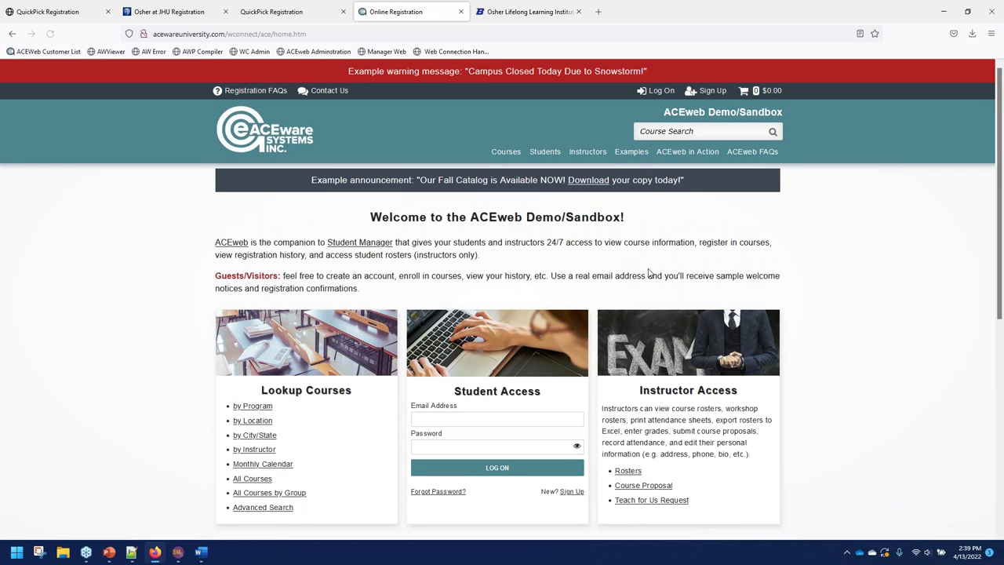
pyautogui.click(636, 154)
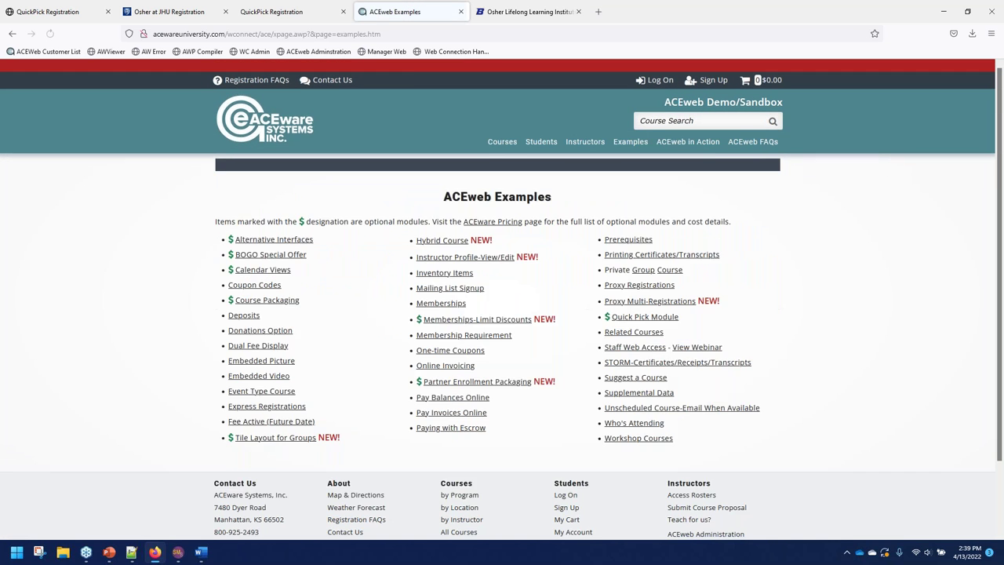
pyautogui.click(669, 342)
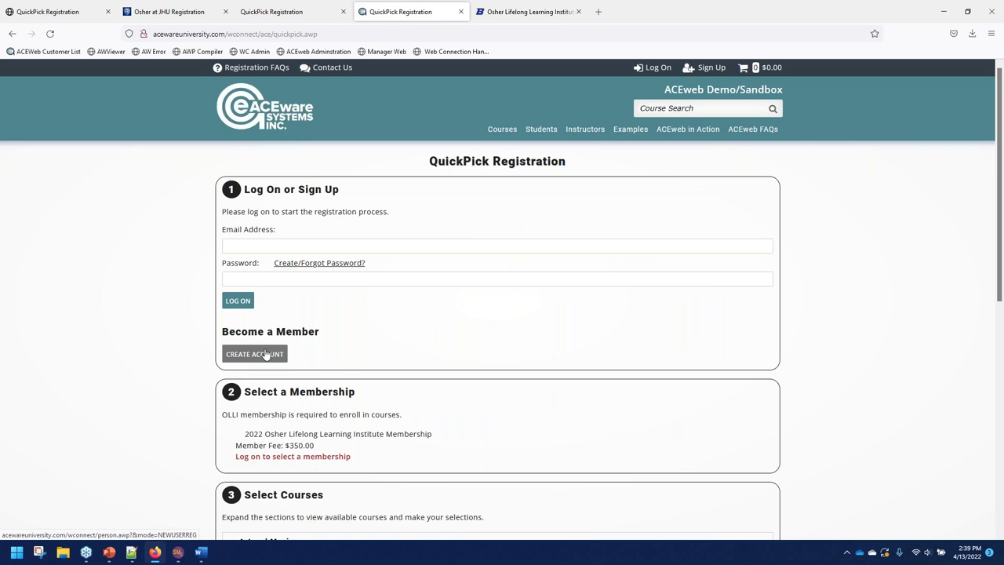
pyautogui.moveTo(230, 459); pyautogui.dragTo(343, 458)
pyautogui.click(470, 439)
pyautogui.scroll(-3, 470, 440)
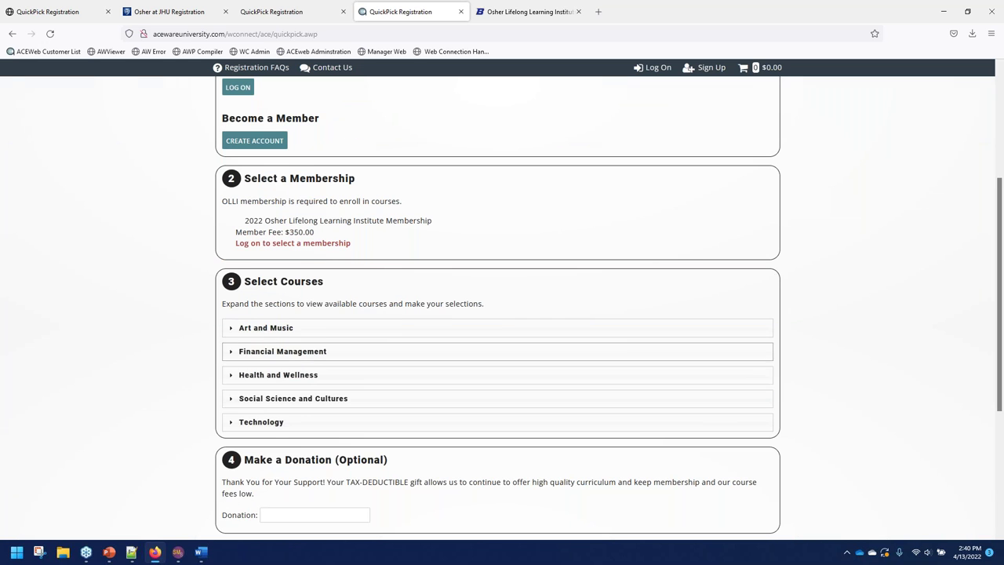
# Expand the Health and Wellness, Financial Management and Technology course sections.
pyautogui.click(270, 375)
pyautogui.click(267, 351)
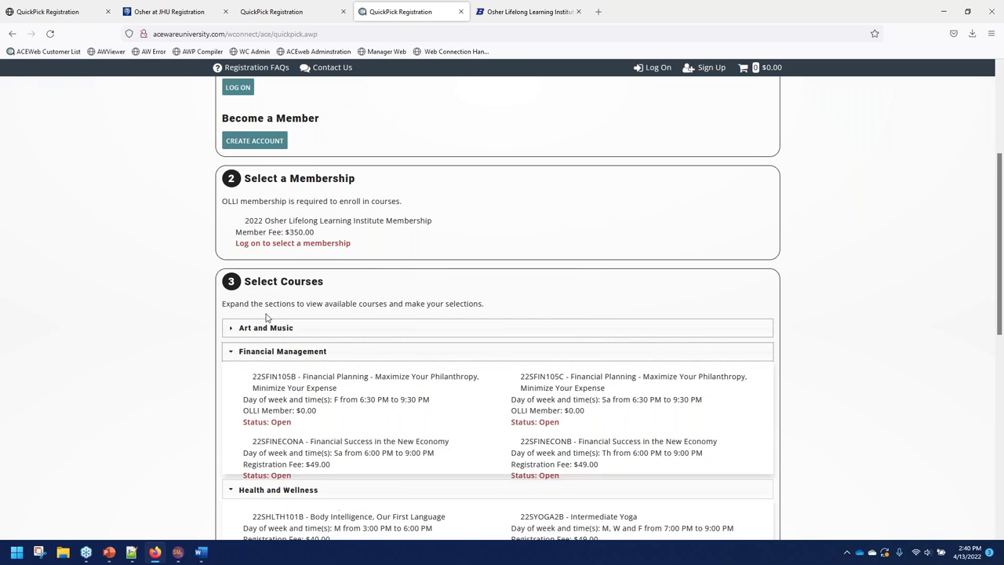
pyautogui.scroll(-2, 278, 388)
pyautogui.scroll(-3, 278, 388)
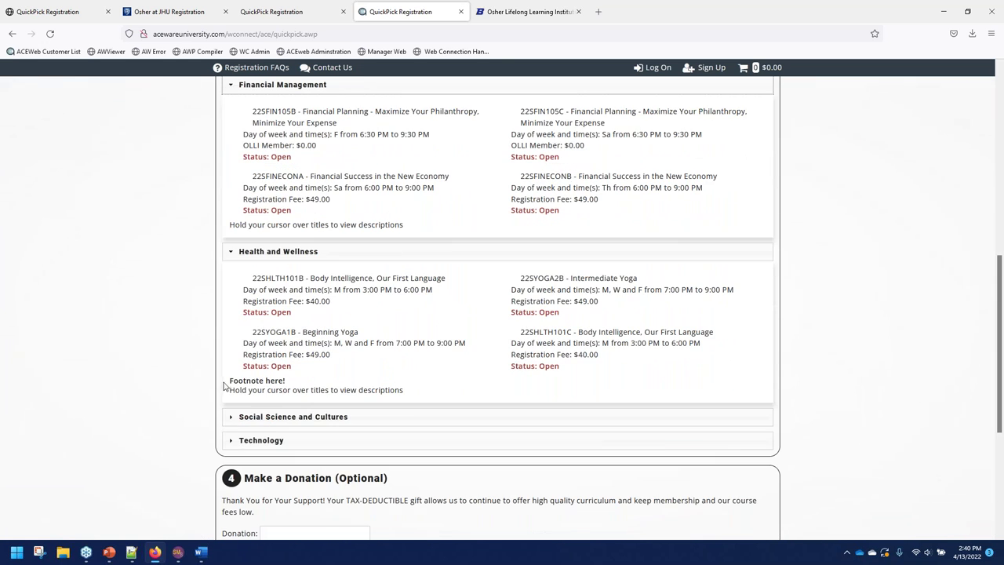
pyautogui.click(250, 441)
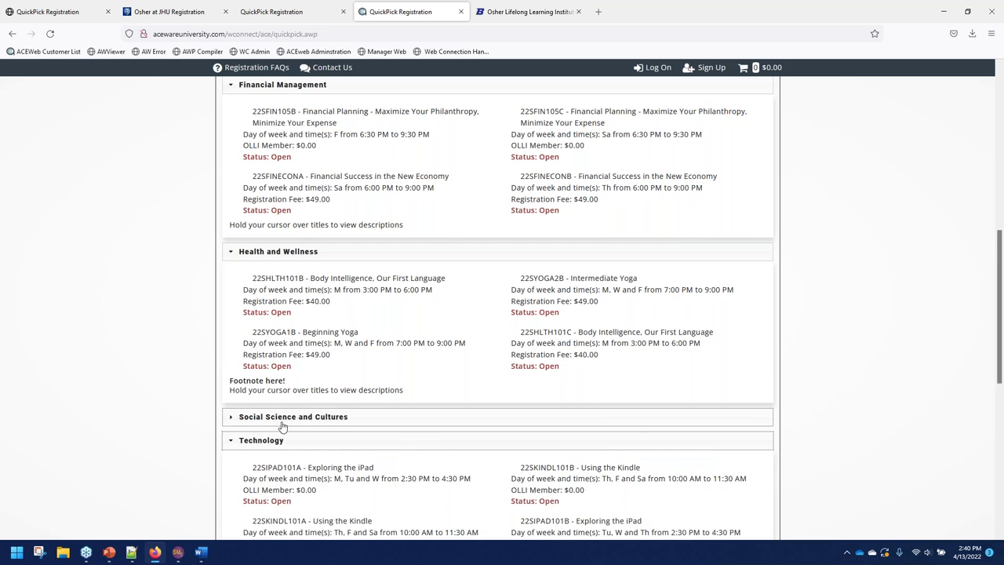
pyautogui.scroll(-6, 405, 338)
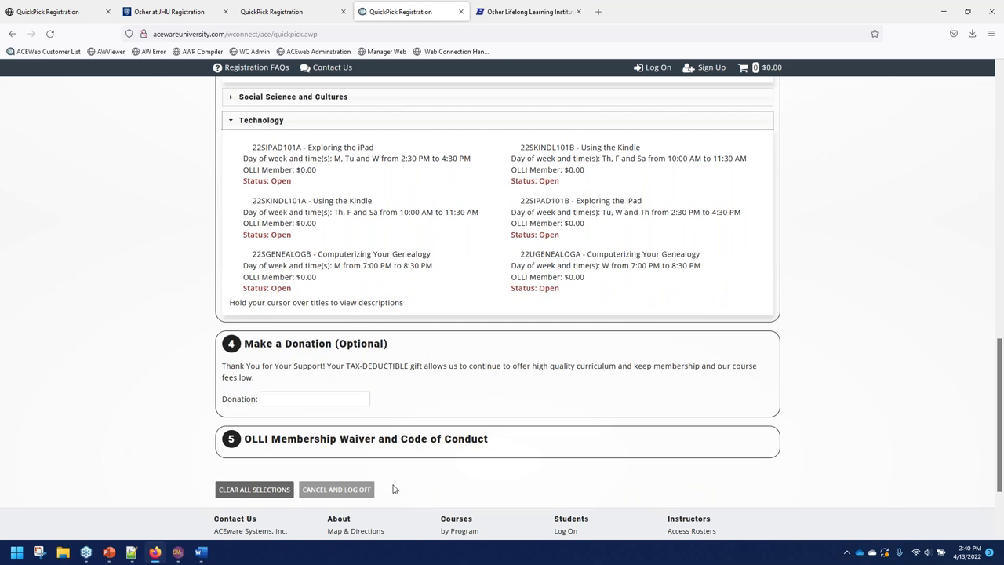
pyautogui.scroll(-3, 497, 430)
pyautogui.scroll(15, 498, 431)
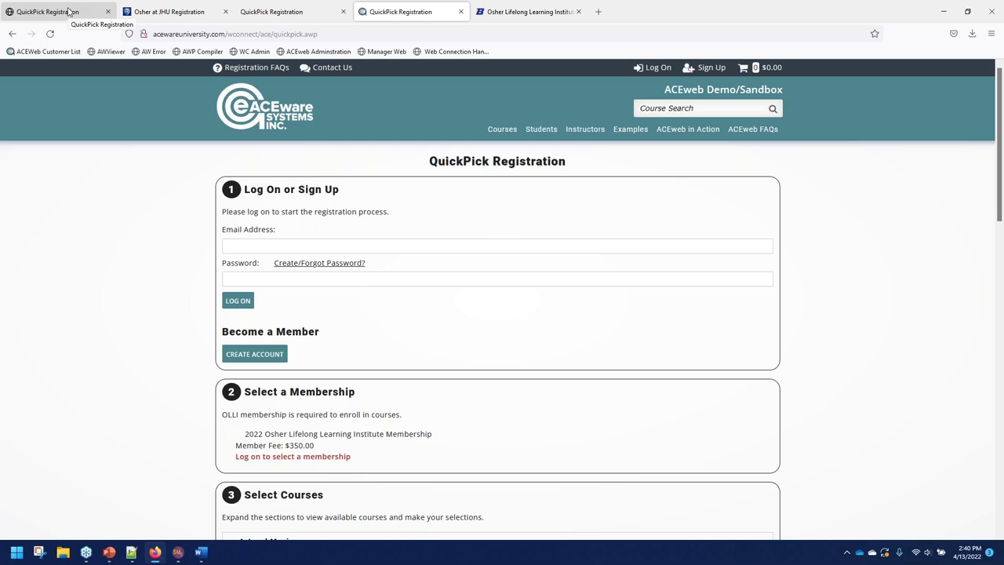
# Log on to localhost Staff Web Access with the saved staff login, then log the current student off.
pyautogui.click(69, 12)
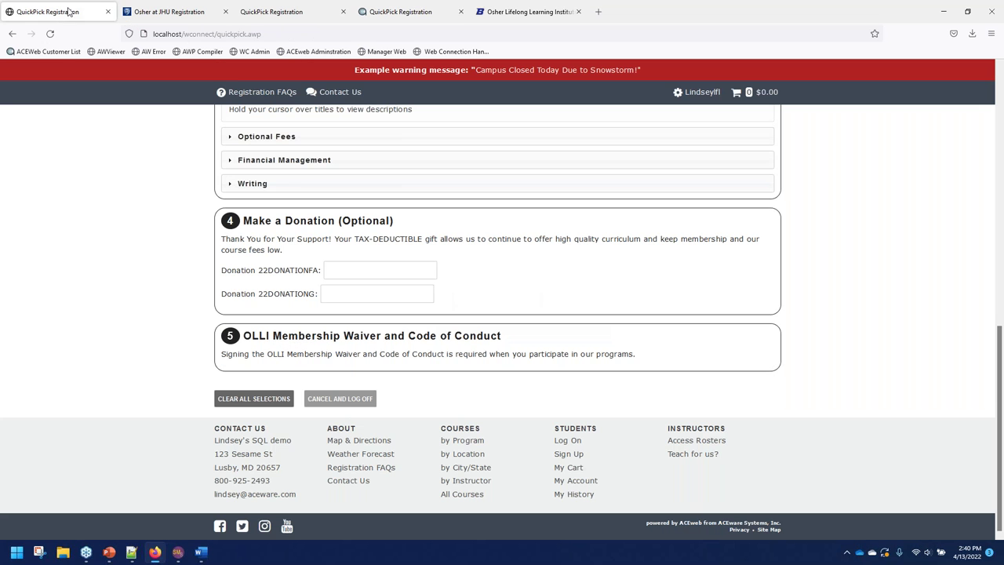
pyautogui.scroll(5, 305, 431)
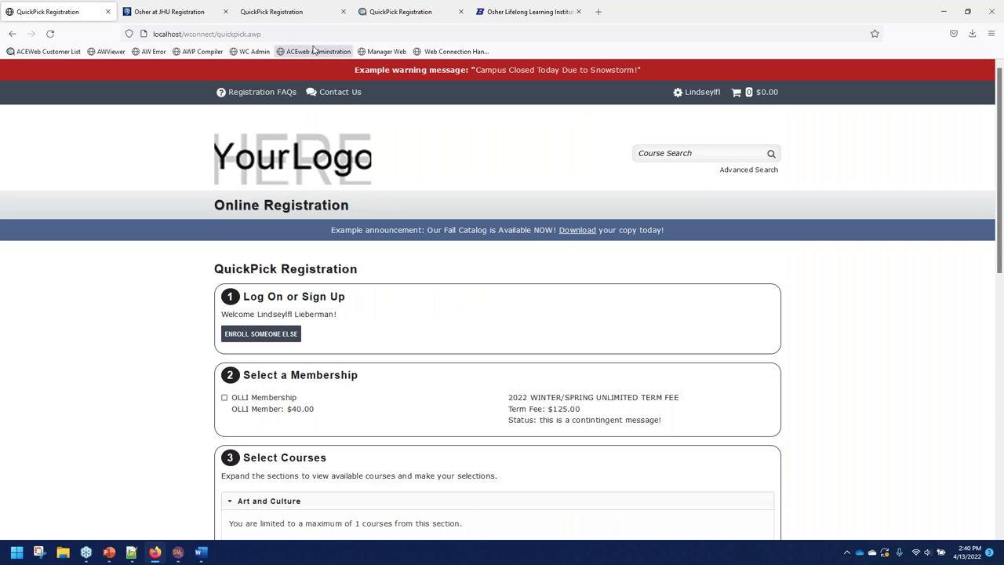
pyautogui.click(384, 51)
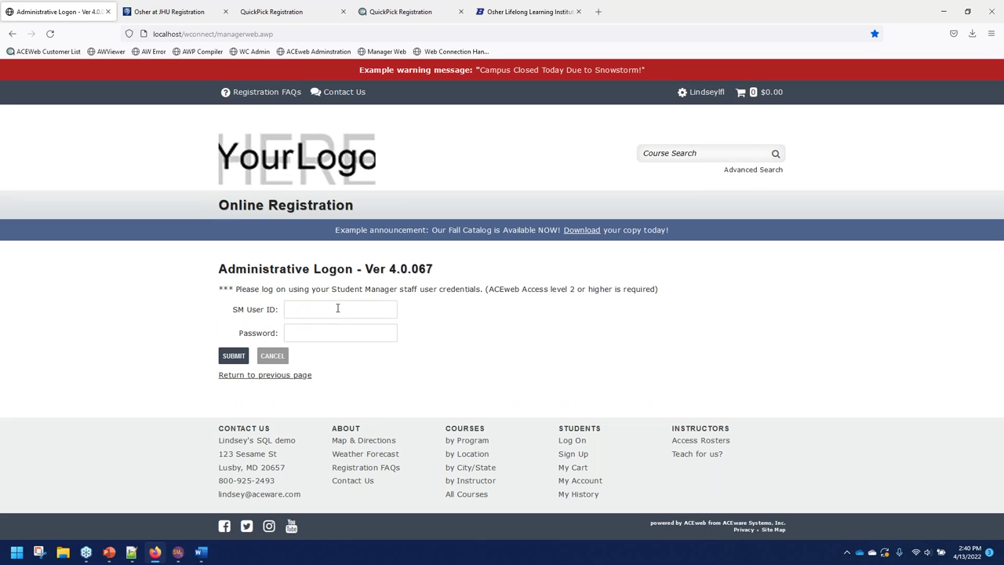
pyautogui.click(337, 309)
pyautogui.click(332, 373)
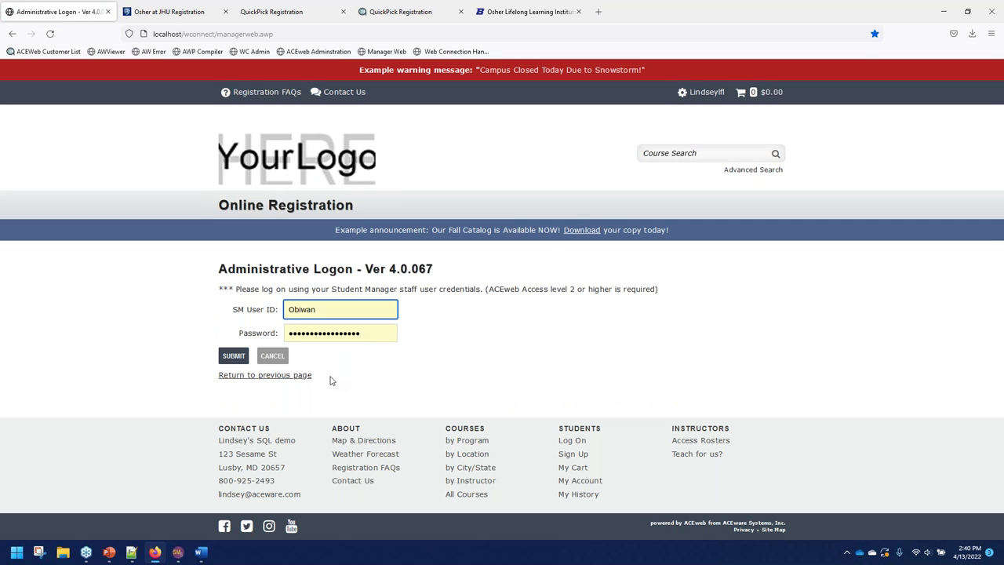
pyautogui.click(225, 358)
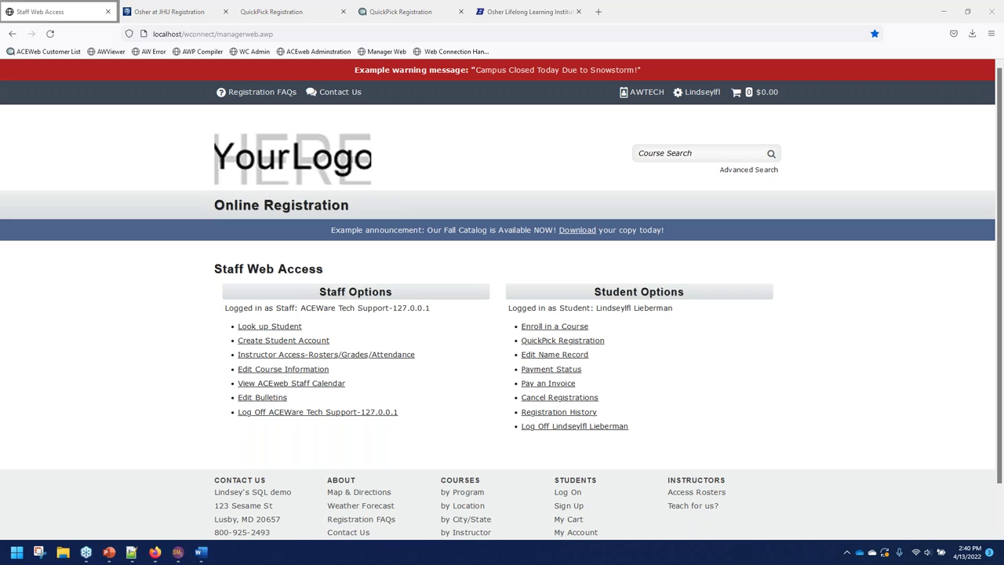
pyautogui.click(154, 337)
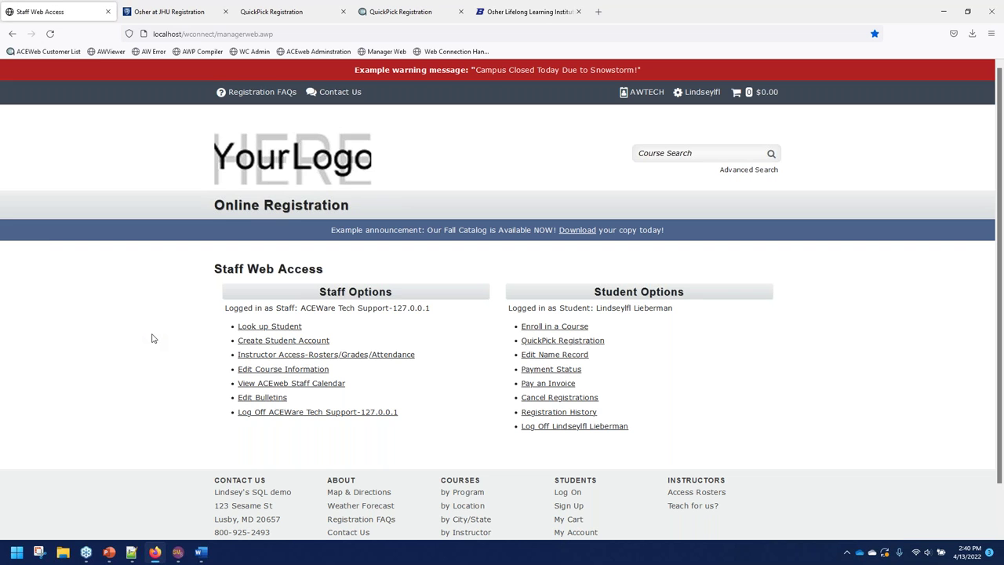
pyautogui.click(546, 430)
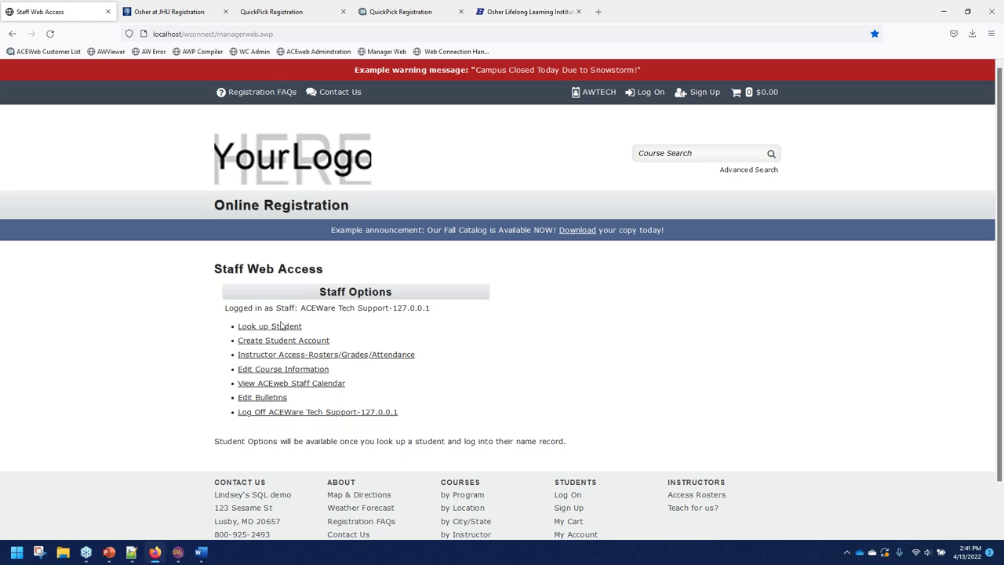
# Look up students whose last name matches 'lieb' and log on as the matching student.
pyautogui.click(279, 326)
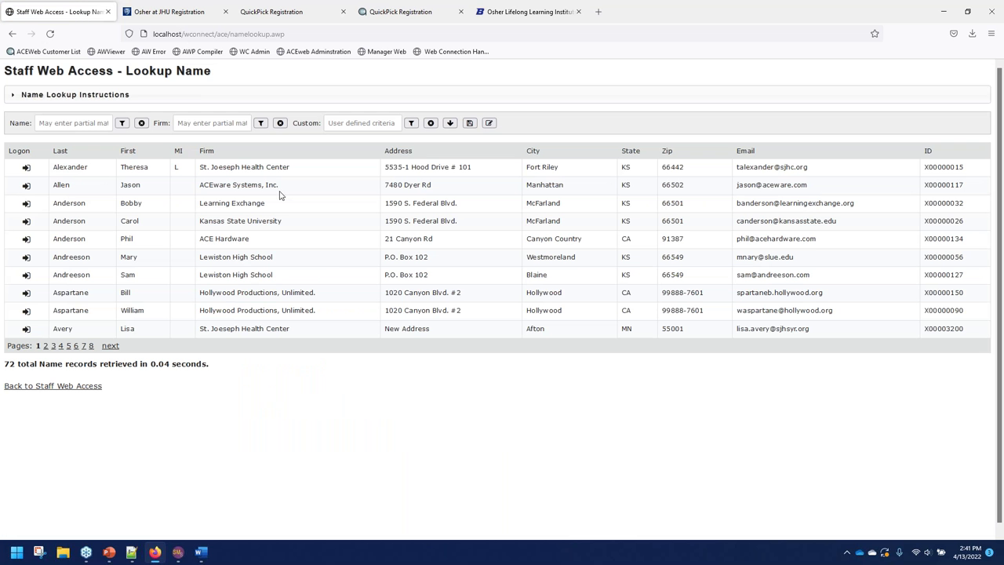
pyautogui.click(73, 123)
pyautogui.write('lieb')
pyautogui.press('Tab')
pyautogui.press('Return')
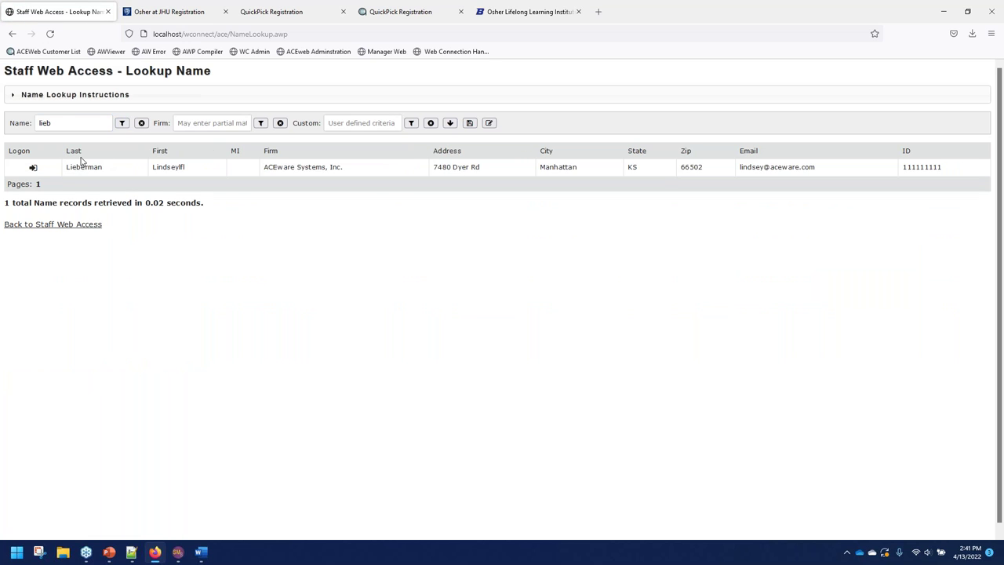
pyautogui.click(33, 168)
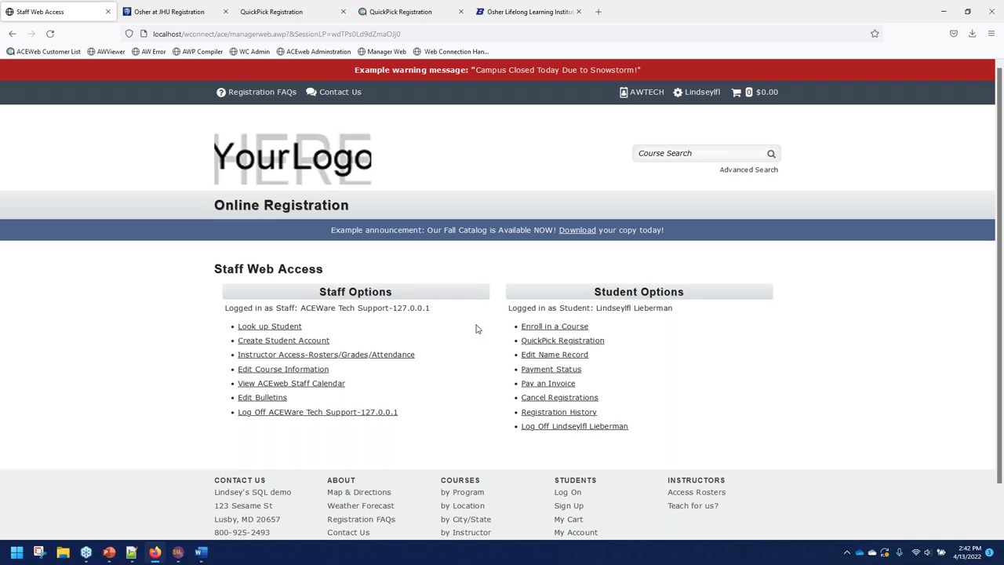
# Open the student's QuickPick Registration and select the OLLI Membership.
pyautogui.click(557, 341)
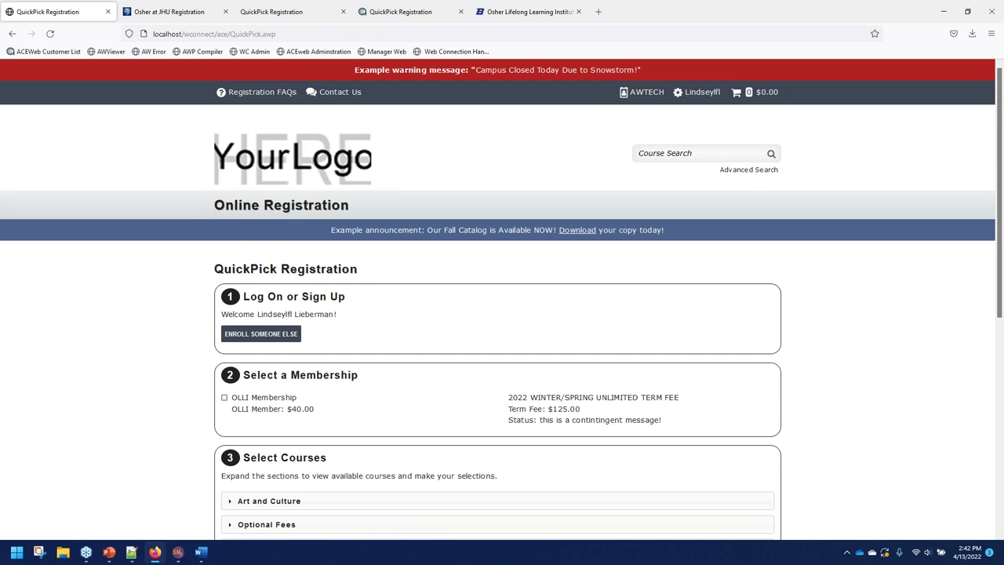
pyautogui.scroll(-3, 539, 331)
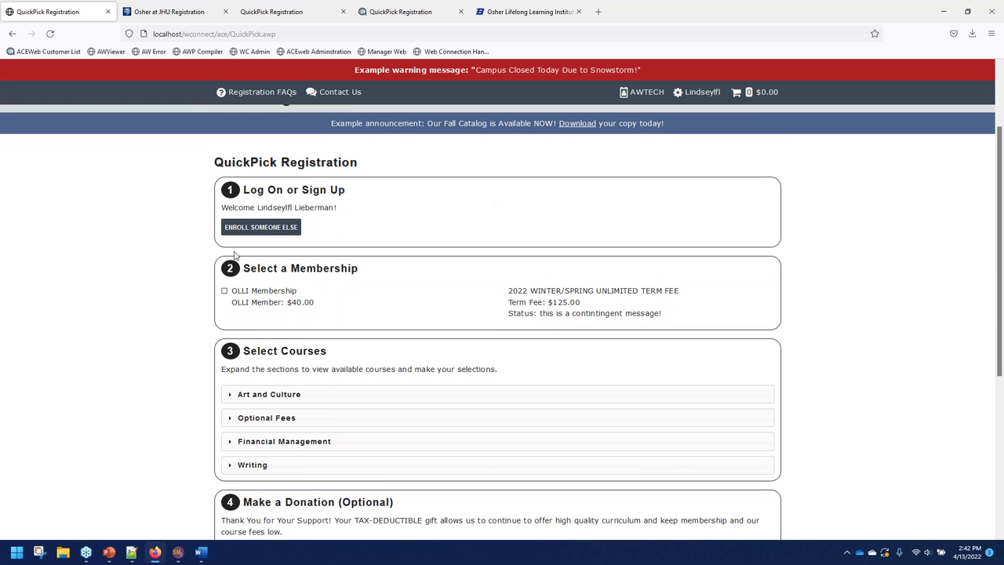
pyautogui.click(224, 291)
# Cancel the registration, log the student off, and return to Staff Web Access.
pyautogui.scroll(-6, 180, 269)
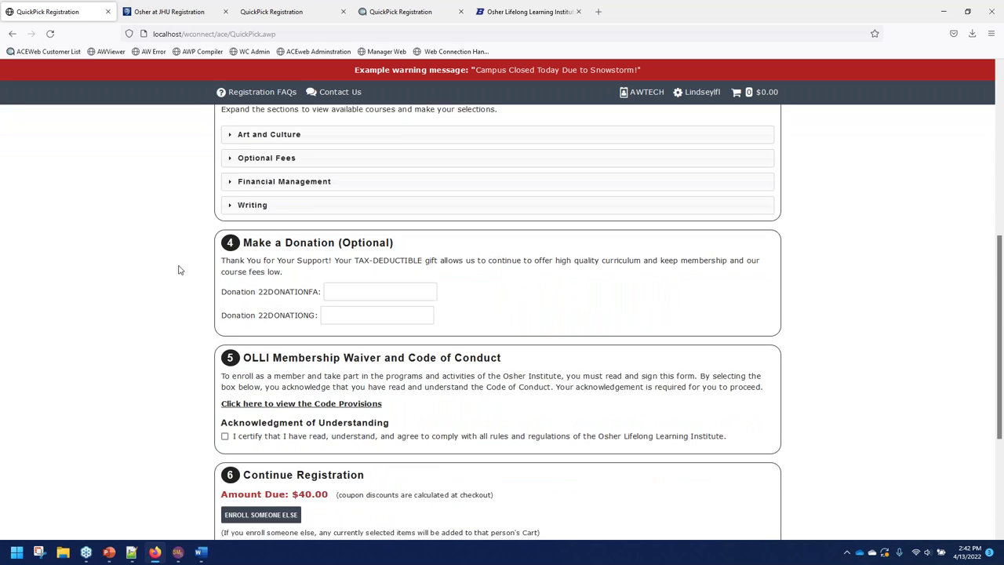
pyautogui.click(337, 400)
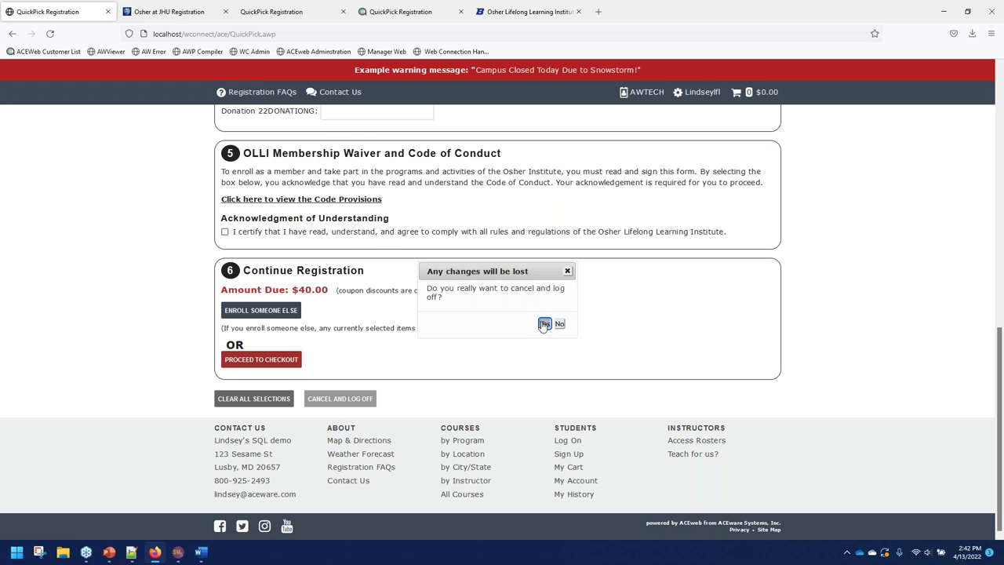
pyautogui.click(543, 323)
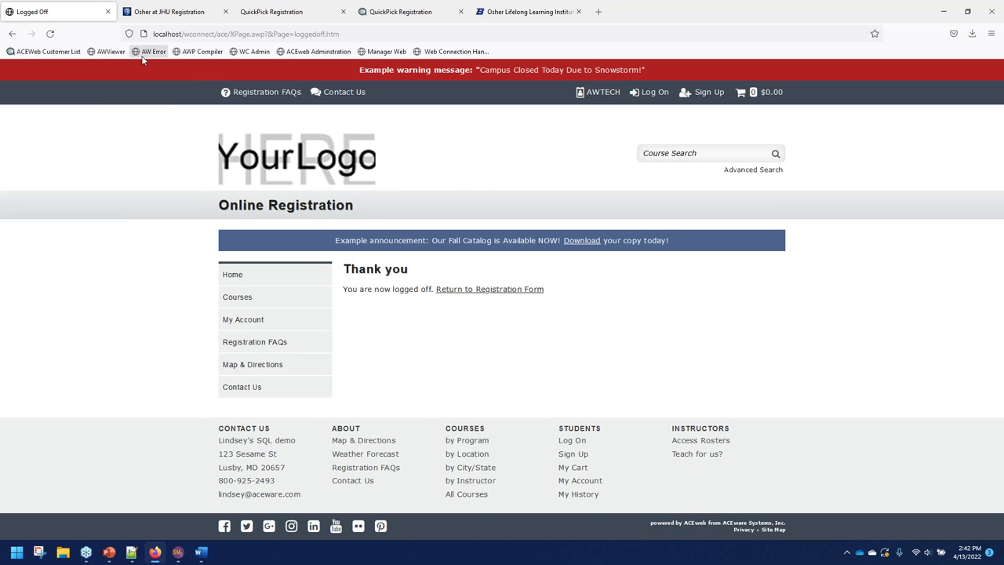
pyautogui.click(384, 51)
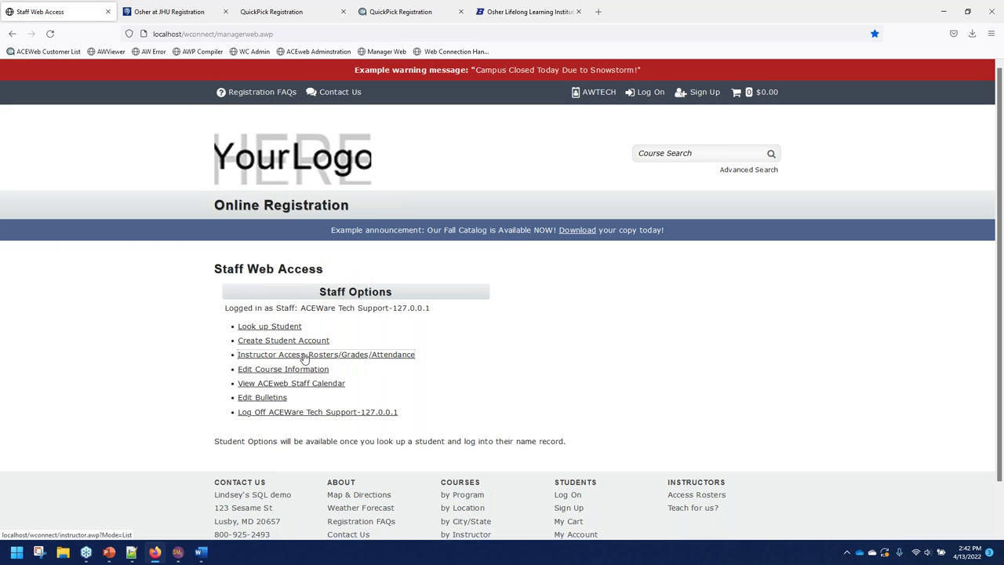
# Uncheck Publish on the AWWARNING bulletin and save it.
pyautogui.click(255, 397)
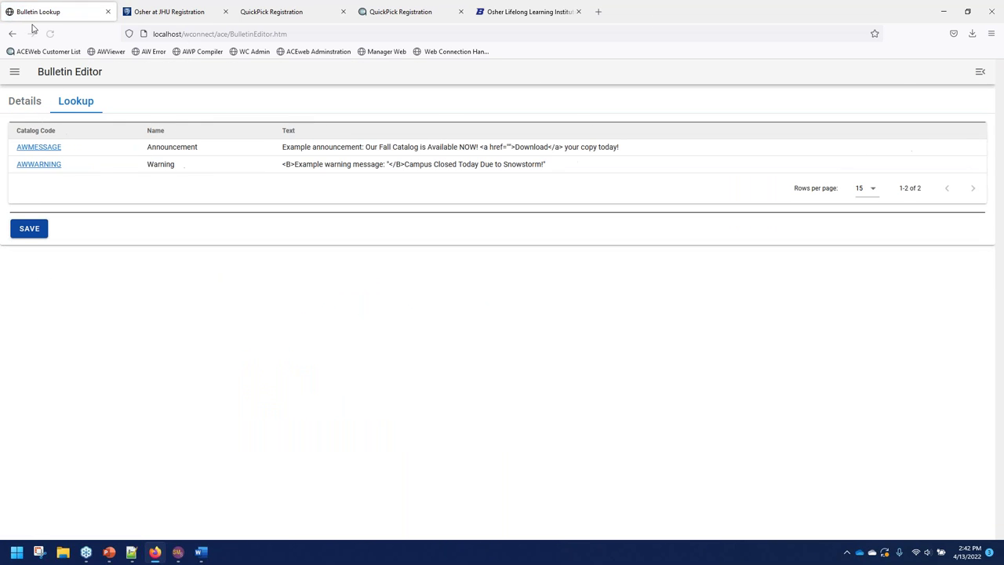
pyautogui.click(12, 33)
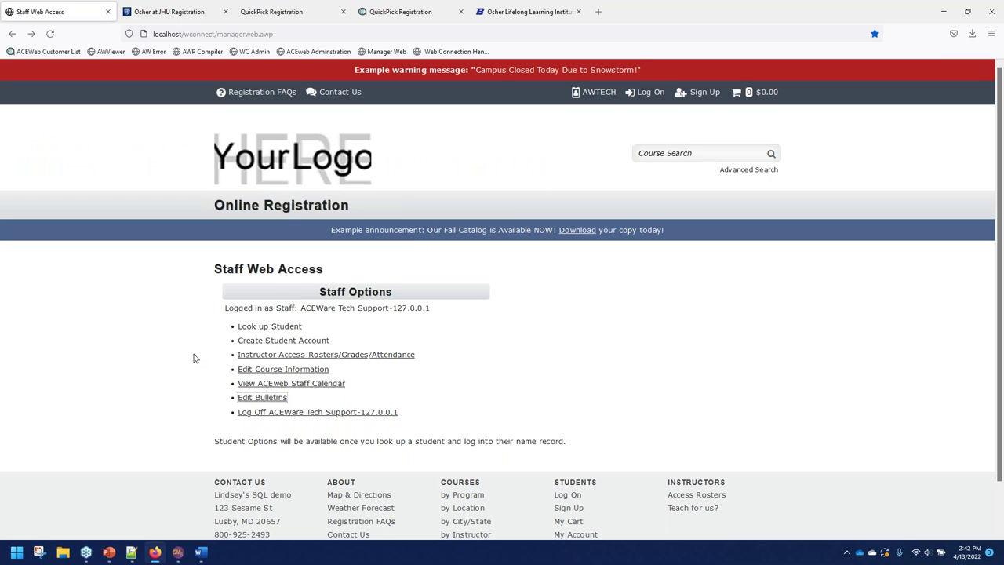
pyautogui.click(267, 398)
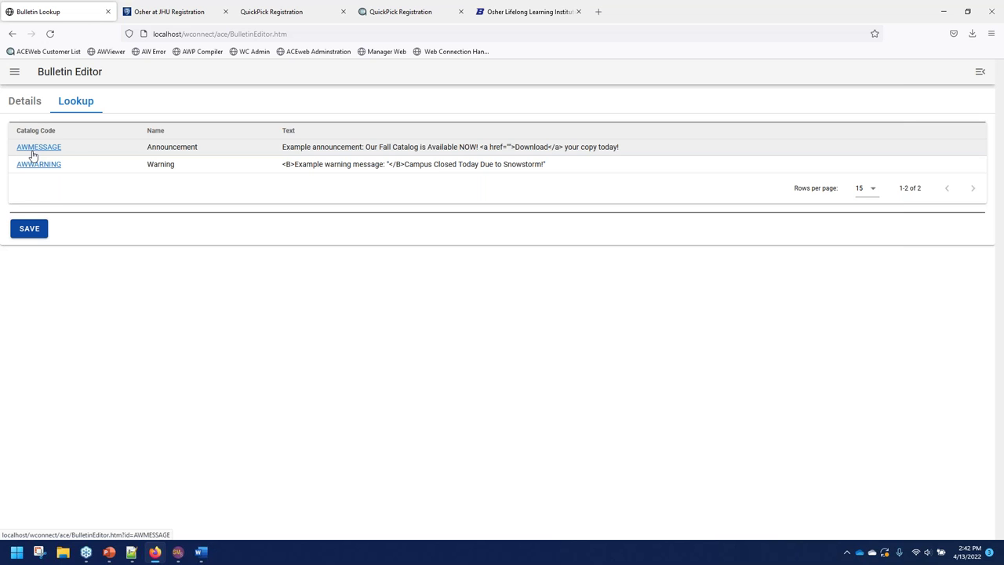
pyautogui.click(53, 165)
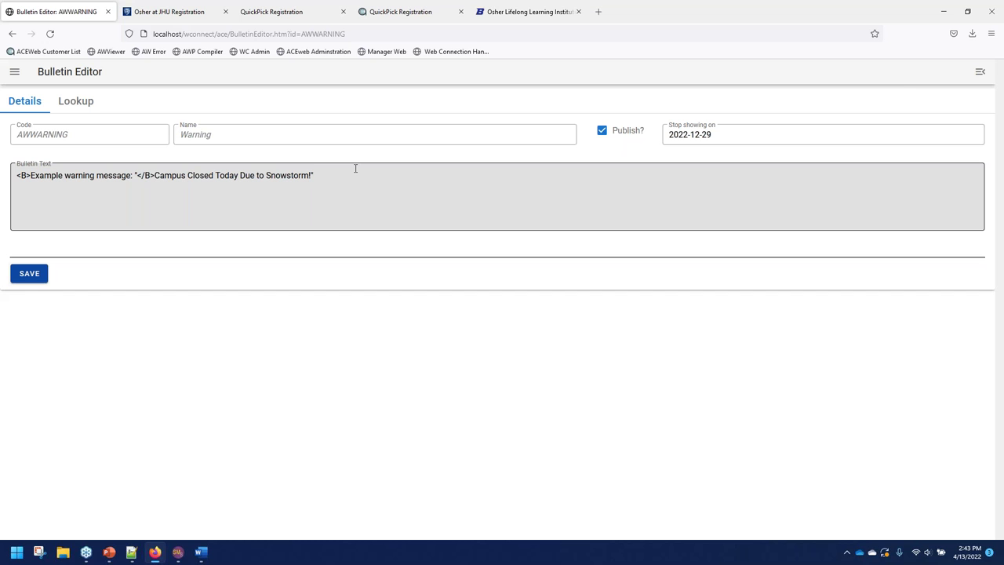
pyautogui.click(602, 131)
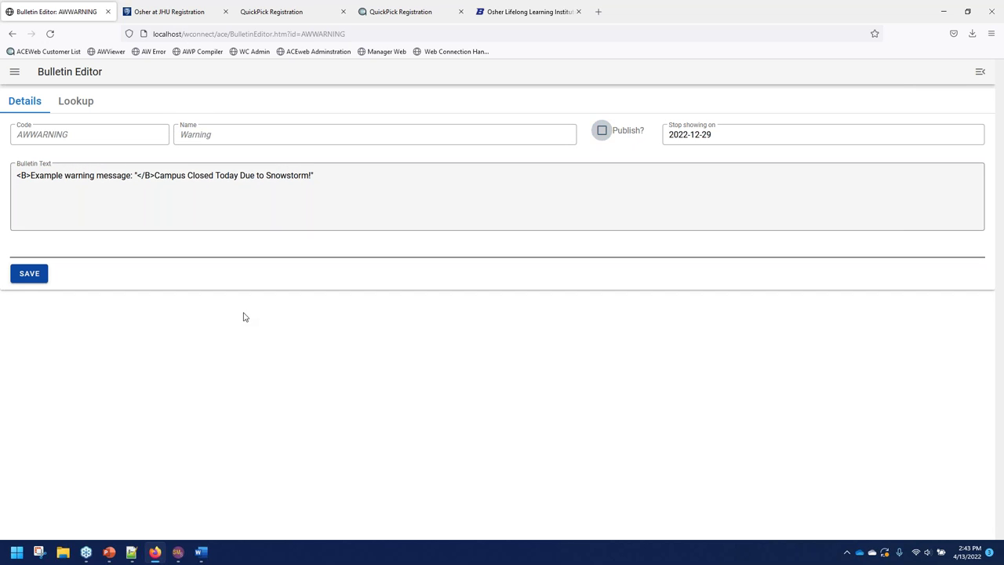
pyautogui.click(27, 274)
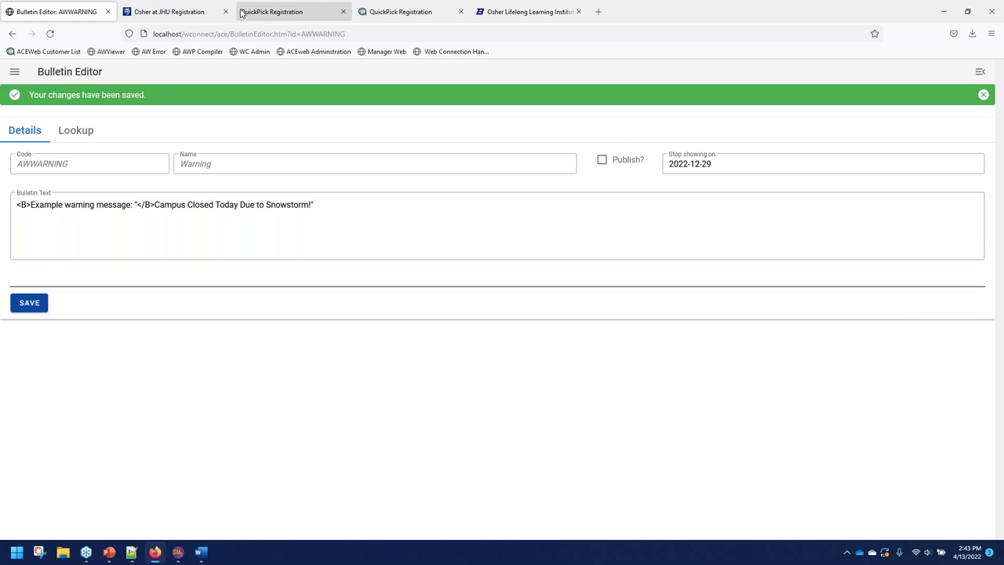
# Return to Staff Web Access and highlight the announcement and warning banner text.
pyautogui.click(387, 51)
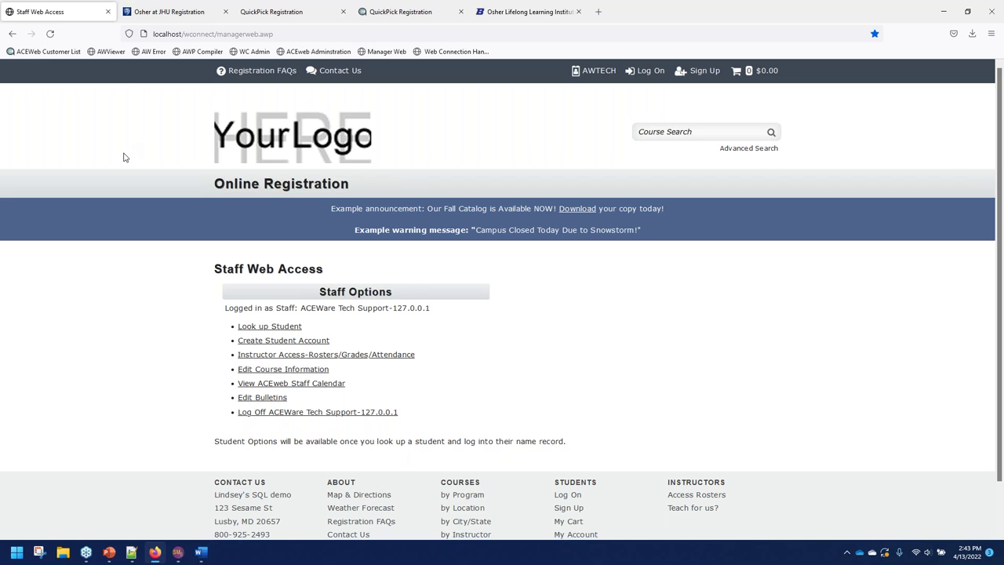
pyautogui.moveTo(693, 242); pyautogui.dragTo(318, 221)
pyautogui.click(142, 287)
pyautogui.click(132, 555)
pyautogui.scroll(-4, 230, 323)
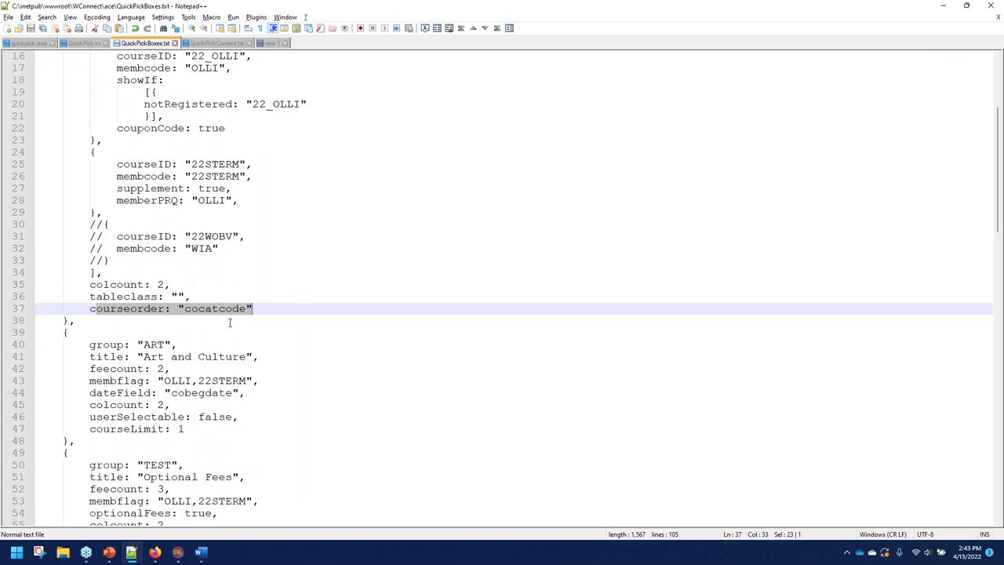
pyautogui.scroll(-2, 229, 323)
pyautogui.scroll(-2, 234, 320)
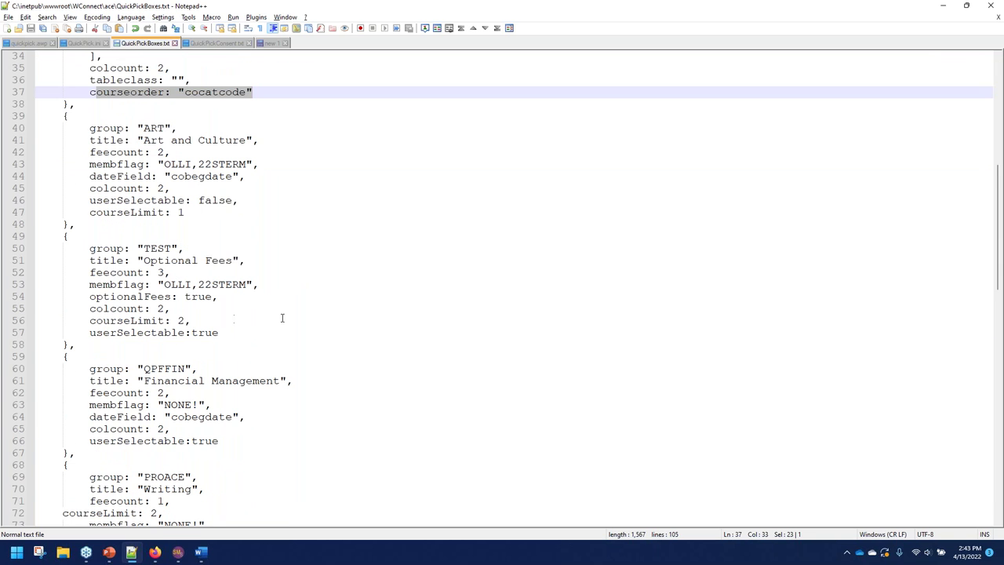
pyautogui.scroll(-3, 163, 353)
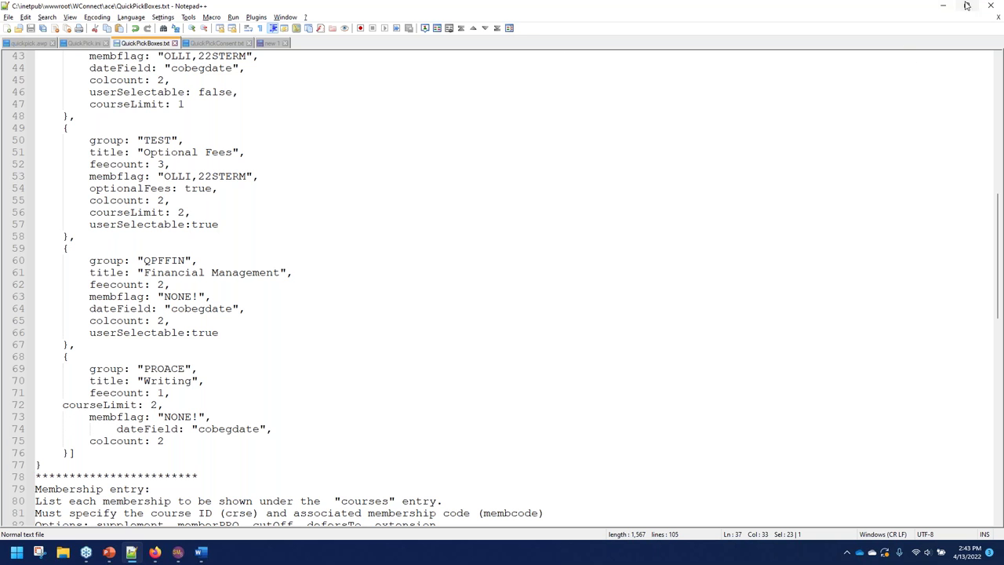
pyautogui.scroll(5, 211, 192)
pyautogui.scroll(9, 212, 192)
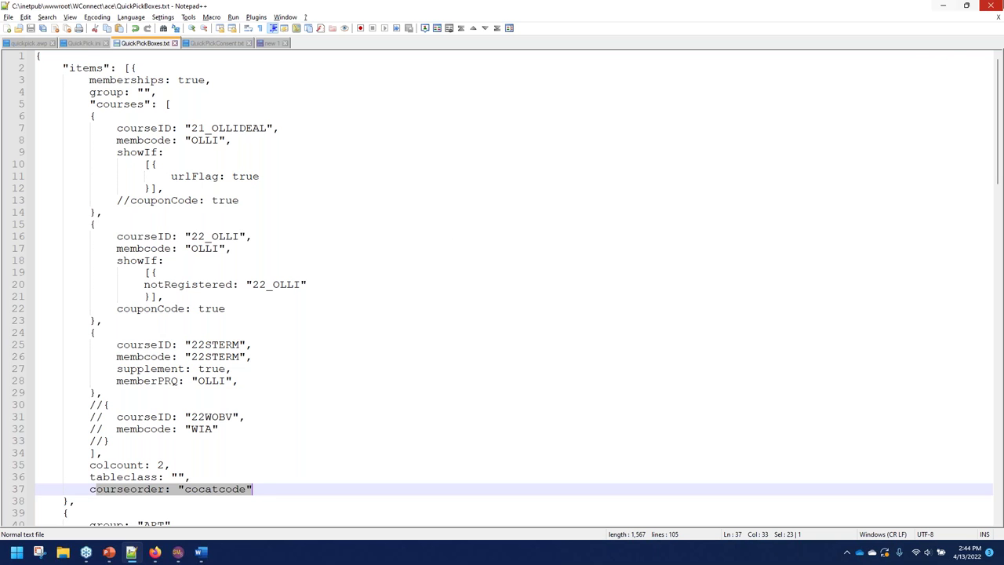
pyautogui.click(942, 7)
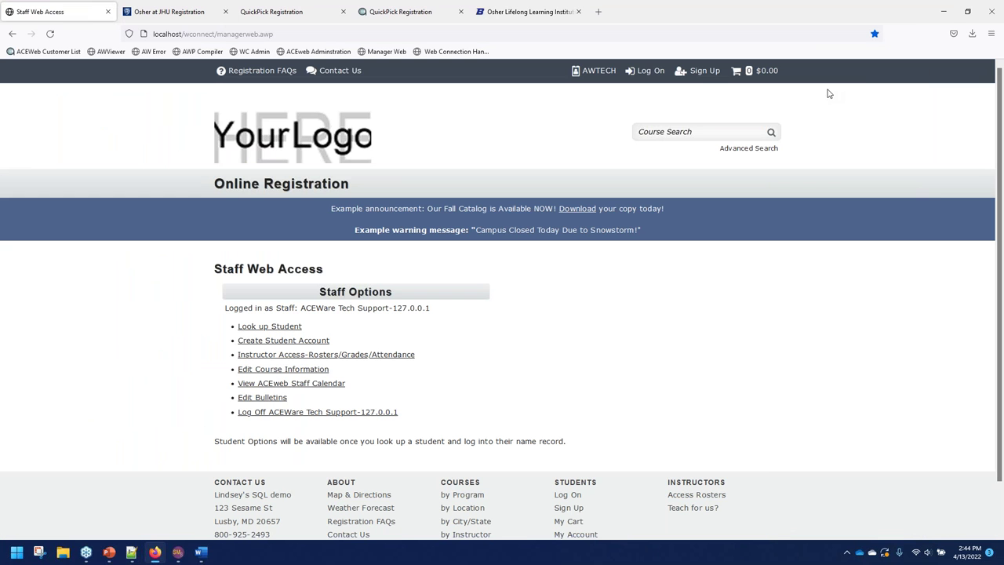
# Switch to the demo site's QuickPick Registration page, then bring the QuickPick.pptx deck forward.
pyautogui.click(390, 4)
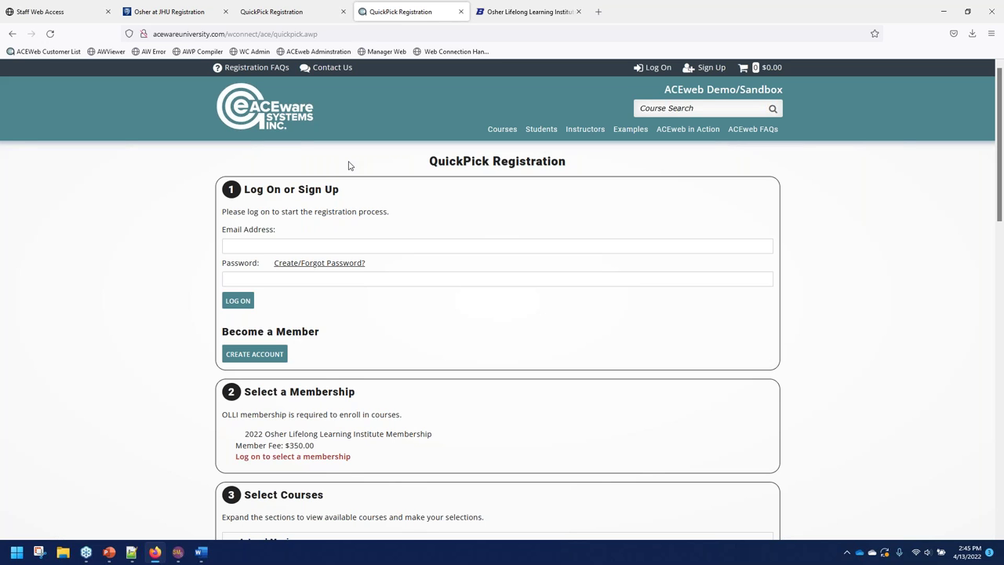
pyautogui.click(109, 552)
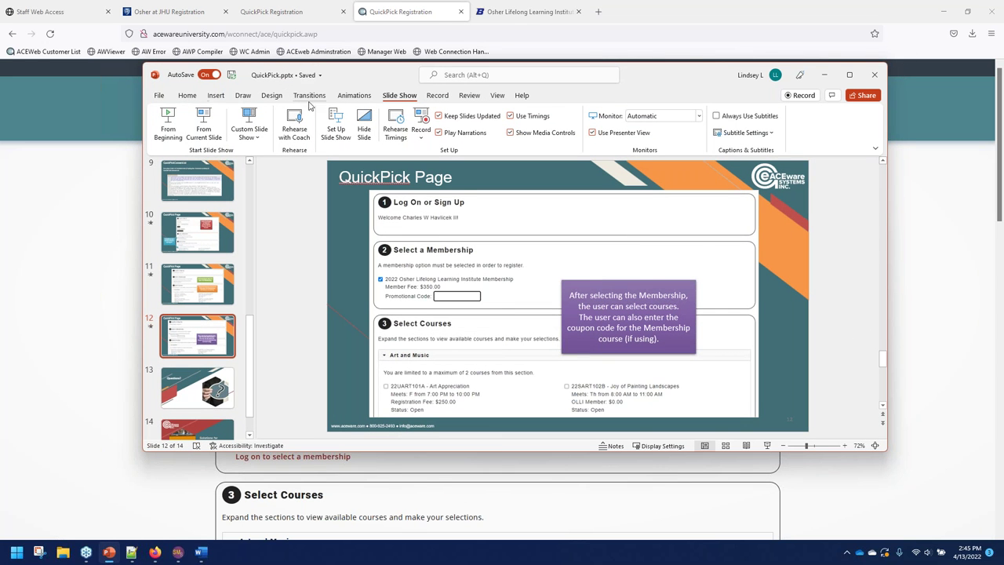
# Present slide 14, the 'Next Big Thing' closing slide, full screen.
pyautogui.click(208, 127)
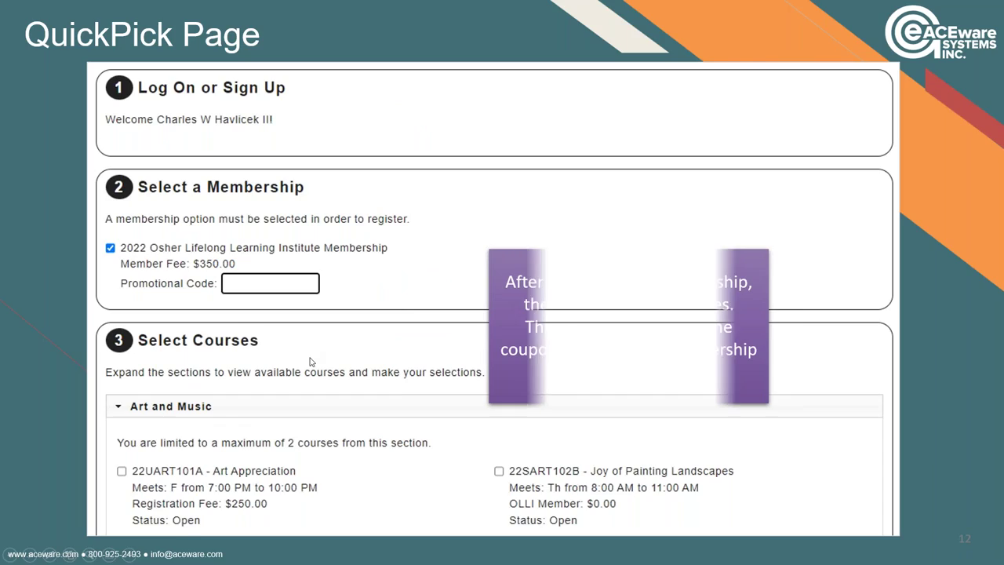
pyautogui.click(306, 348)
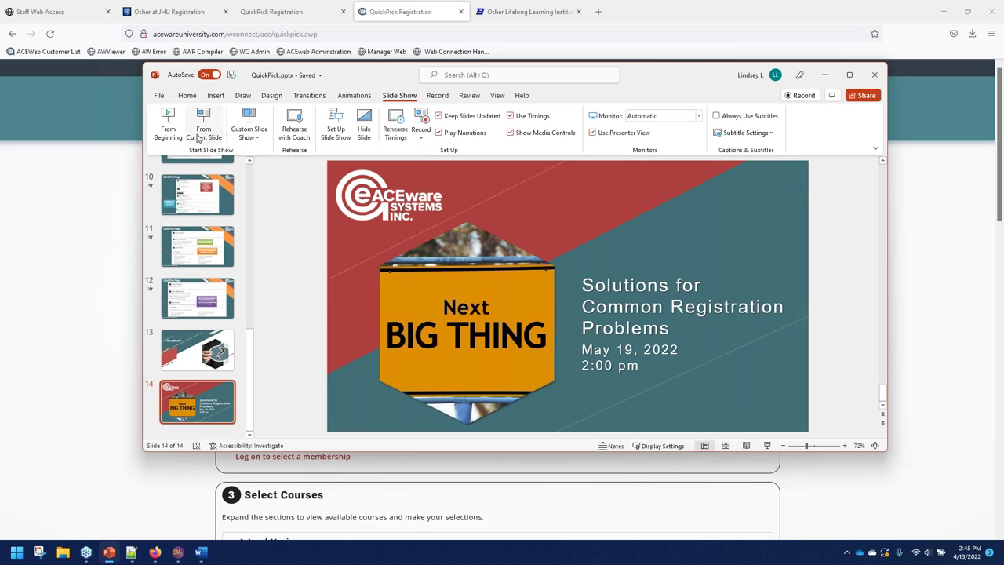
pyautogui.click(208, 131)
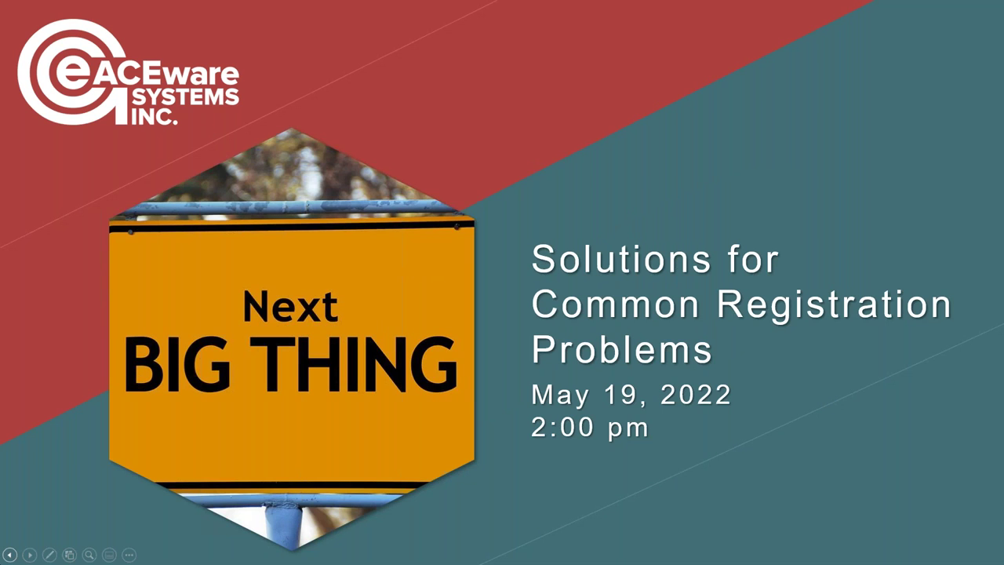